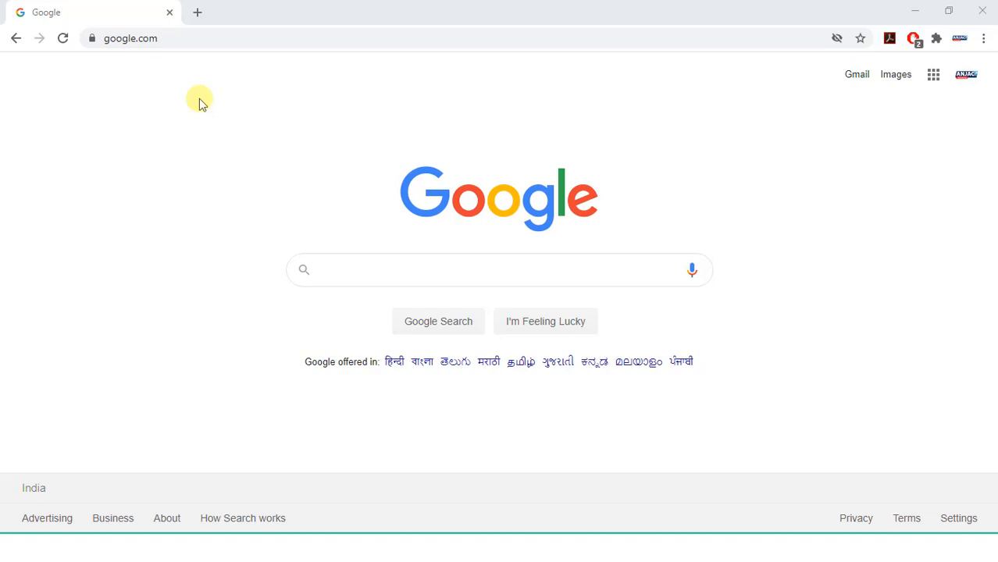
# Open youtube.com and start the Go live option for creating content.
pyautogui.click(183, 39)
pyautogui.write('yo')
pyautogui.press('Return')
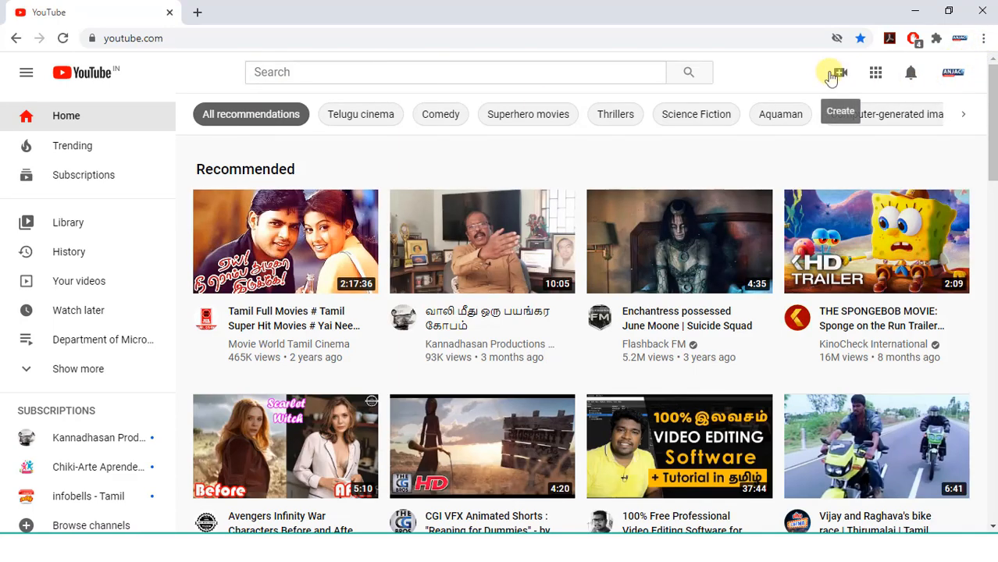
pyautogui.click(832, 75)
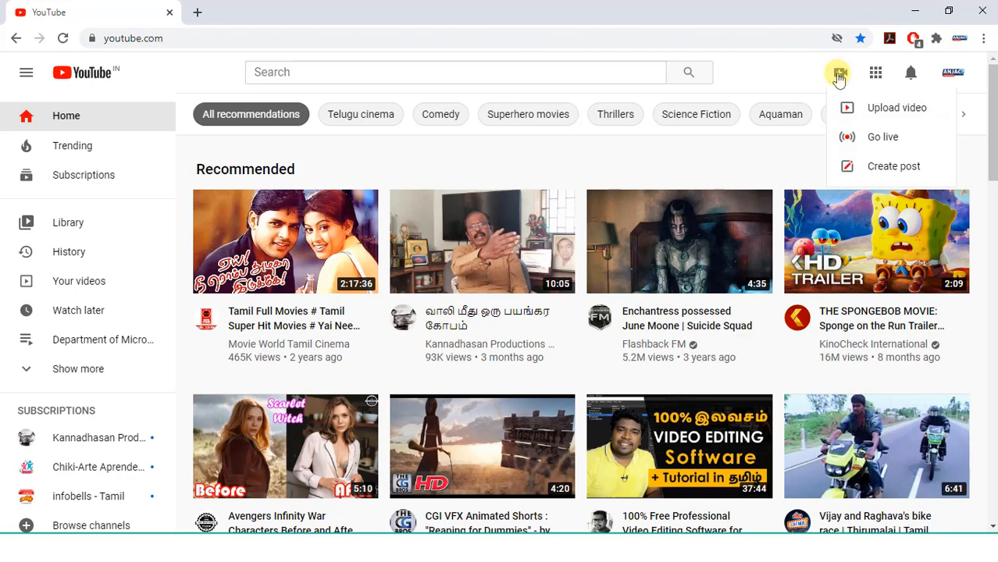
pyautogui.click(887, 137)
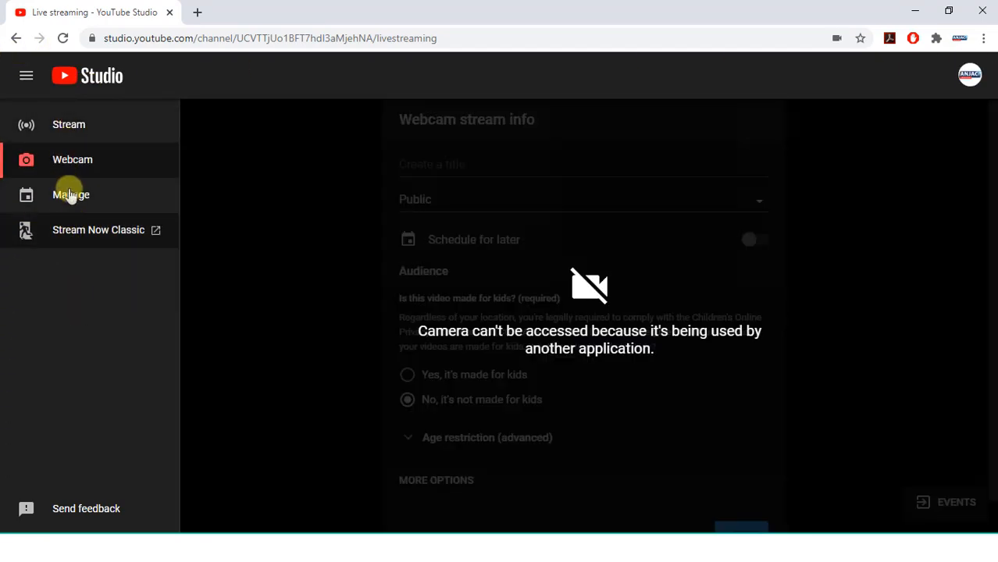
# Set up a new encoder stream without reusing the previous stream's settings, and title it "Live Stream Test 1".
pyautogui.click(20, 127)
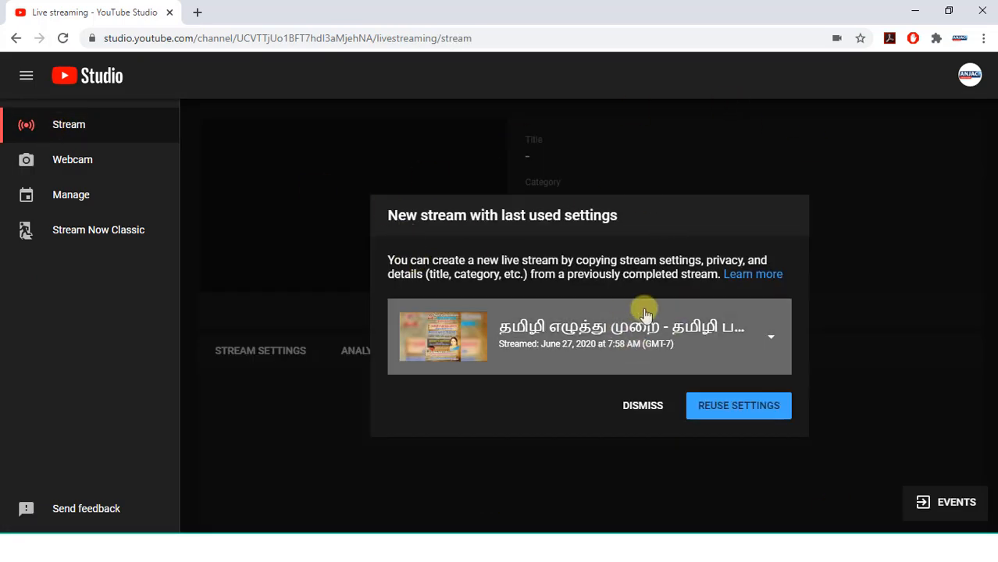
pyautogui.click(636, 410)
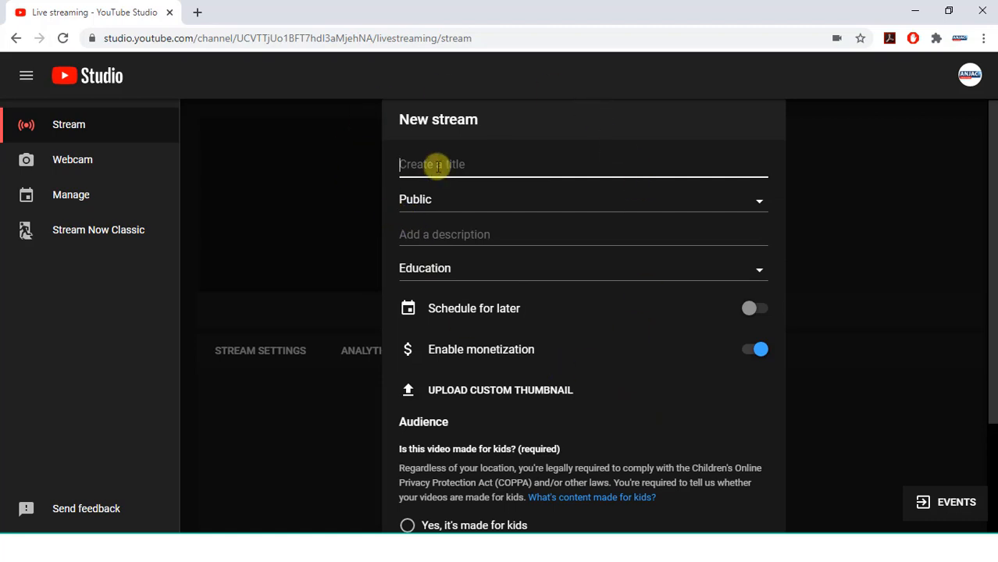
pyautogui.write('Live Stream Test 1')
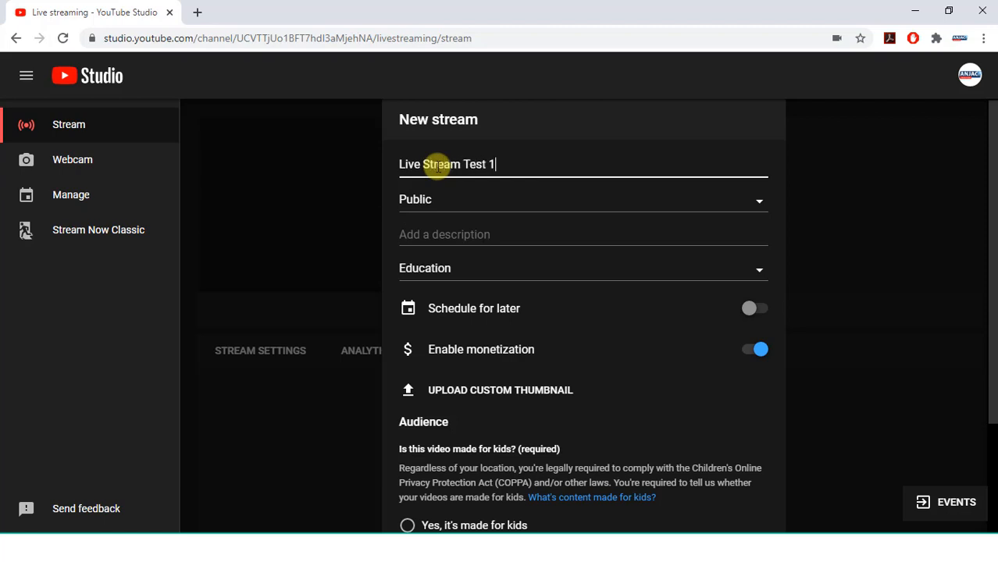
pyautogui.moveTo(507, 162); pyautogui.dragTo(334, 162)
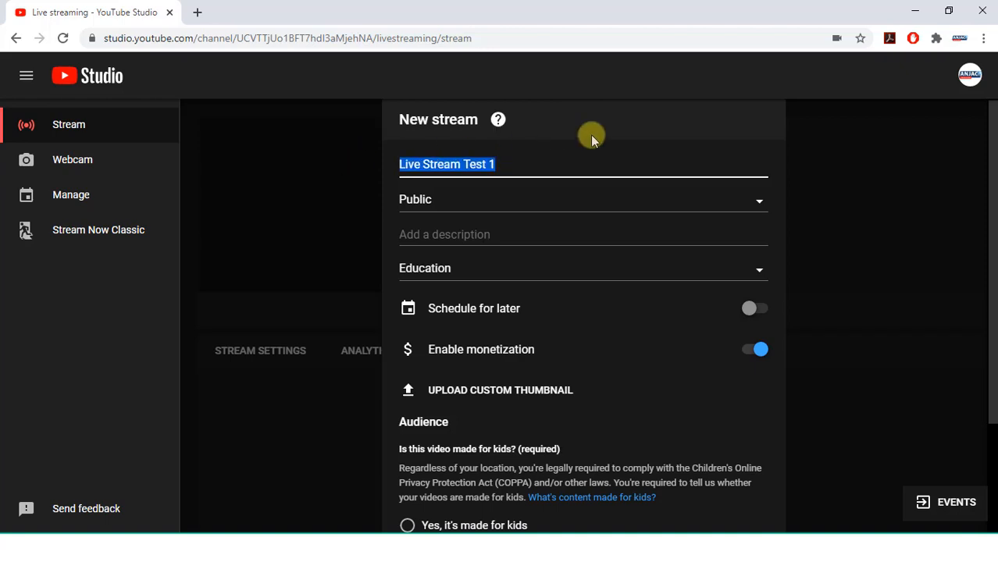
pyautogui.click(494, 164)
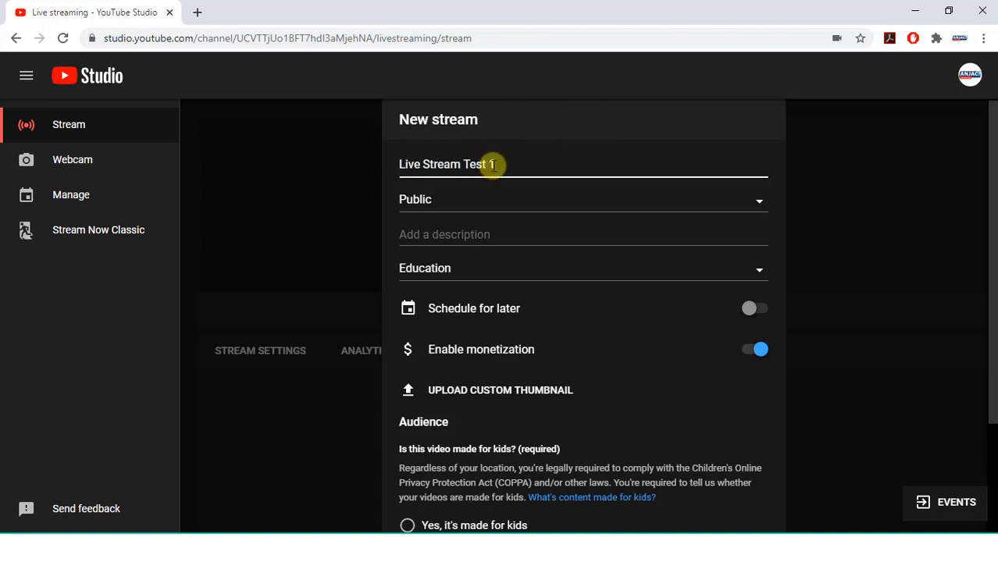
pyautogui.moveTo(494, 164); pyautogui.dragTo(388, 162)
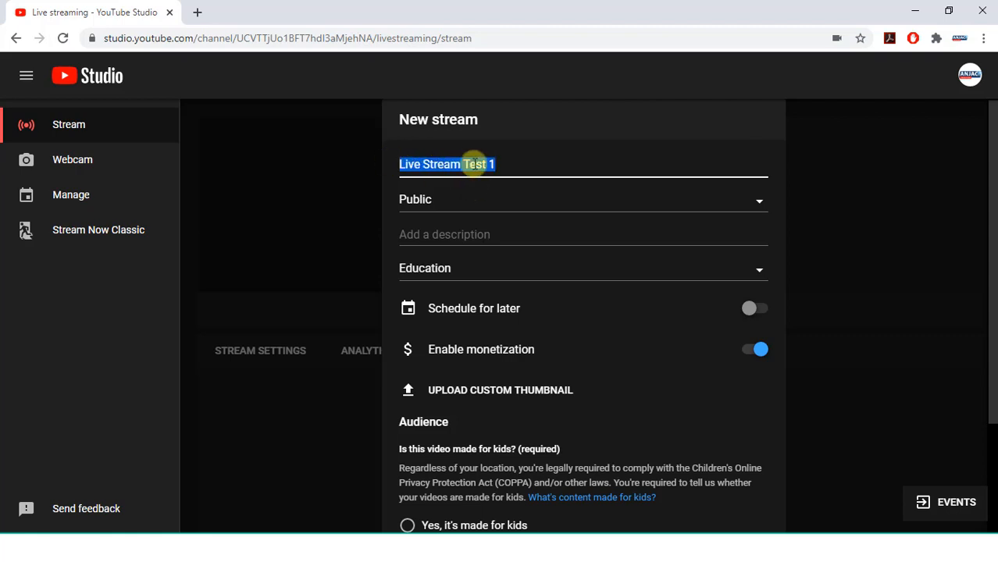
pyautogui.click(477, 164)
pyautogui.moveTo(496, 158); pyautogui.dragTo(381, 160)
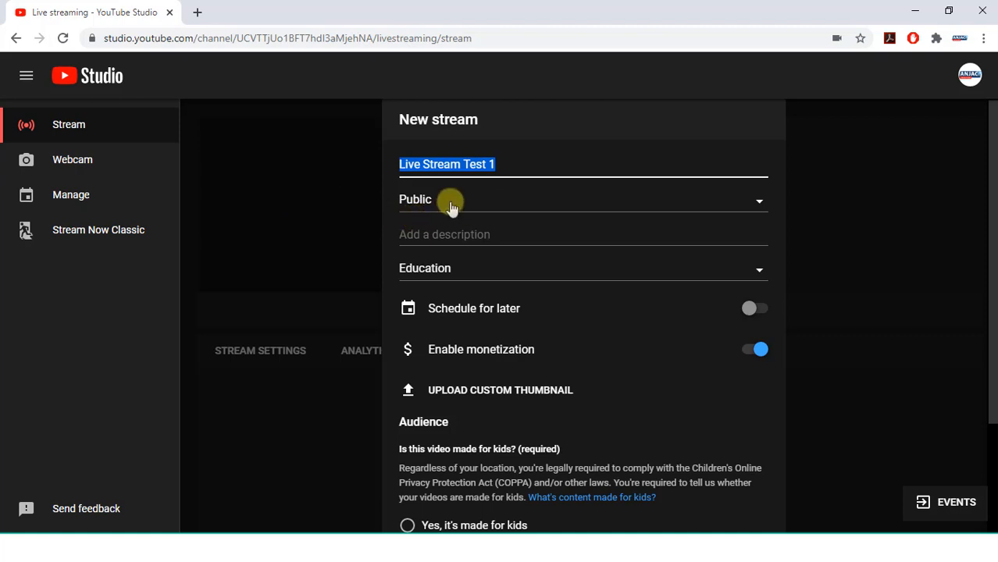
# Set the new stream's visibility to Unlisted.
pyautogui.click(741, 201)
pyautogui.click(741, 202)
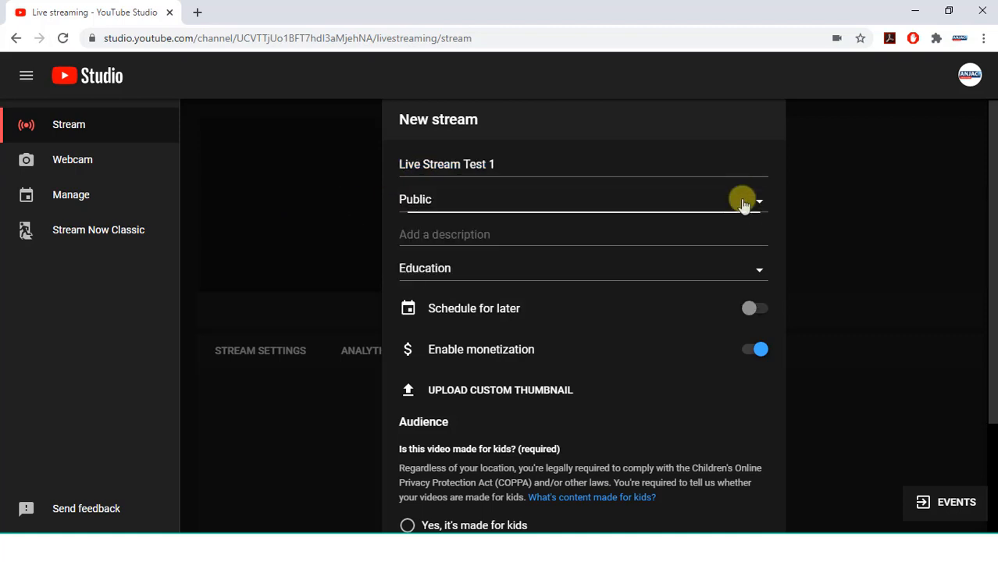
pyautogui.click(464, 205)
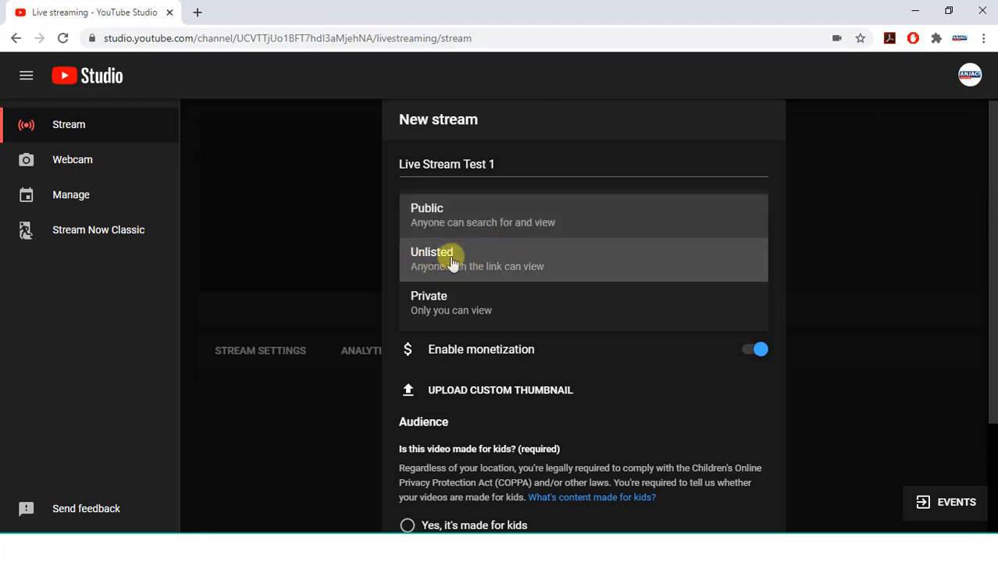
pyautogui.click(494, 263)
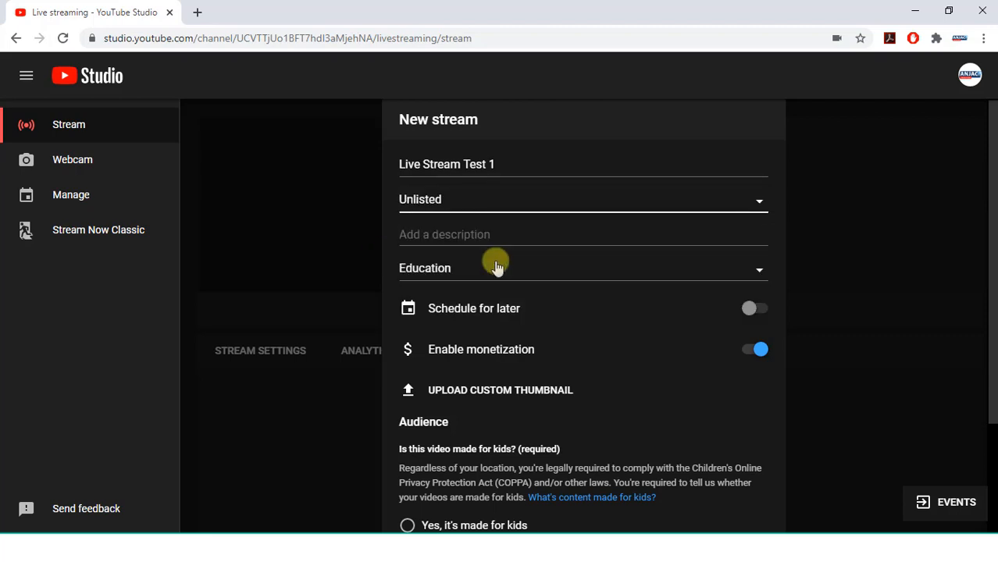
# Leave the stream description empty and choose Education as the stream's category.
pyautogui.click(419, 233)
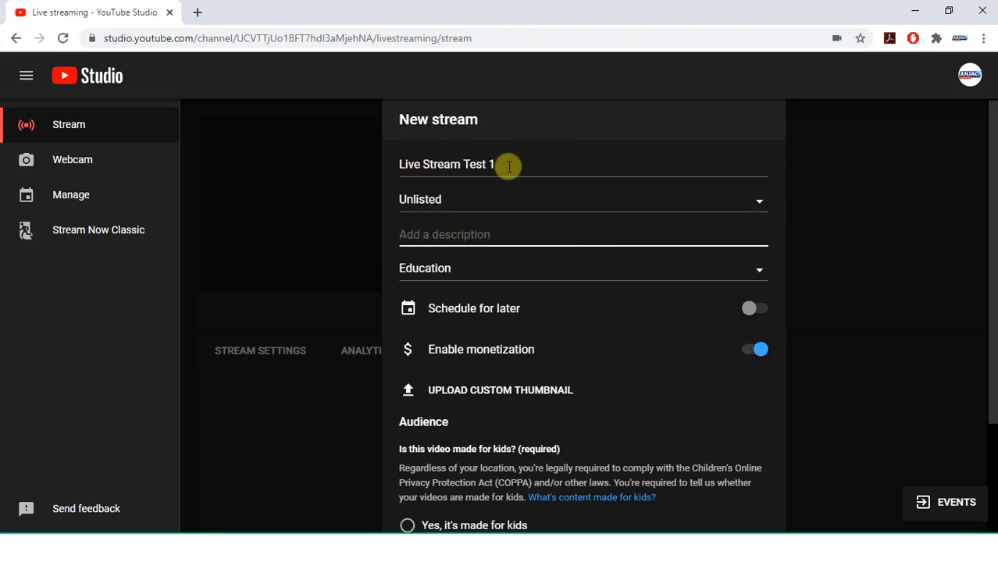
pyautogui.moveTo(507, 165); pyautogui.dragTo(354, 167)
pyautogui.click(423, 235)
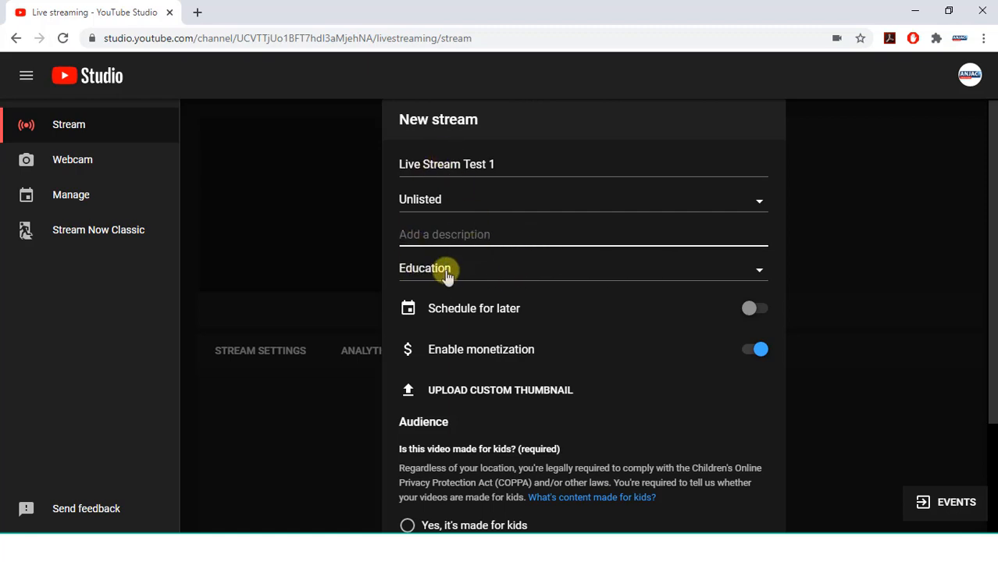
pyautogui.click(697, 278)
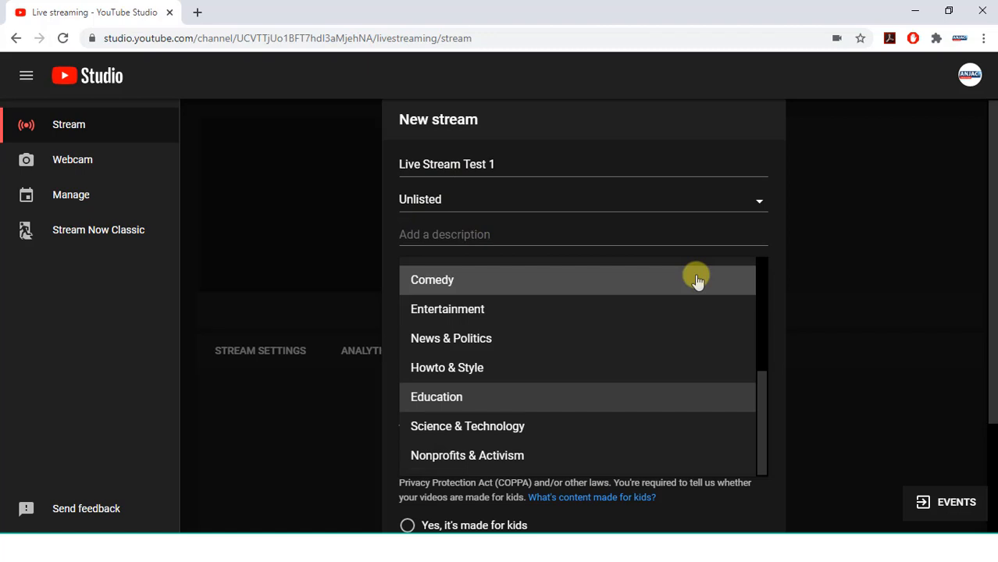
pyautogui.click(569, 401)
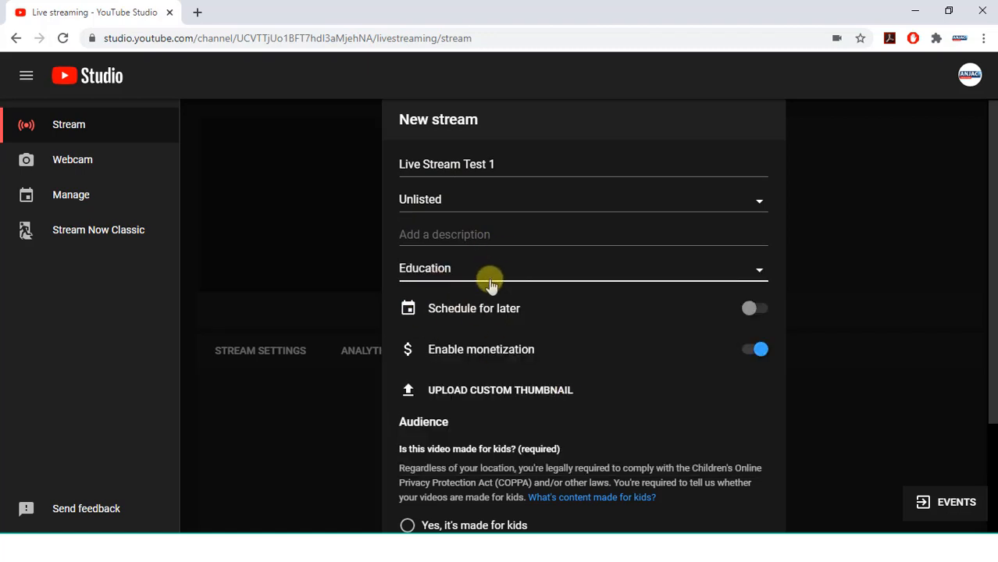
pyautogui.click(676, 277)
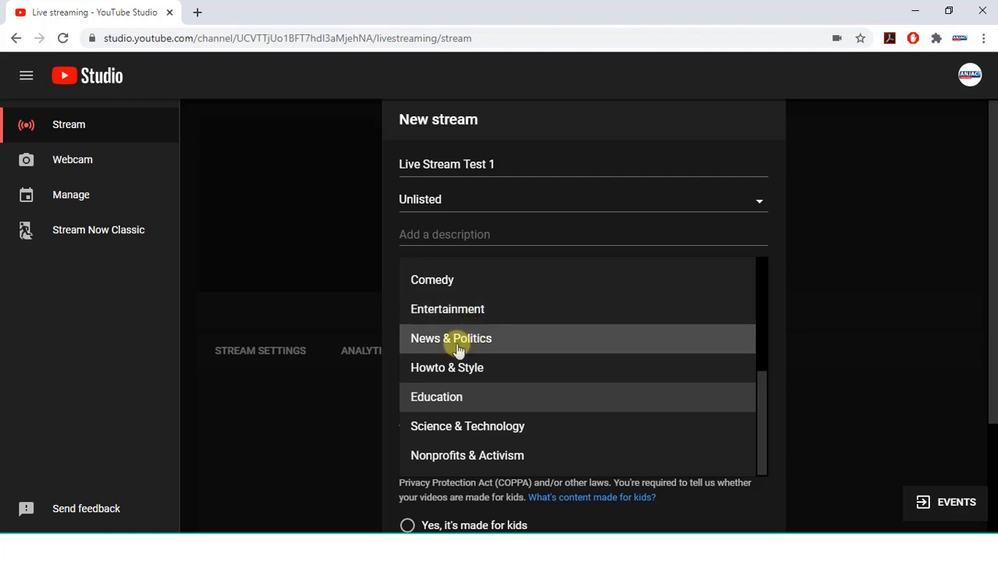
pyautogui.click(475, 400)
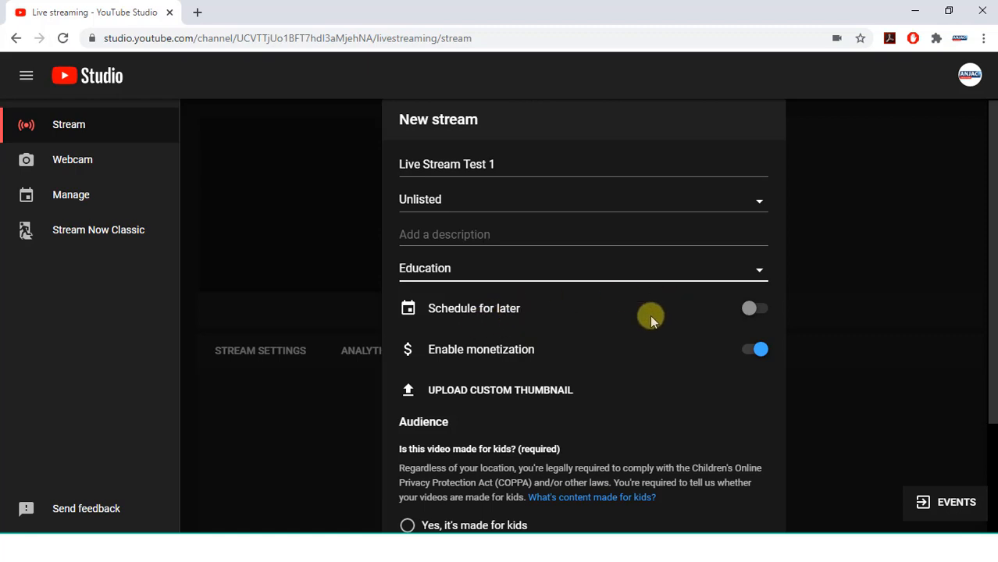
# Schedule the stream for later, on Sat, Jul 25 at 10:00 AM.
pyautogui.click(751, 312)
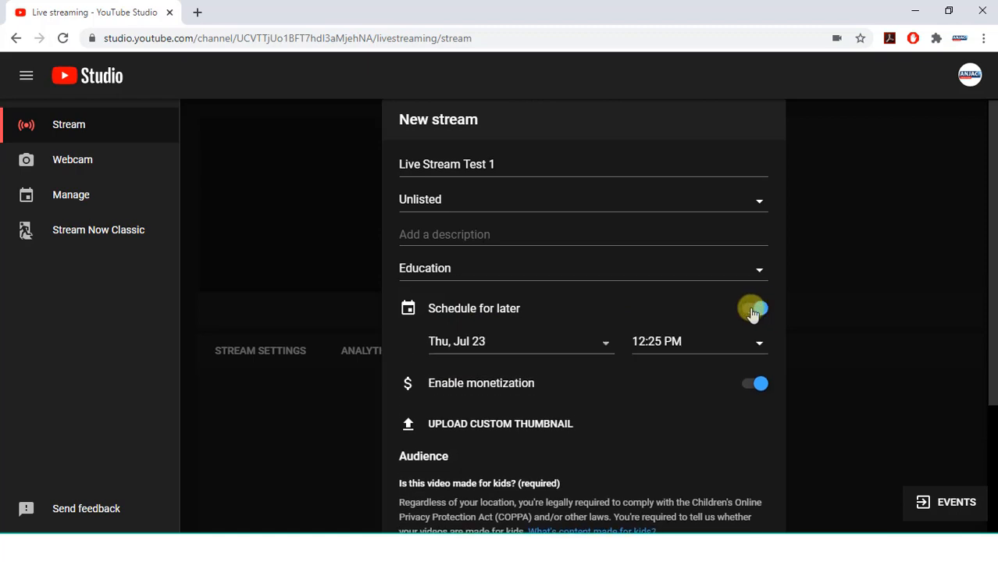
pyautogui.click(484, 347)
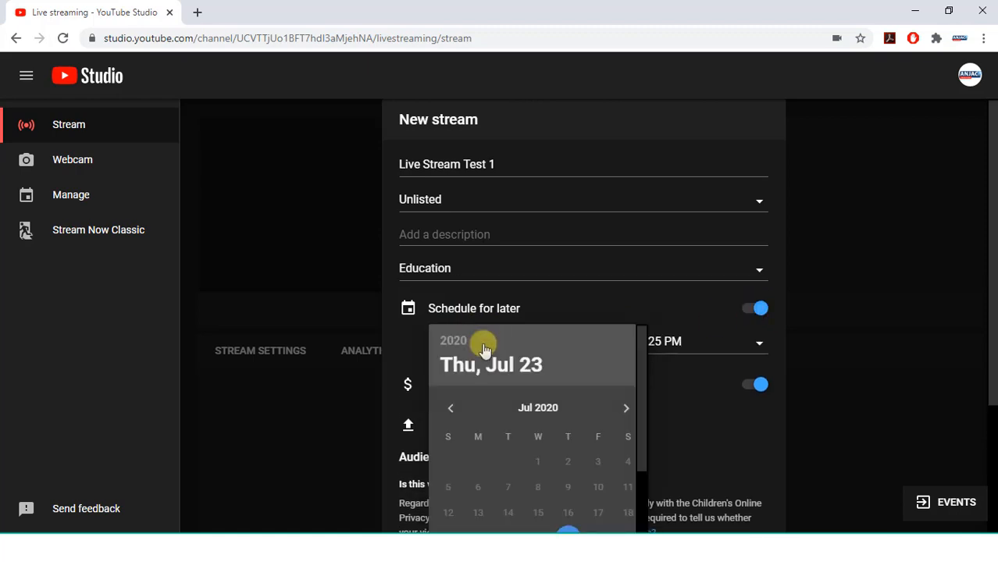
pyautogui.scroll(-2, 483, 347)
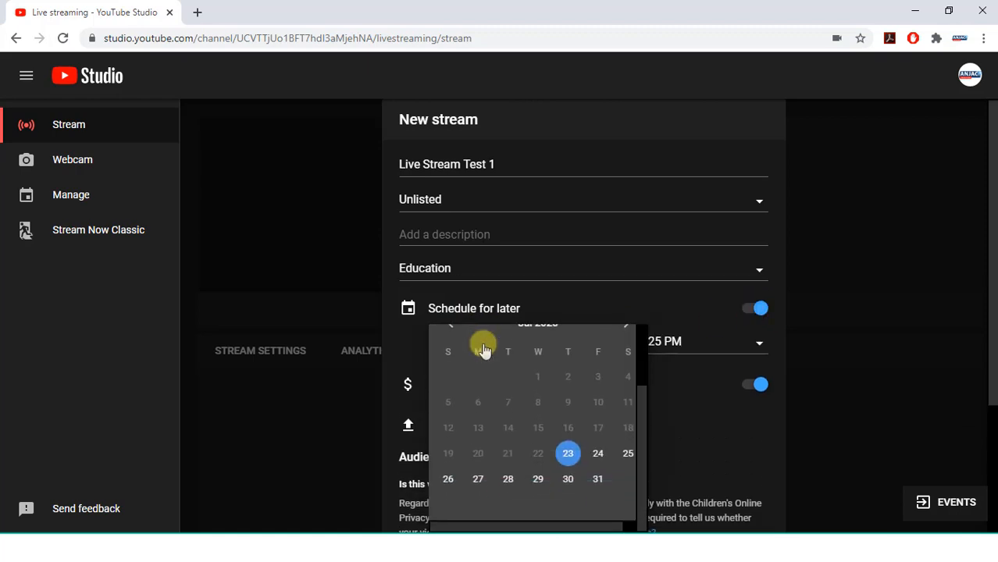
pyautogui.click(626, 455)
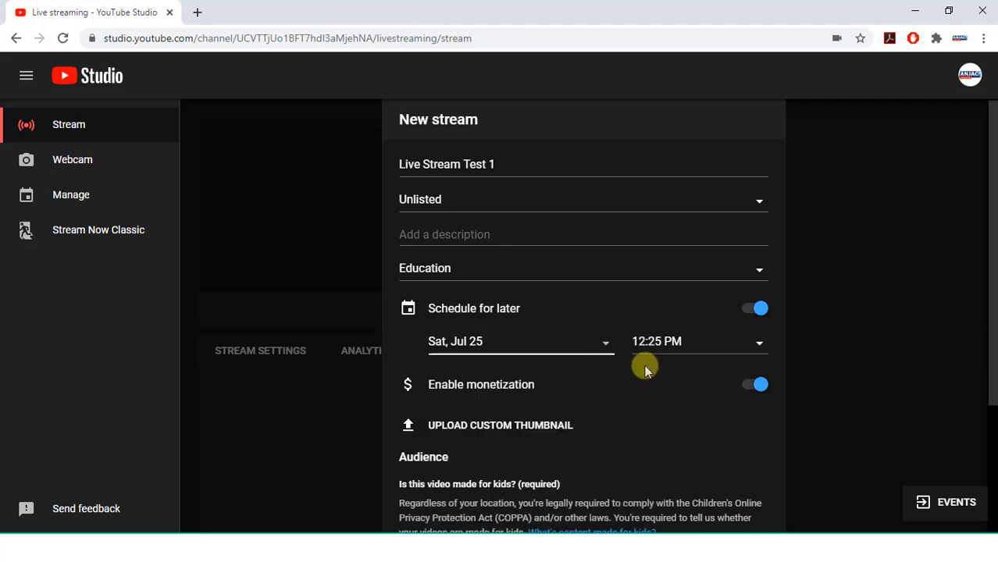
pyautogui.click(670, 351)
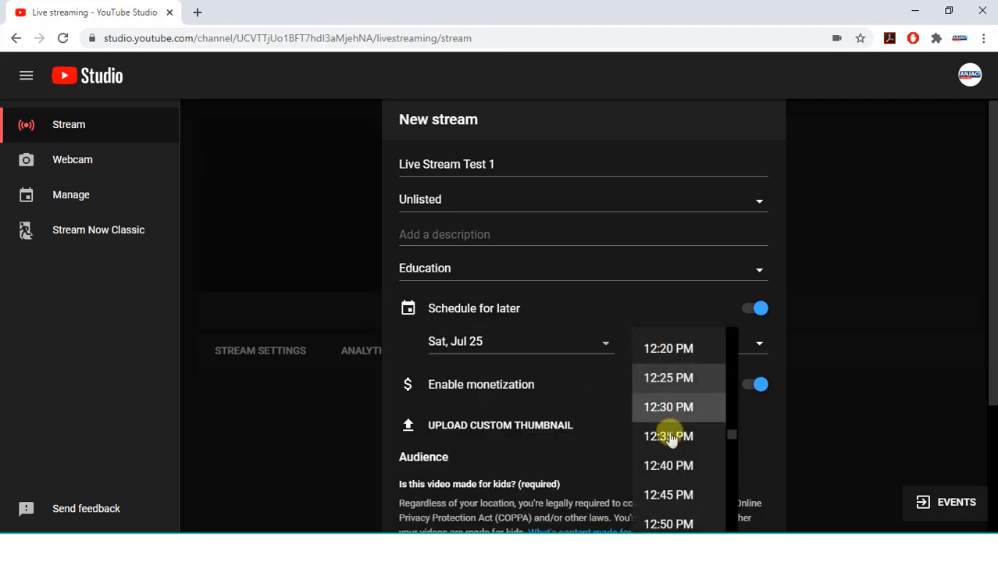
pyautogui.scroll(4, 668, 430)
pyautogui.scroll(13, 670, 437)
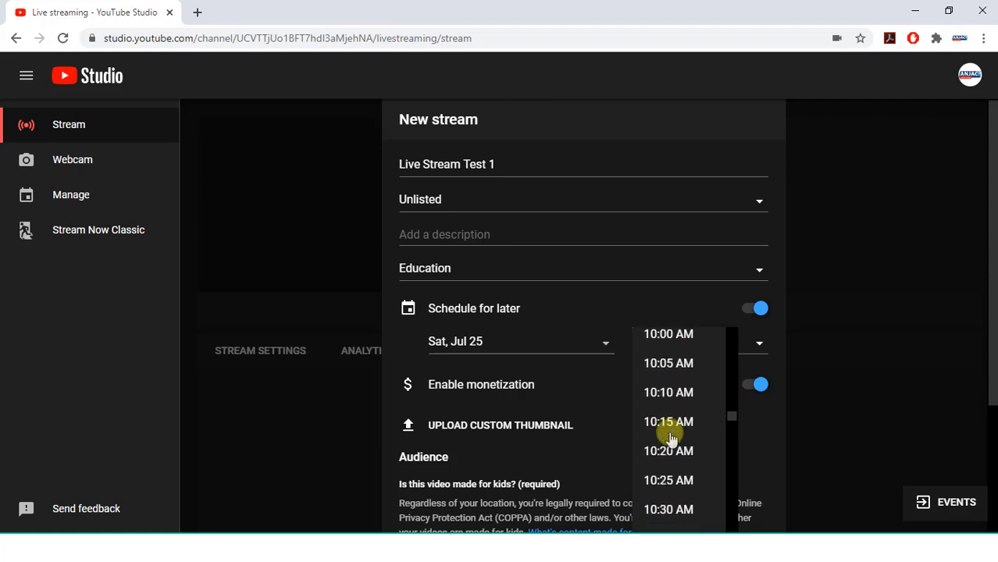
pyautogui.scroll(-4, 670, 437)
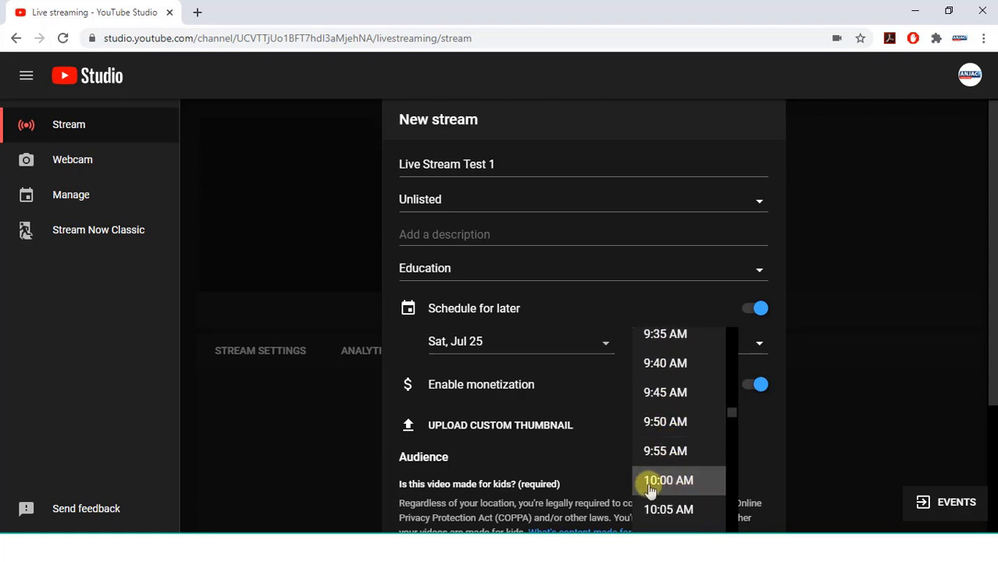
pyautogui.click(677, 485)
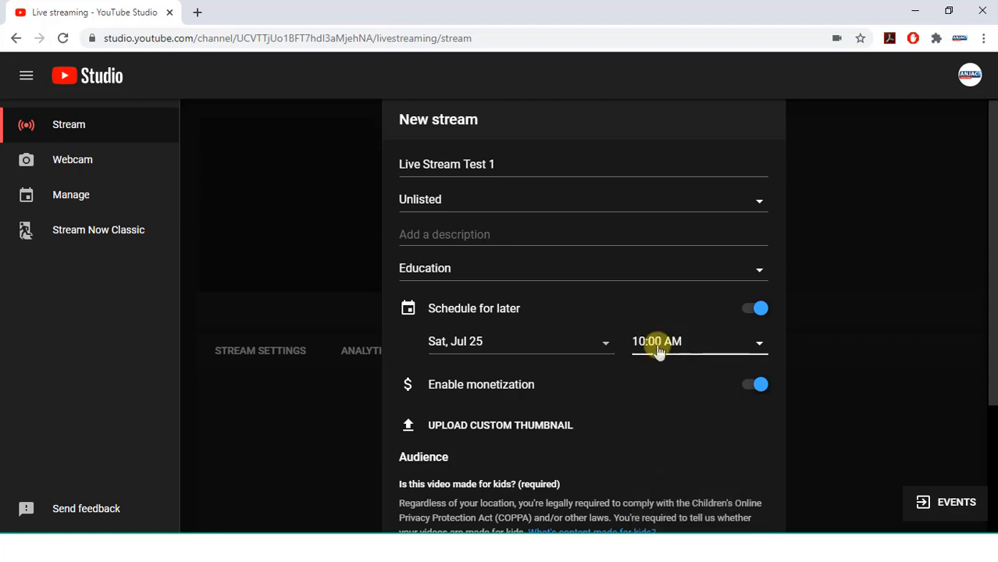
# Upload a custom thumbnail image from the Desktop folder and create the stream.
pyautogui.scroll(-3, 664, 335)
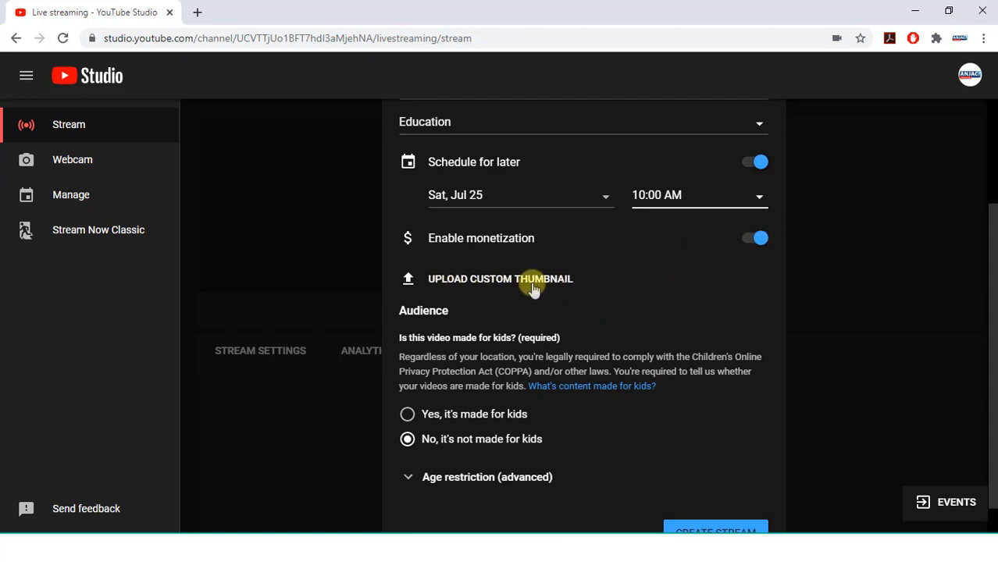
pyautogui.click(467, 281)
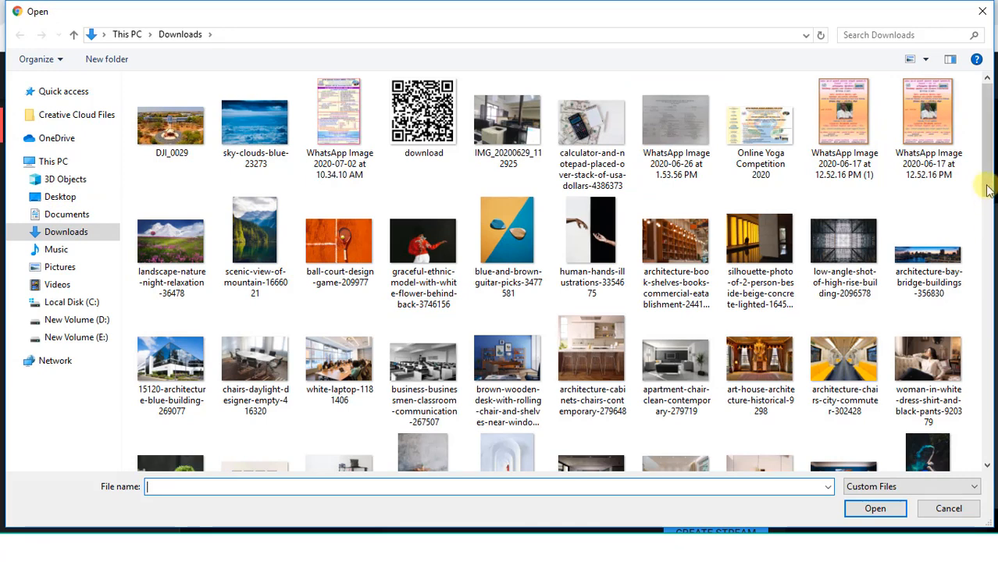
pyautogui.click(62, 196)
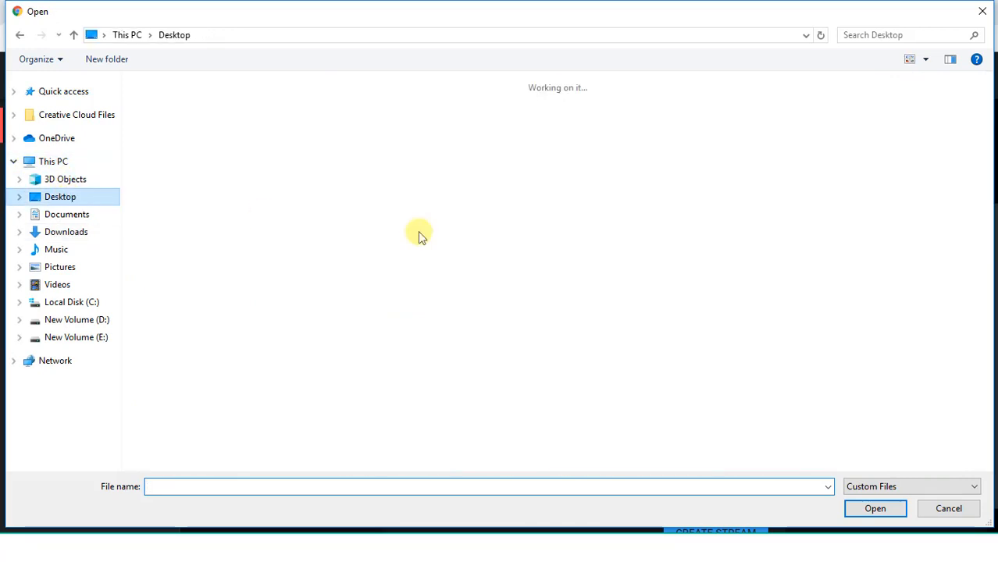
pyautogui.doubleClick(613, 357)
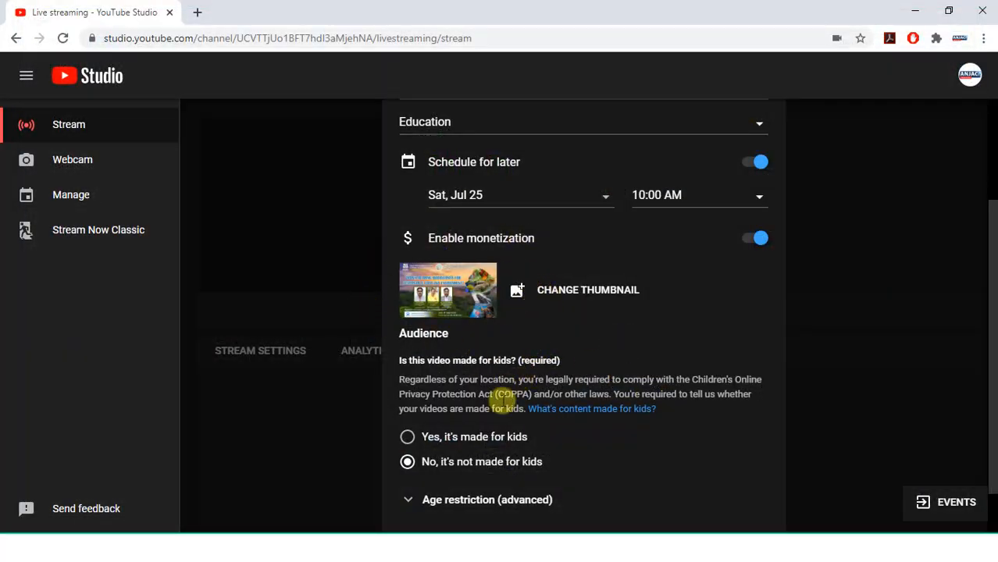
pyautogui.scroll(-1, 507, 394)
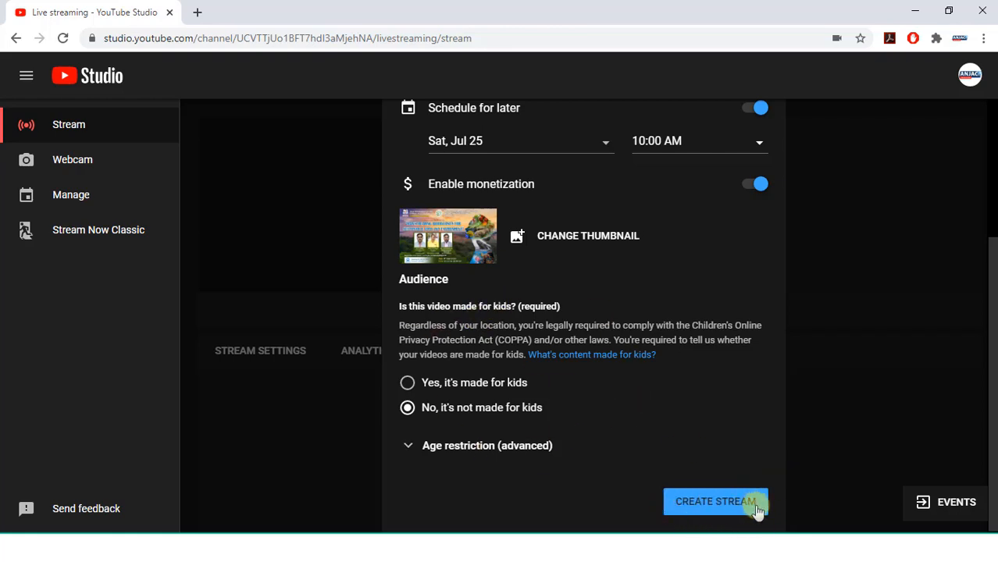
pyautogui.click(704, 509)
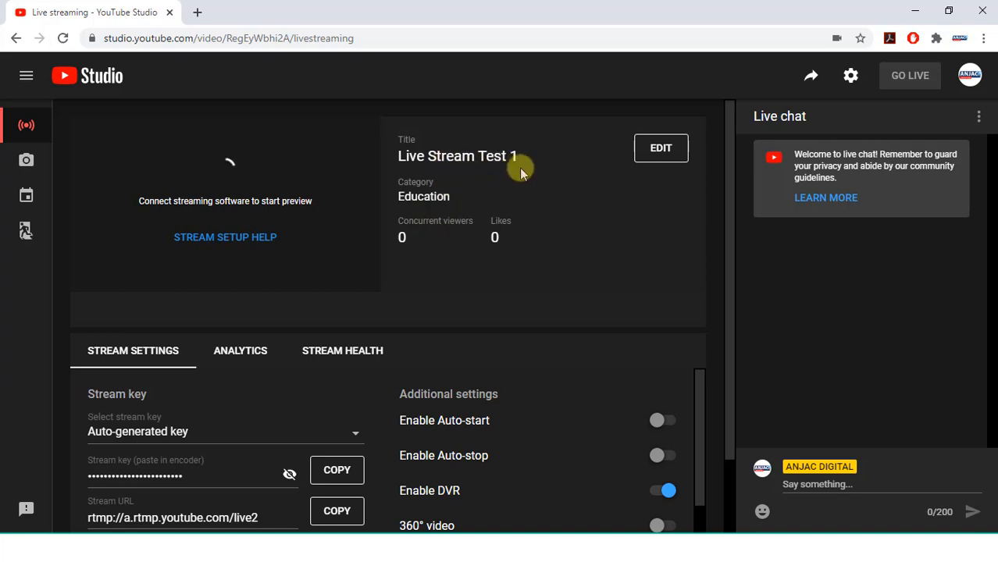
# Reveal the hidden stream key in the created stream's settings.
pyautogui.scroll(-2, 457, 513)
pyautogui.scroll(2, 456, 513)
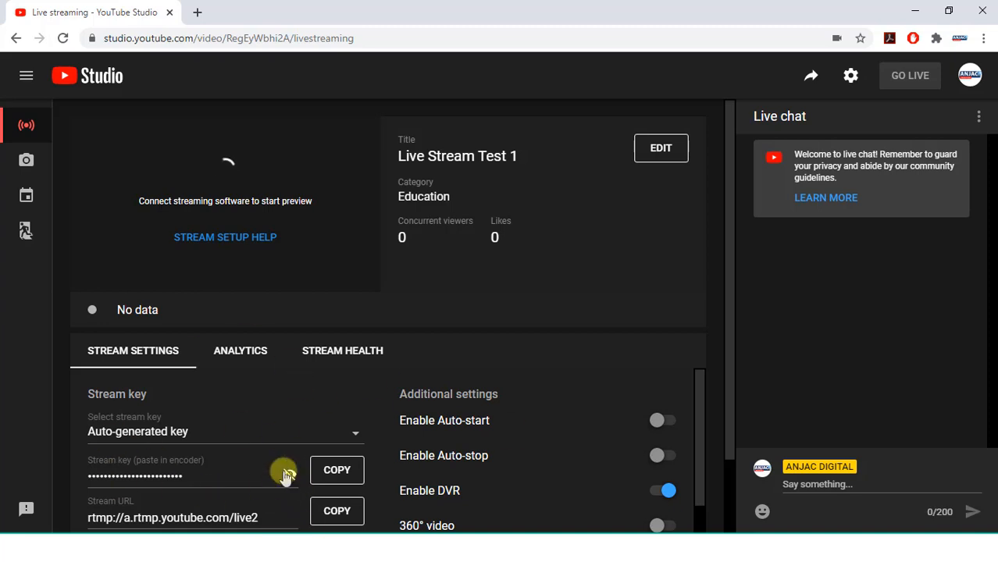
pyautogui.click(288, 475)
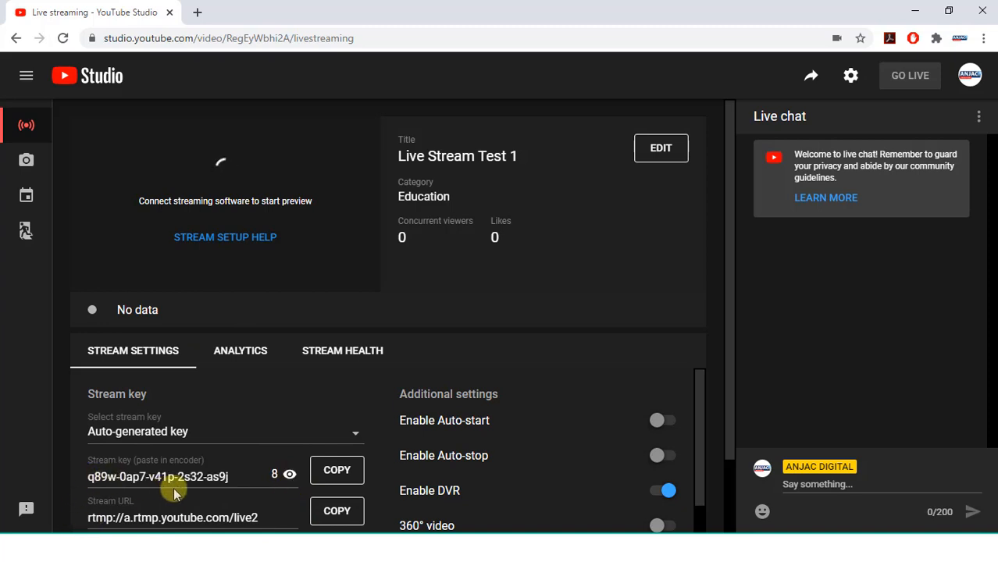
# Hide the revealed stream key again and copy it to the clipboard.
pyautogui.click(288, 478)
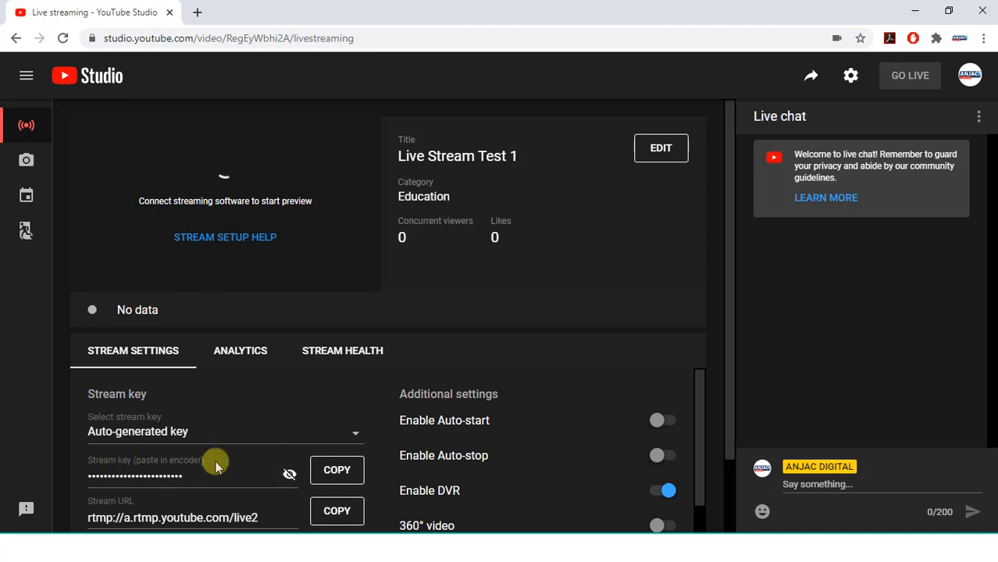
pyautogui.click(346, 472)
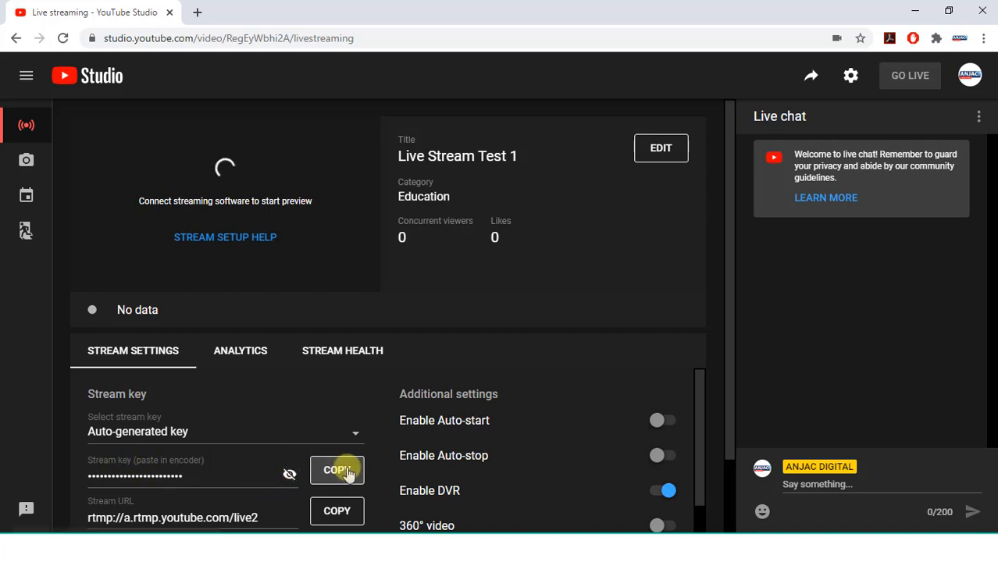
# Switch to Notepad and paste the copied stream key into a blank document.
pyautogui.click(17, 548)
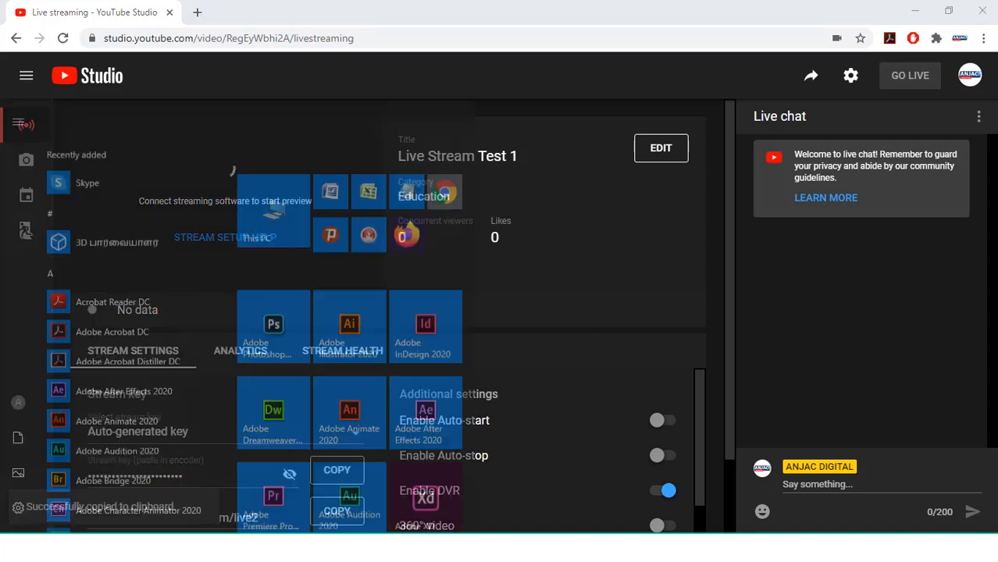
pyautogui.click(406, 123)
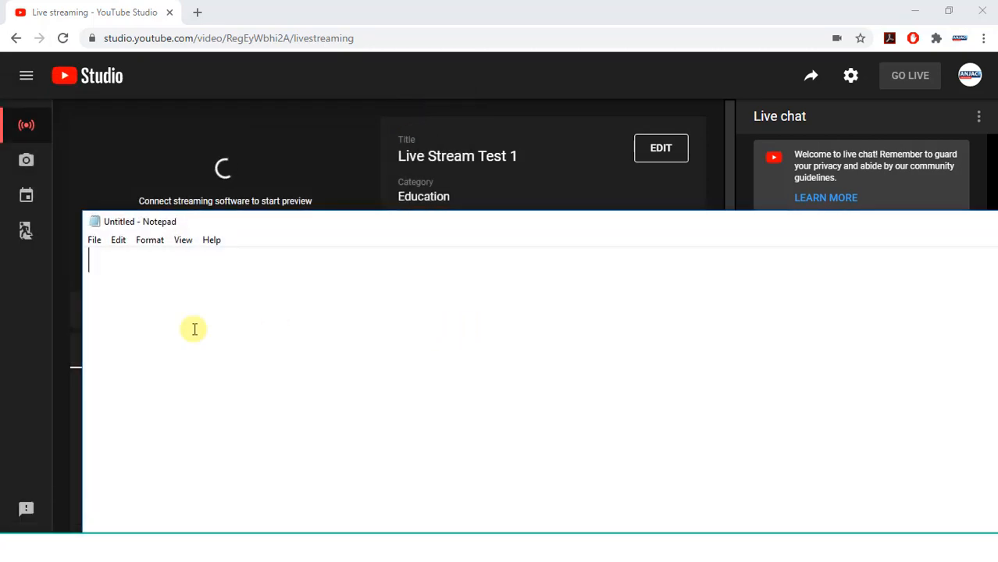
pyautogui.rightClick(141, 292)
pyautogui.click(228, 359)
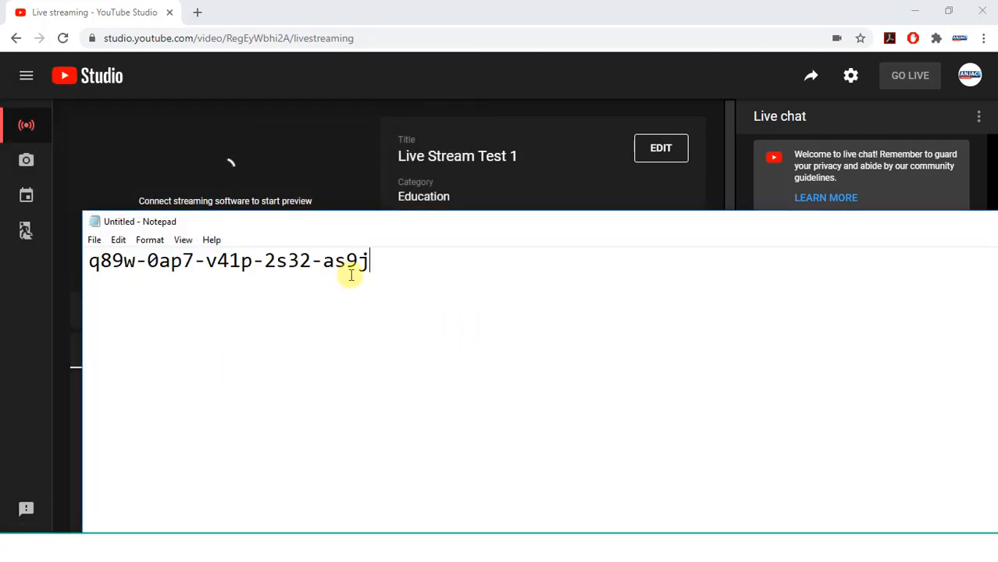
# Reposition the Notepad window so it is fully in view and highlight the whole pasted stream key.
pyautogui.moveTo(418, 261); pyautogui.dragTo(6, 282)
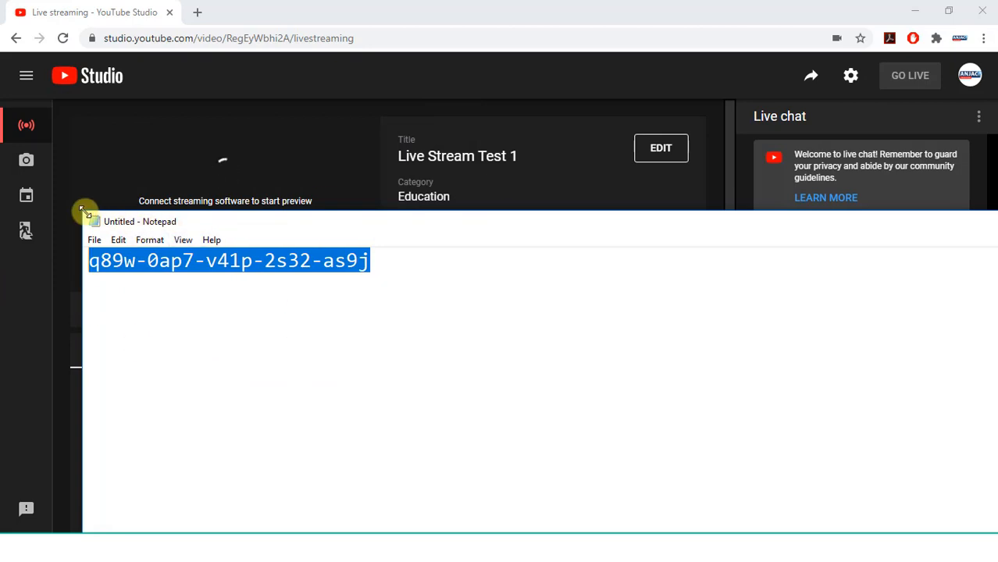
pyautogui.moveTo(81, 209); pyautogui.dragTo(189, 167)
pyautogui.moveTo(256, 174); pyautogui.dragTo(475, 127)
pyautogui.moveTo(590, 133); pyautogui.dragTo(264, 76)
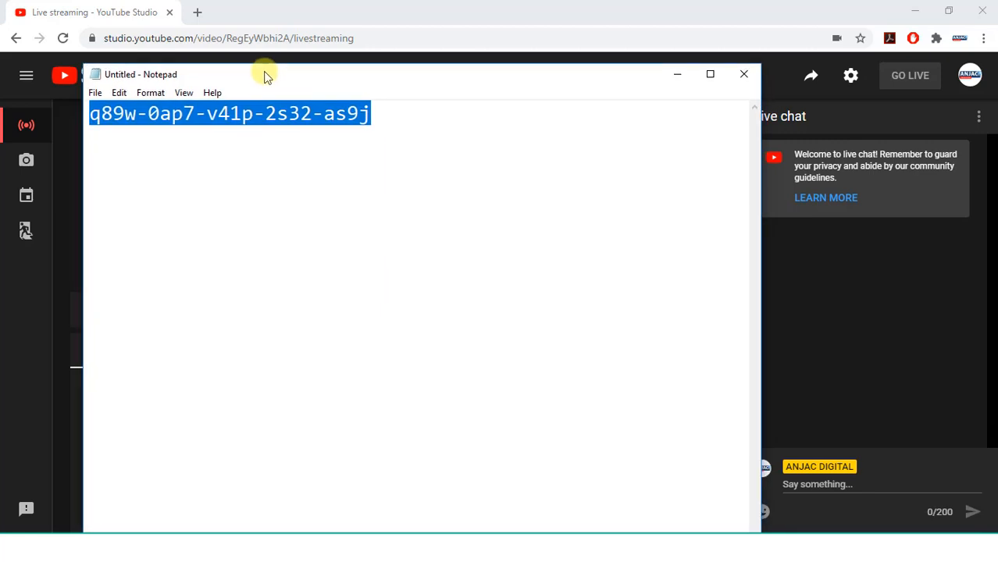
pyautogui.click(432, 156)
pyautogui.moveTo(430, 136); pyautogui.dragTo(20, 74)
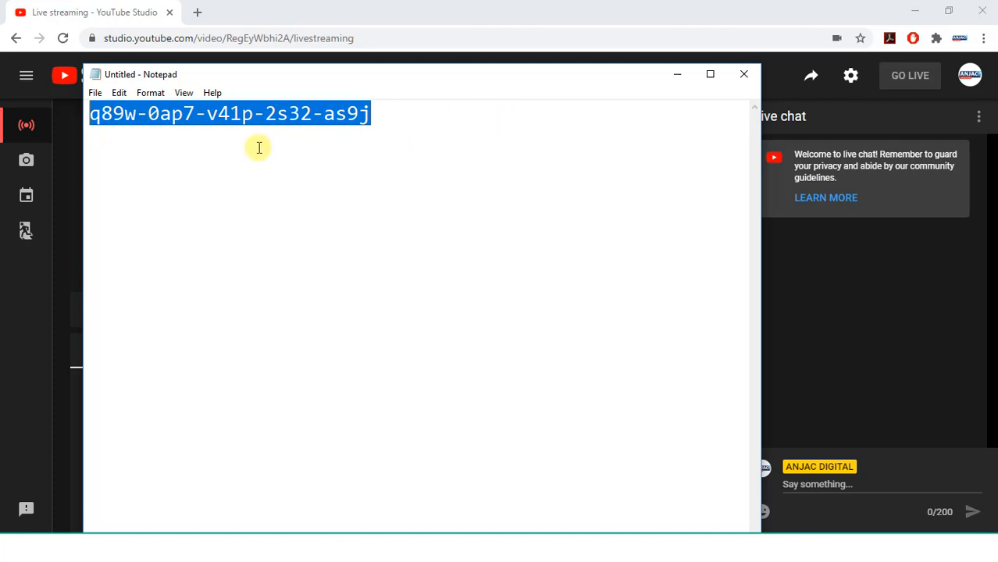
# Examine the separate character groups of the pasted stream key and close Notepad without saving.
pyautogui.click(405, 119)
pyautogui.moveTo(137, 114); pyautogui.dragTo(54, 115)
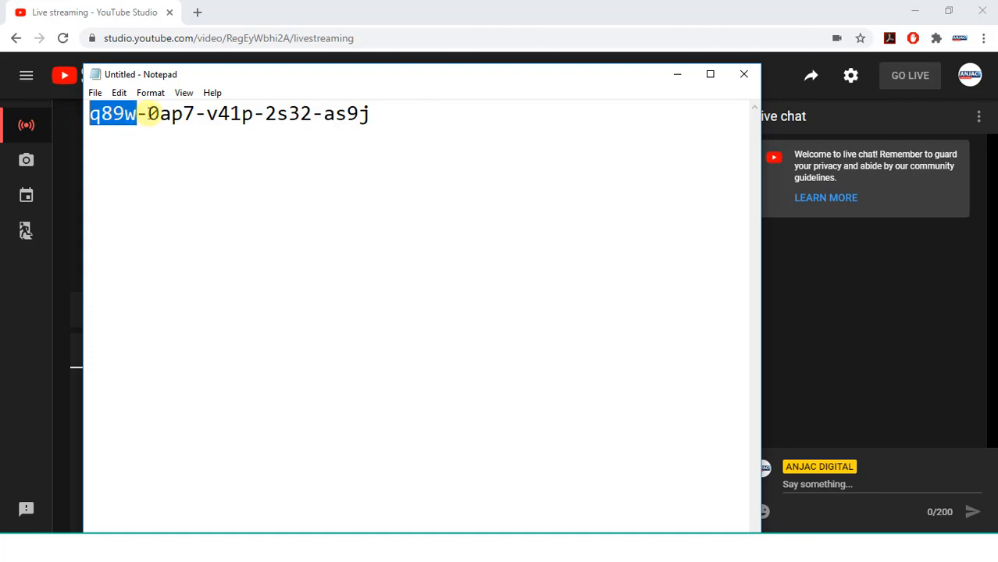
pyautogui.moveTo(196, 114); pyautogui.dragTo(254, 114)
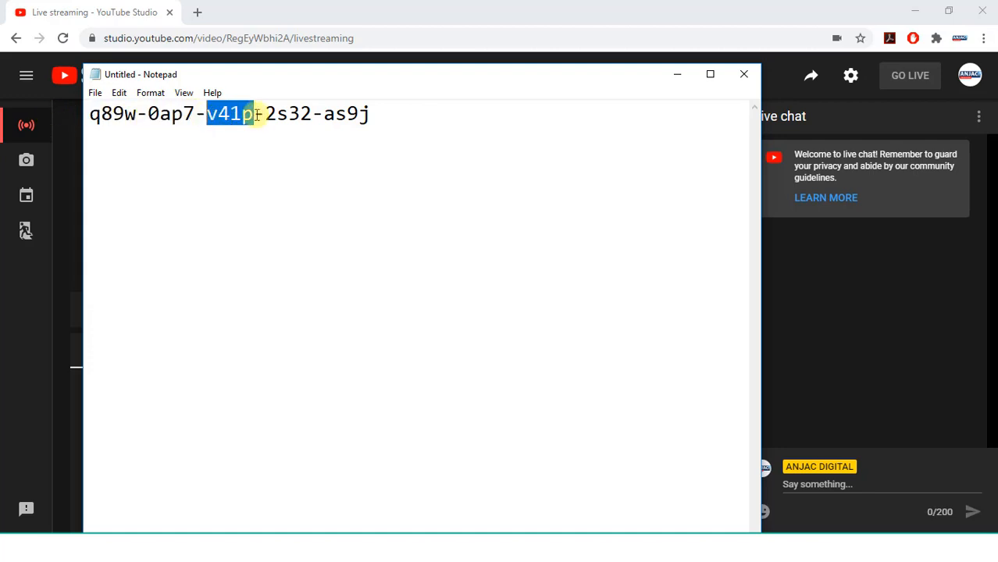
pyautogui.click(301, 114)
pyautogui.click(452, 115)
pyautogui.hotkey('ctrl', 'a')
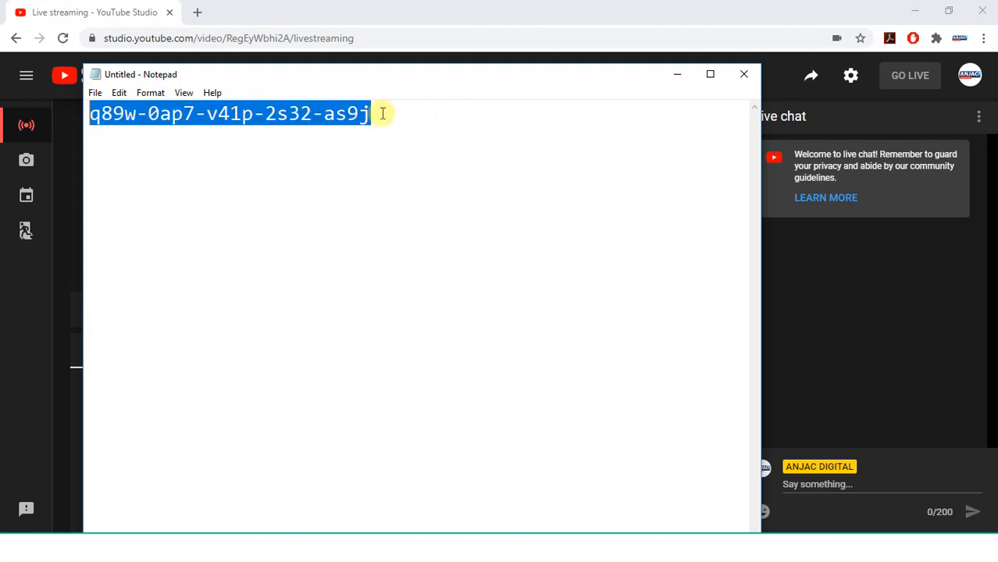
pyautogui.click(751, 74)
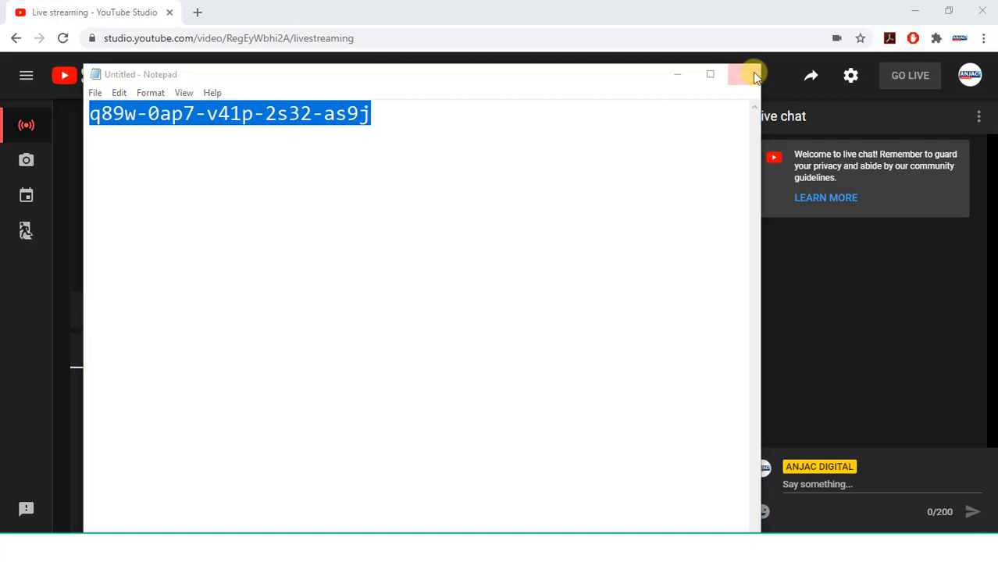
pyautogui.click(523, 274)
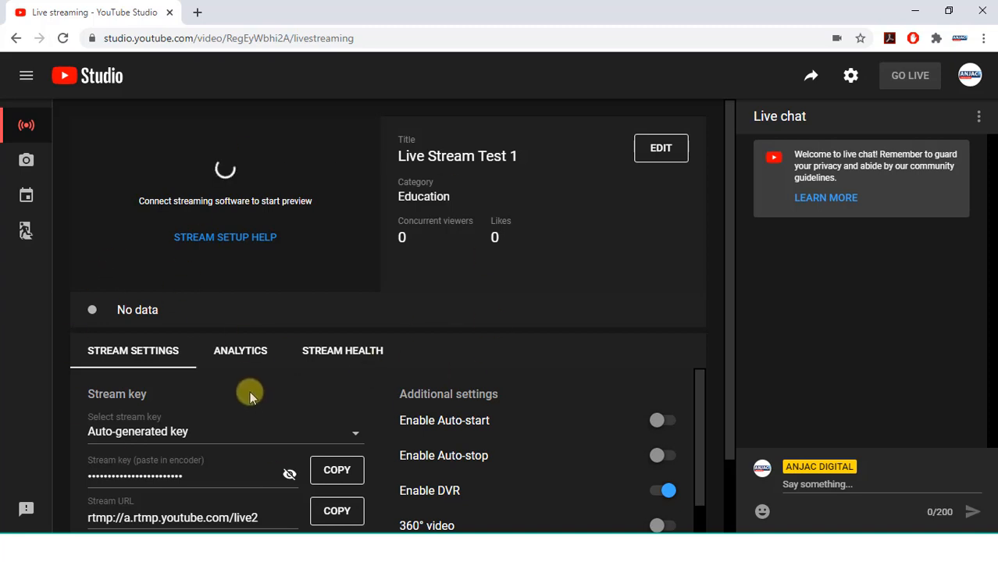
# Search Google for "obs" in a new browser tab and open the Open Broadcaster Software website.
pyautogui.click(198, 13)
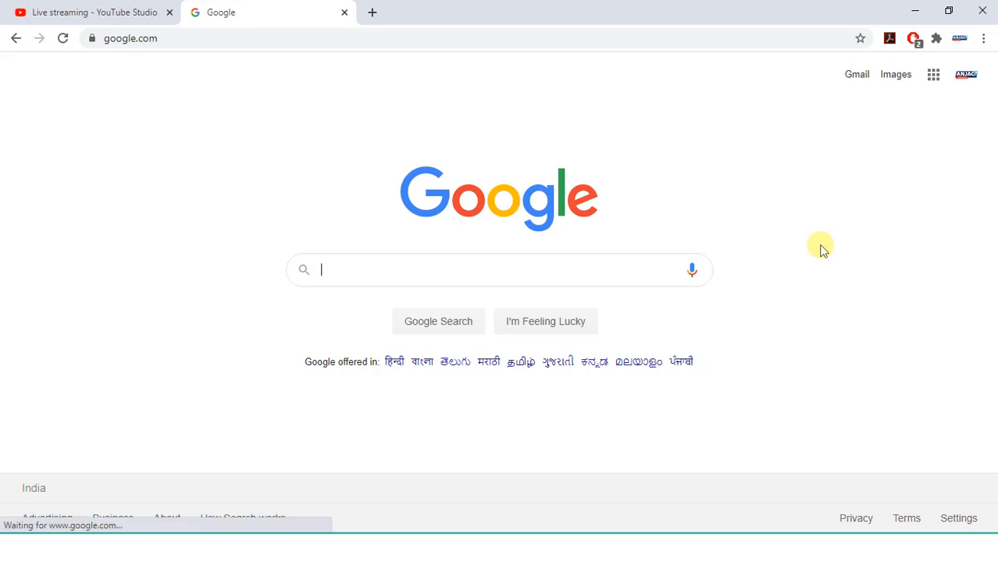
pyautogui.write('obs')
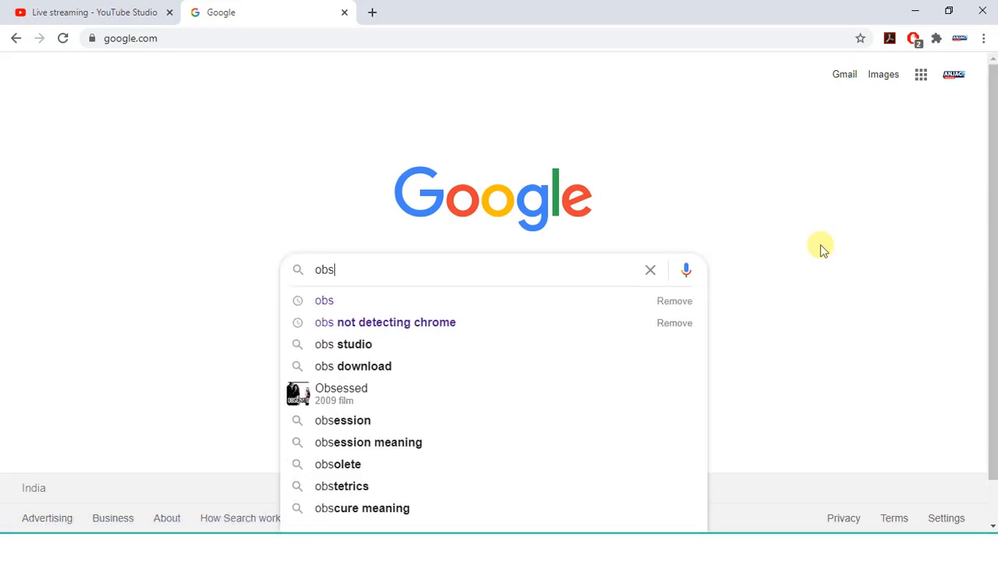
pyautogui.press('Return')
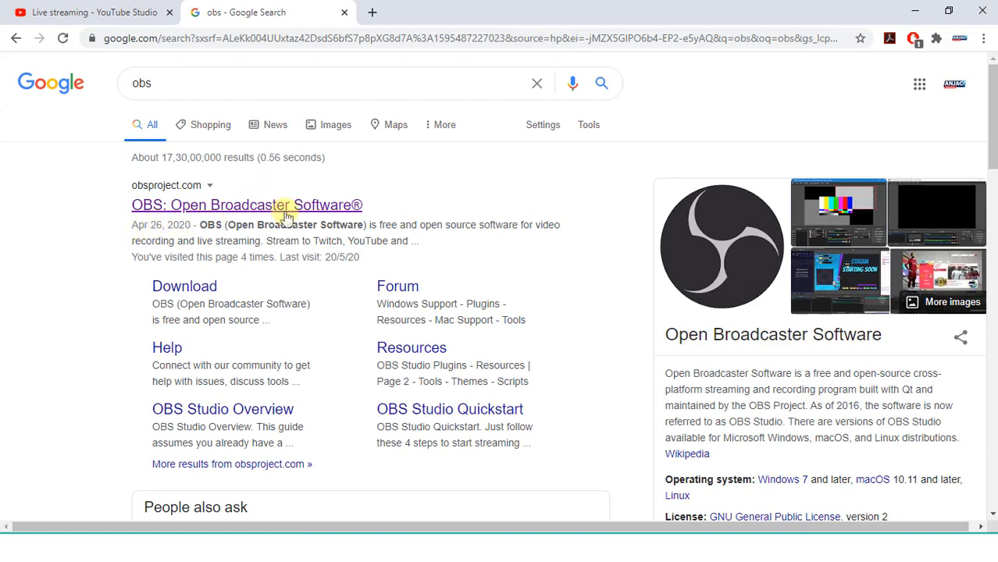
pyautogui.click(160, 206)
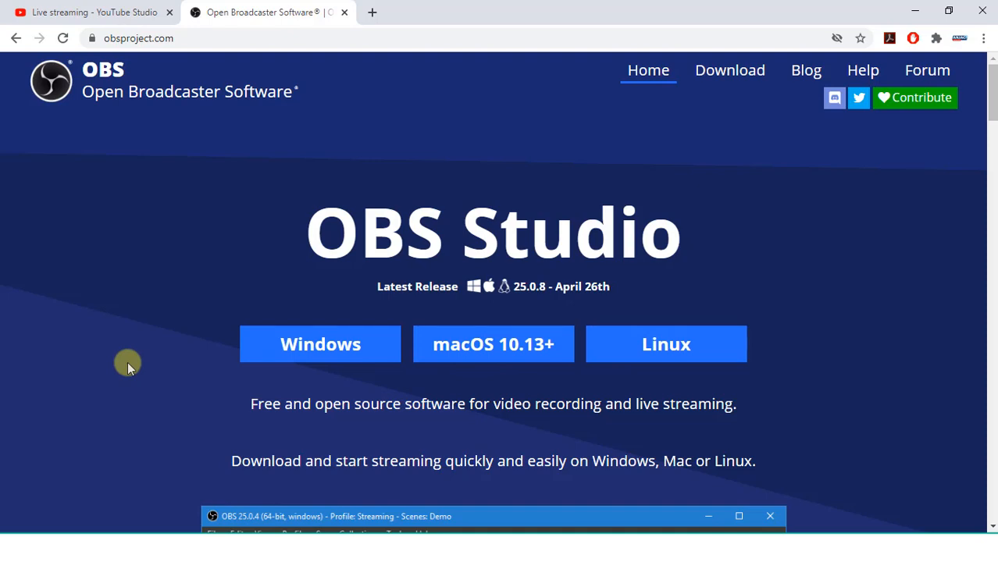
# Download the Windows installer of OBS Studio 25.0.8 from the OBS home page.
pyautogui.scroll(-2, 127, 362)
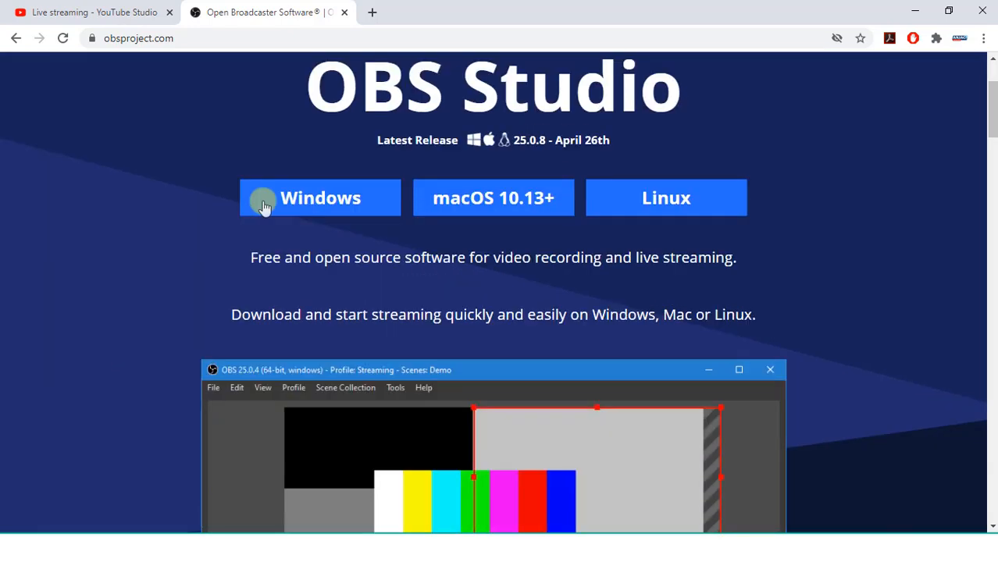
pyautogui.click(334, 198)
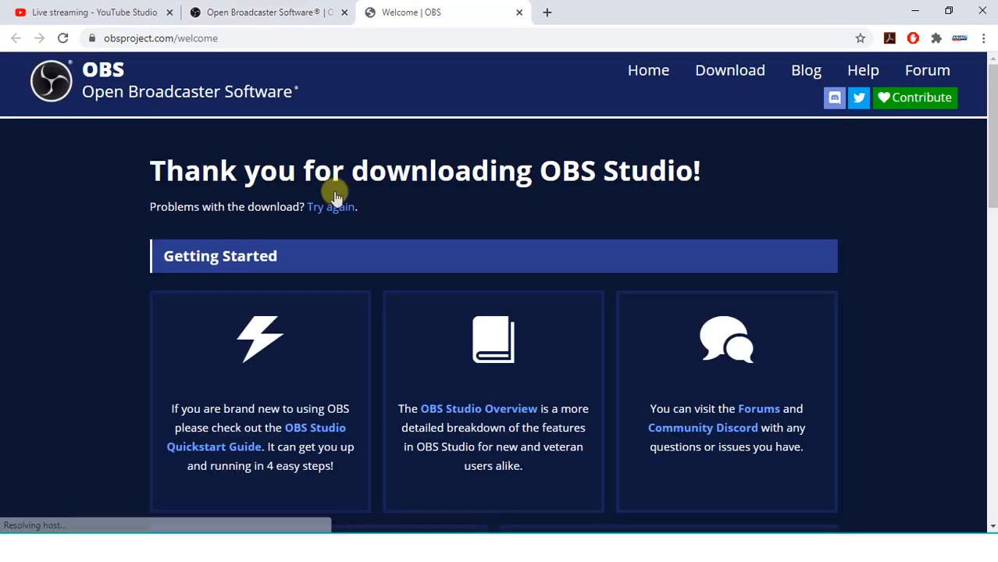
pyautogui.scroll(-1, 333, 191)
pyautogui.scroll(-7, 333, 192)
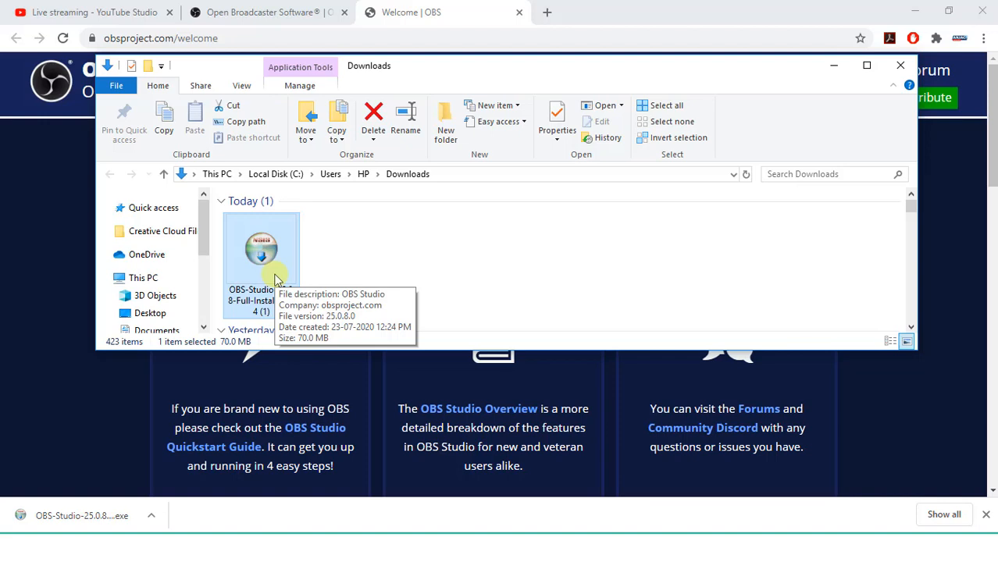
# Run the downloaded installer and install OBS Studio 25.0.8 in C:\Program Files\obs-studio, finishing without launching it.
pyautogui.doubleClick(274, 278)
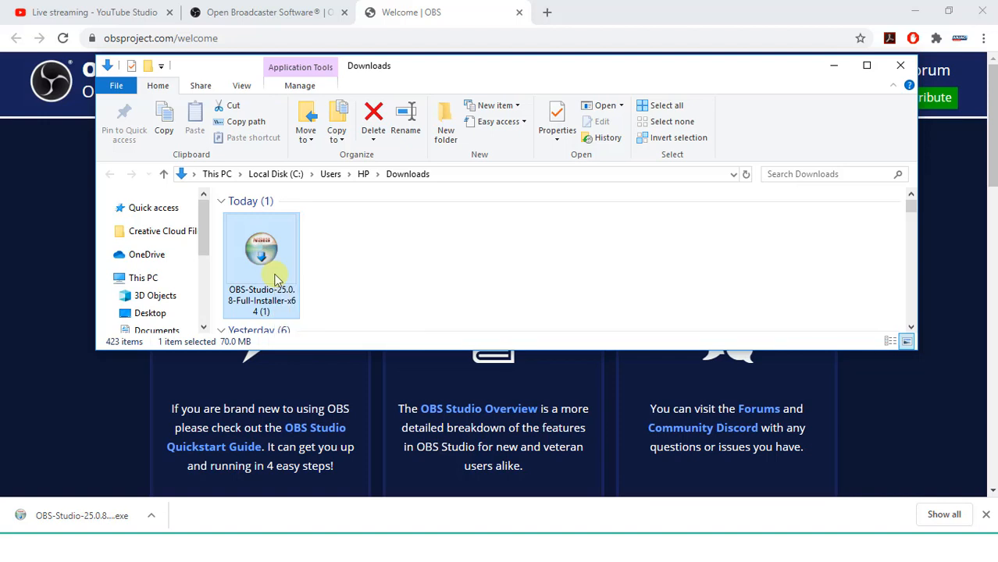
pyautogui.click(530, 290)
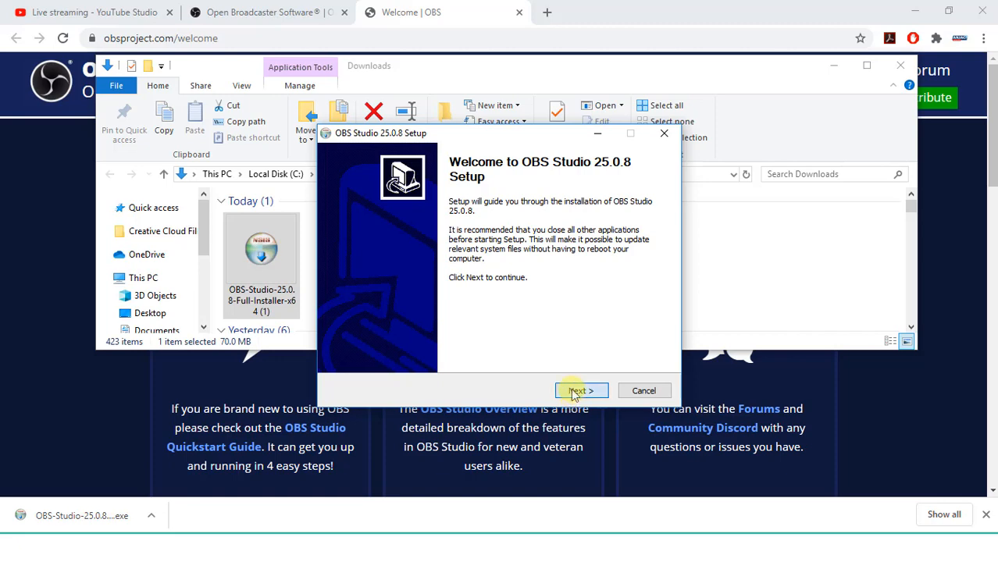
pyautogui.click(579, 391)
pyautogui.click(575, 392)
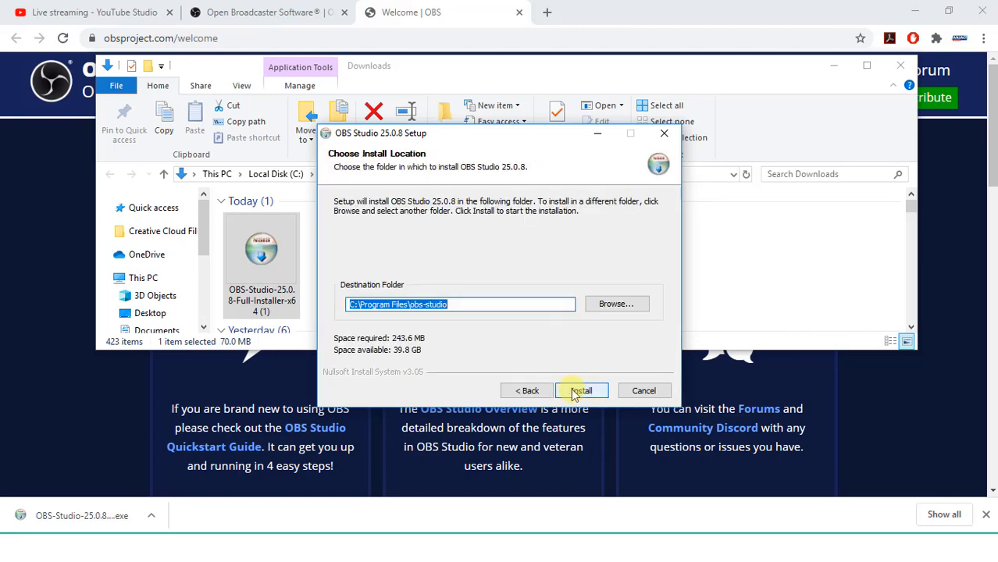
pyautogui.click(575, 392)
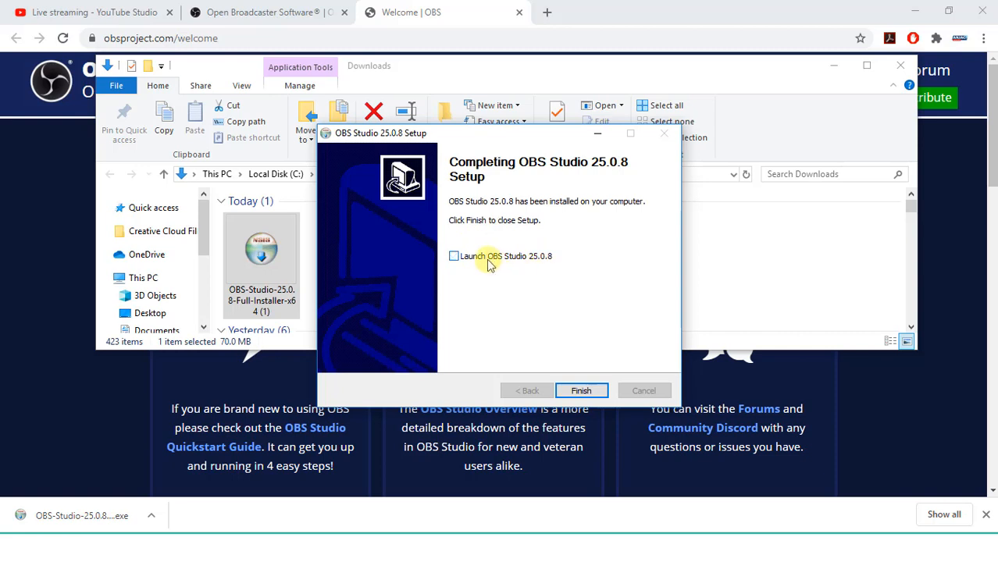
pyautogui.click(590, 393)
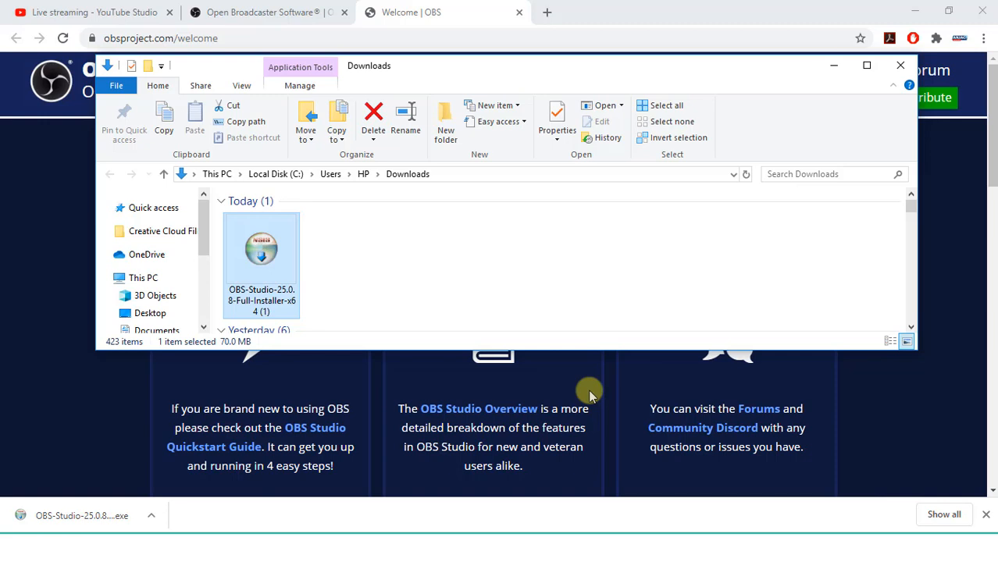
# Open System Information to examine the computer's system type and processor, and close it again.
pyautogui.press('super')
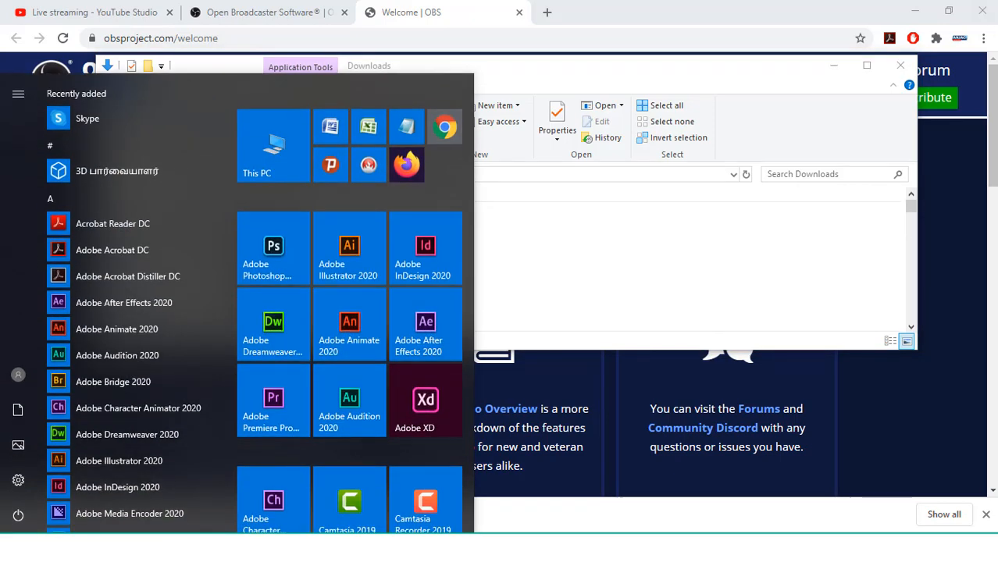
pyautogui.write('system')
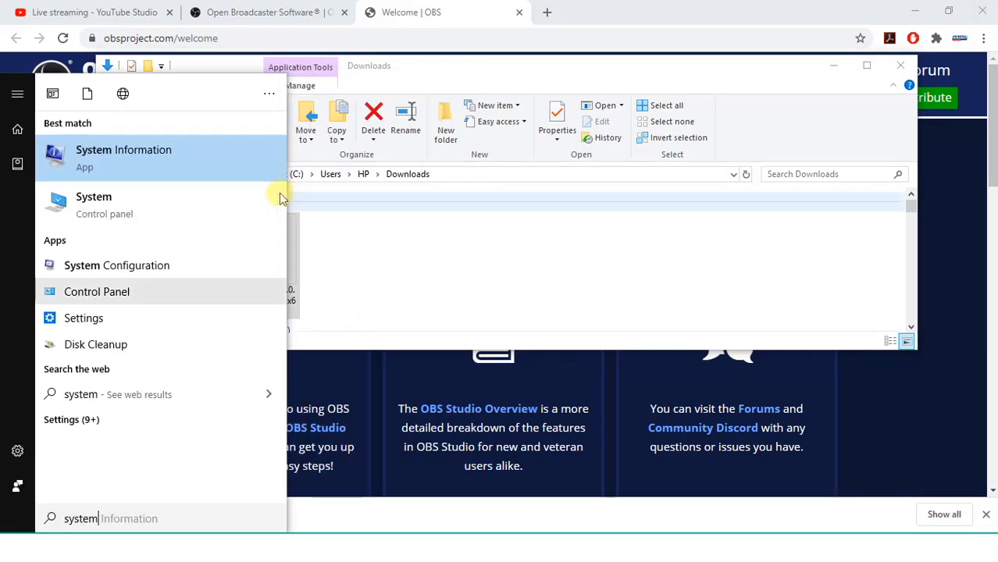
pyautogui.click(67, 161)
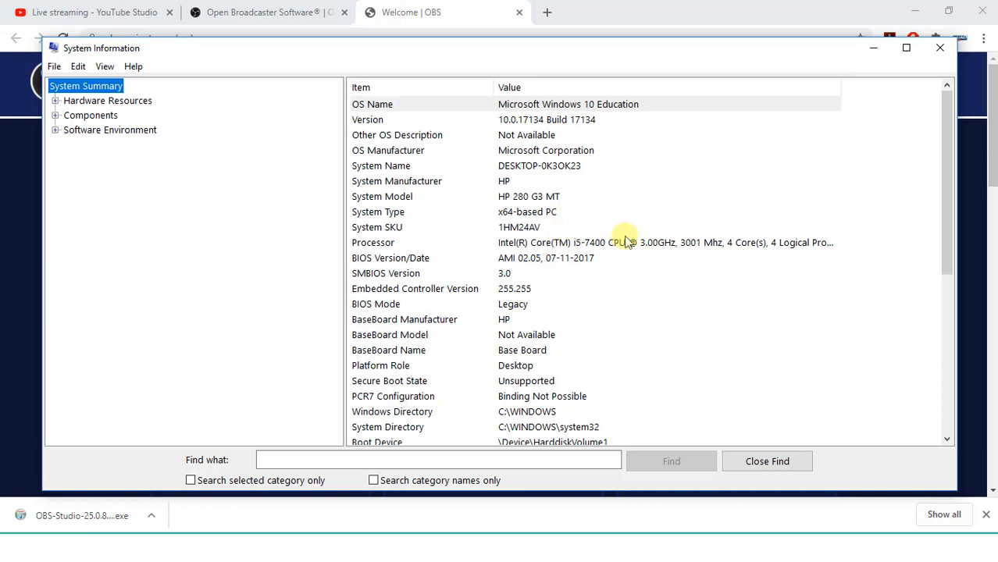
pyautogui.click(943, 51)
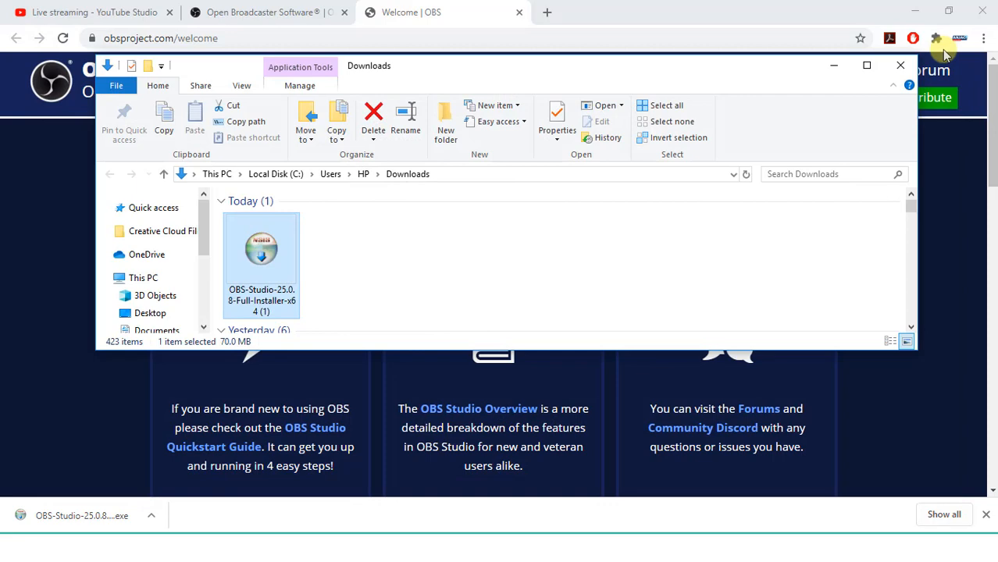
# Close the Downloads folder and the OBS welcome page, and launch OBS Studio (64bit).
pyautogui.click(901, 67)
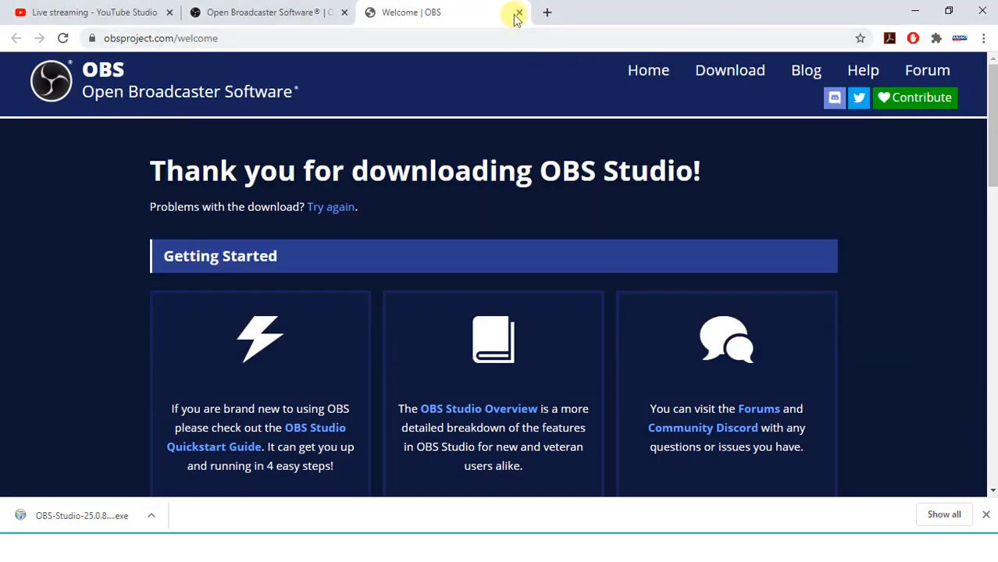
pyautogui.click(519, 12)
pyautogui.press('super')
pyautogui.write('obs')
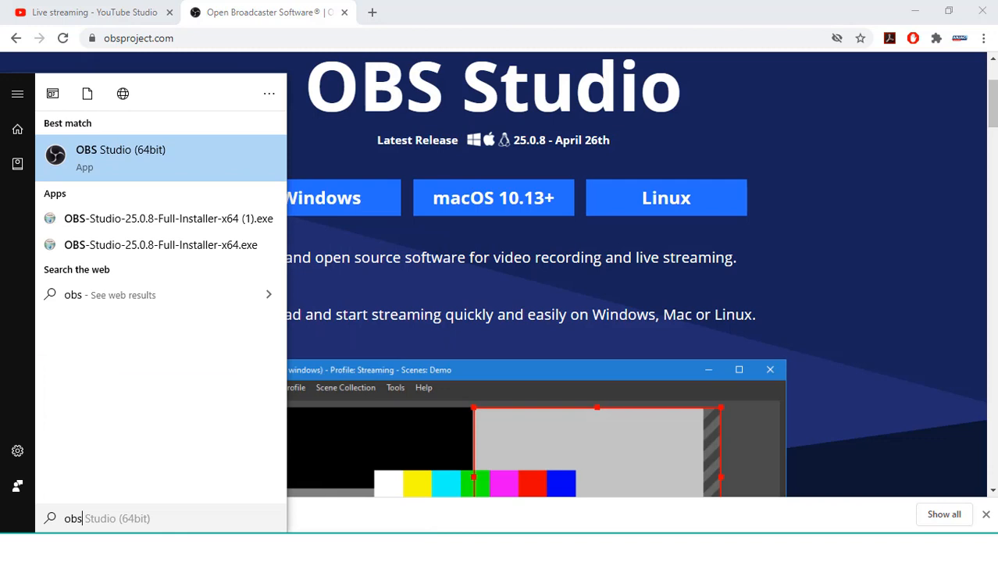
pyautogui.click(141, 162)
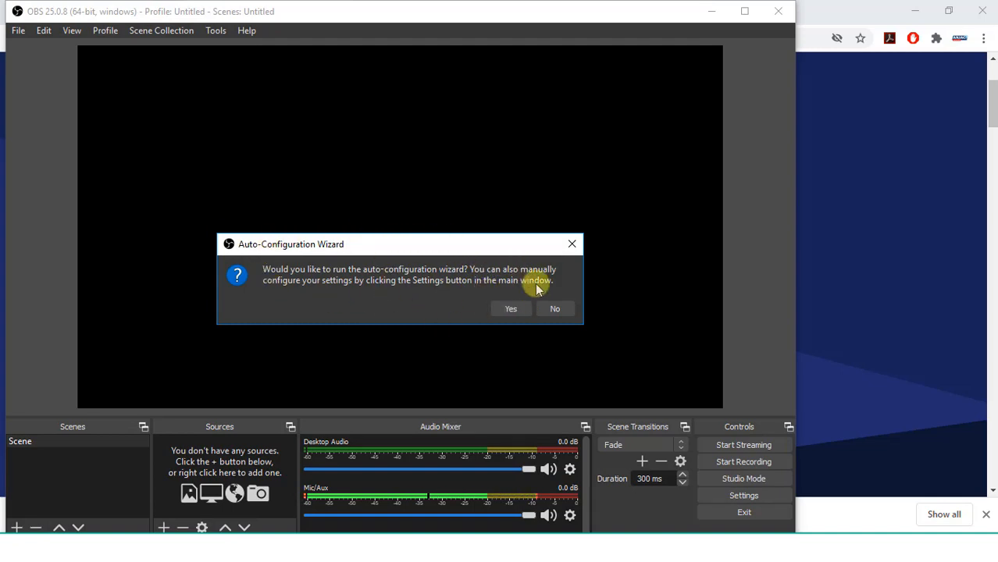
# Run the auto-configuration wizard optimized for streaming, with a 1280x720 base resolution and 30 FPS.
pyautogui.click(498, 309)
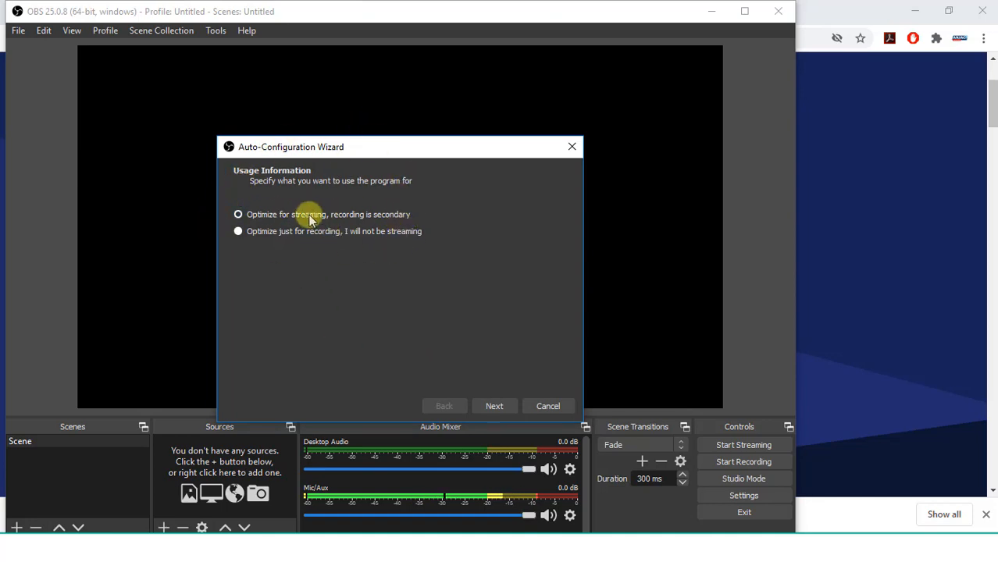
pyautogui.click(492, 408)
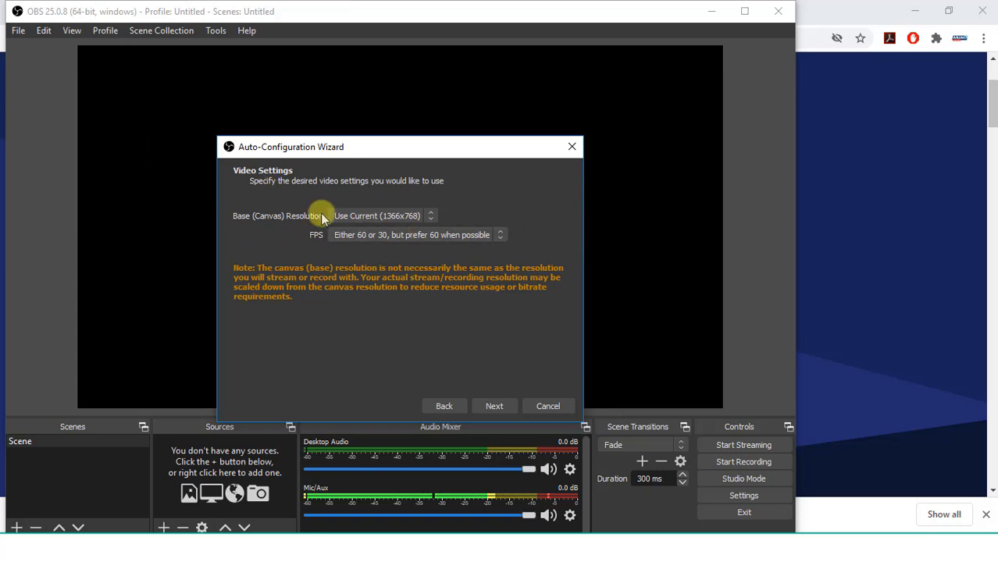
pyautogui.click(379, 219)
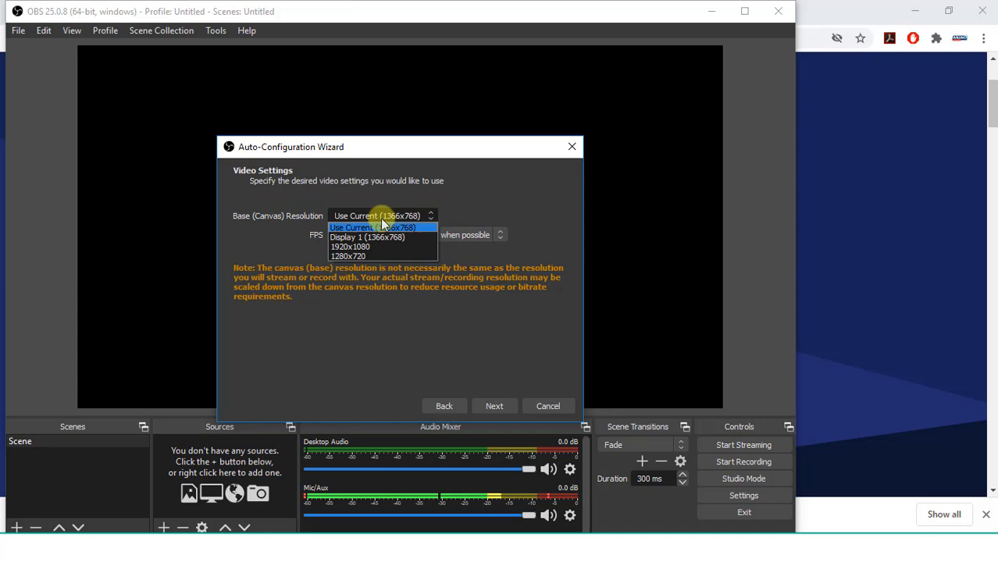
pyautogui.click(367, 258)
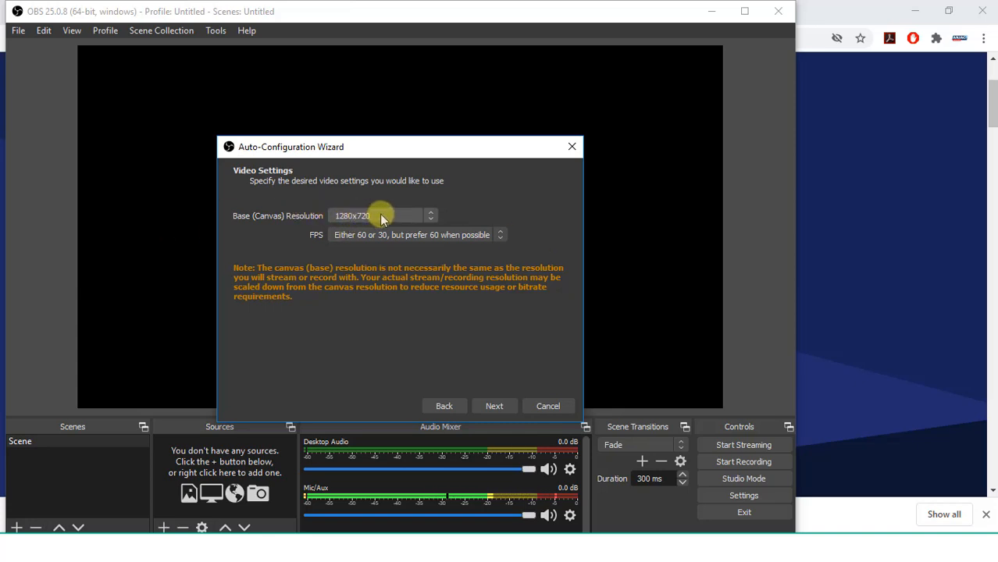
pyautogui.click(361, 235)
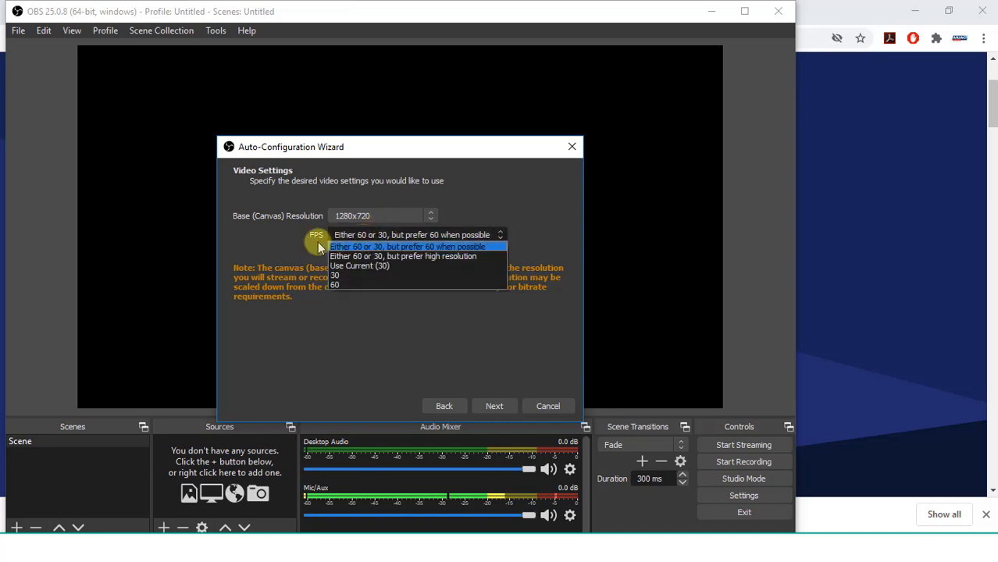
pyautogui.click(385, 275)
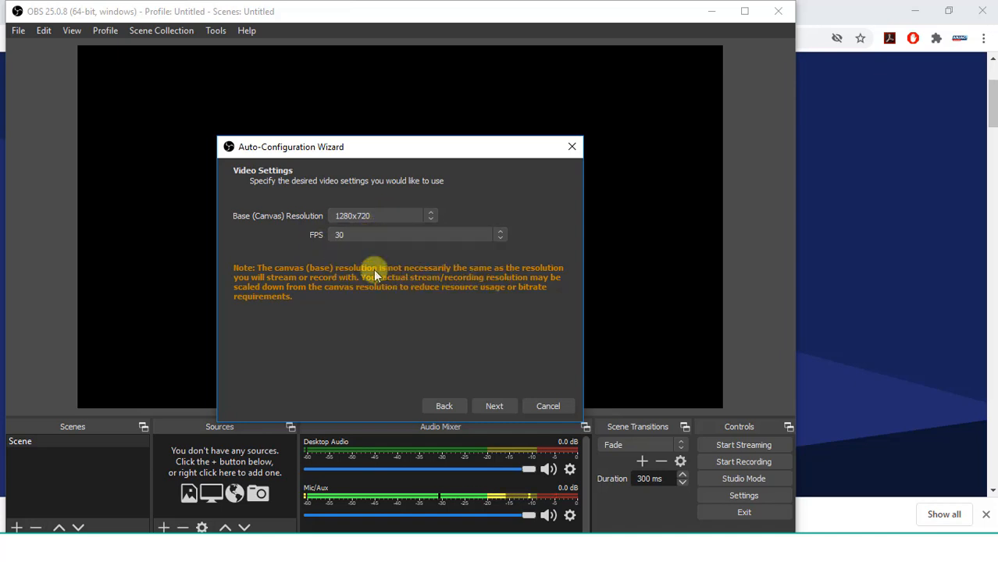
pyautogui.click(495, 406)
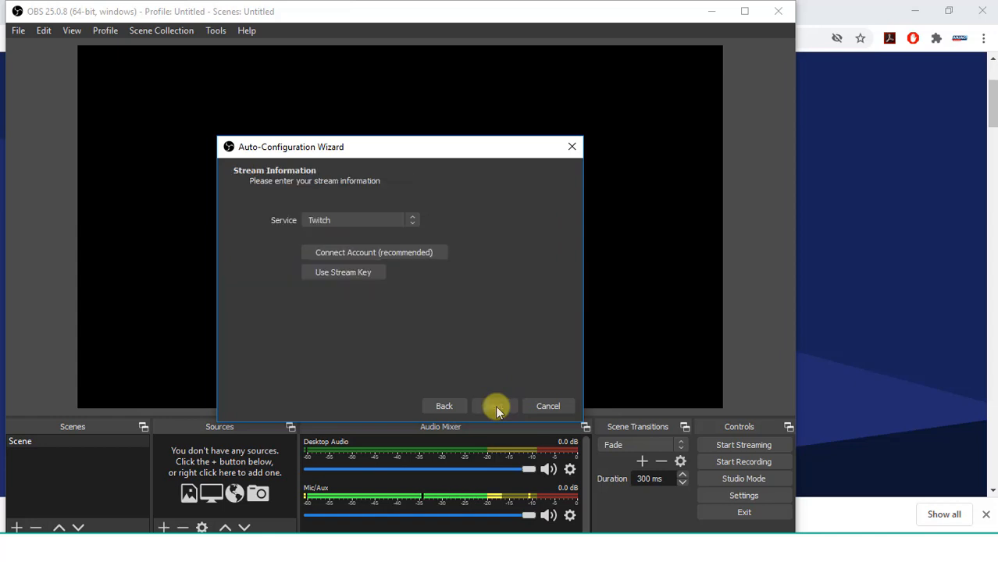
# Choose YouTube / YouTube Gaming as the wizard's streaming service, and cancel the auto-configuration wizard.
pyautogui.click(323, 219)
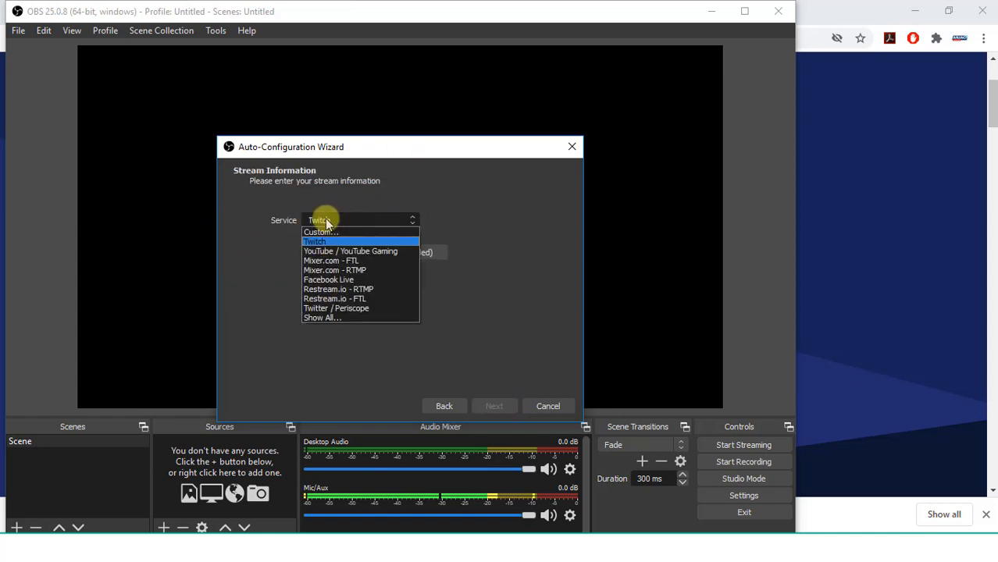
pyautogui.click(367, 252)
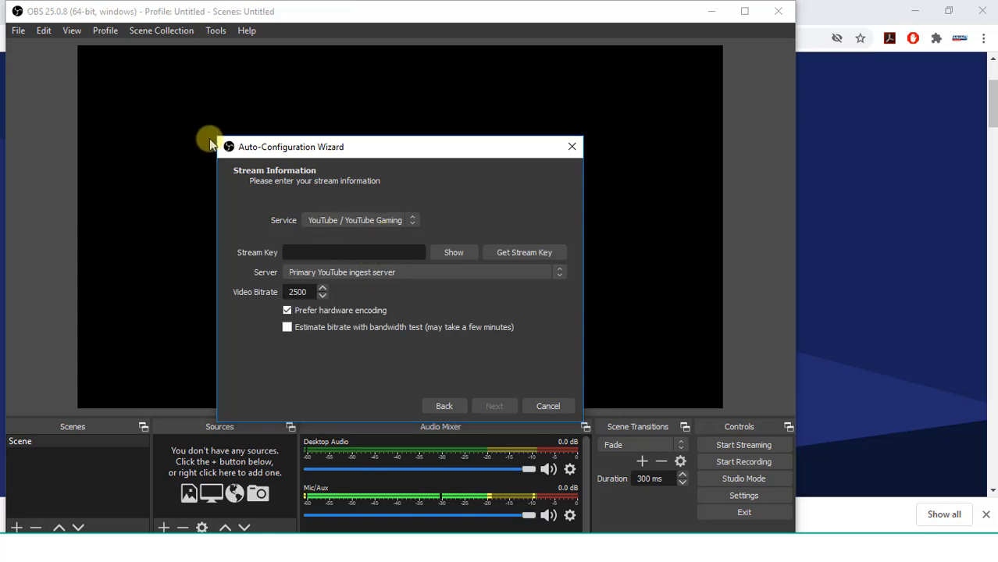
pyautogui.click(379, 220)
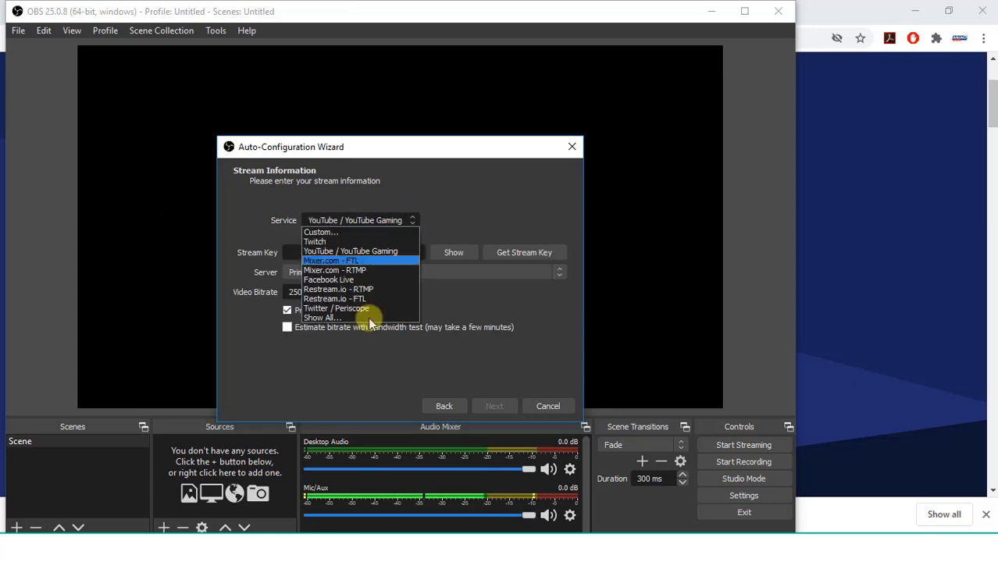
pyautogui.click(350, 257)
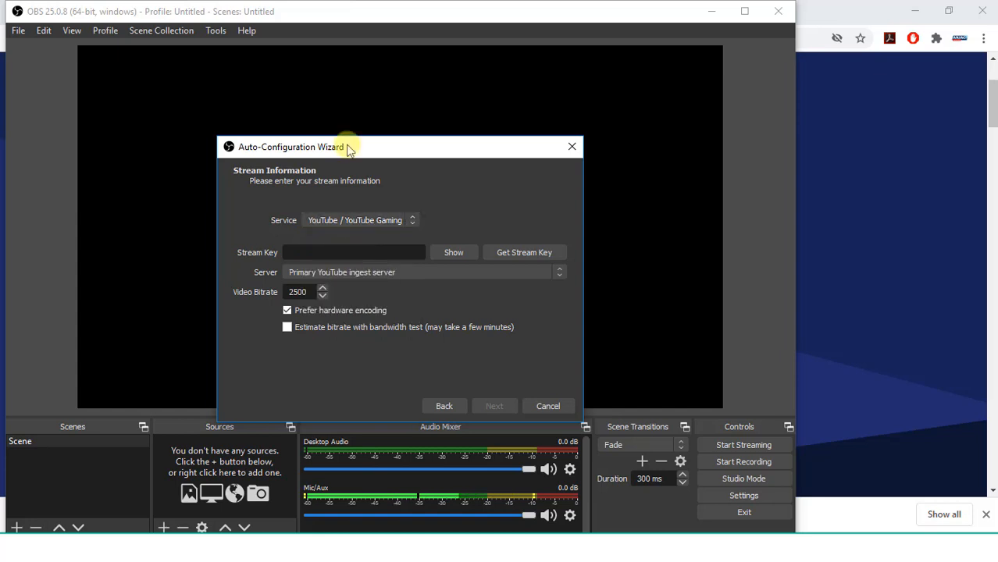
pyautogui.click(347, 251)
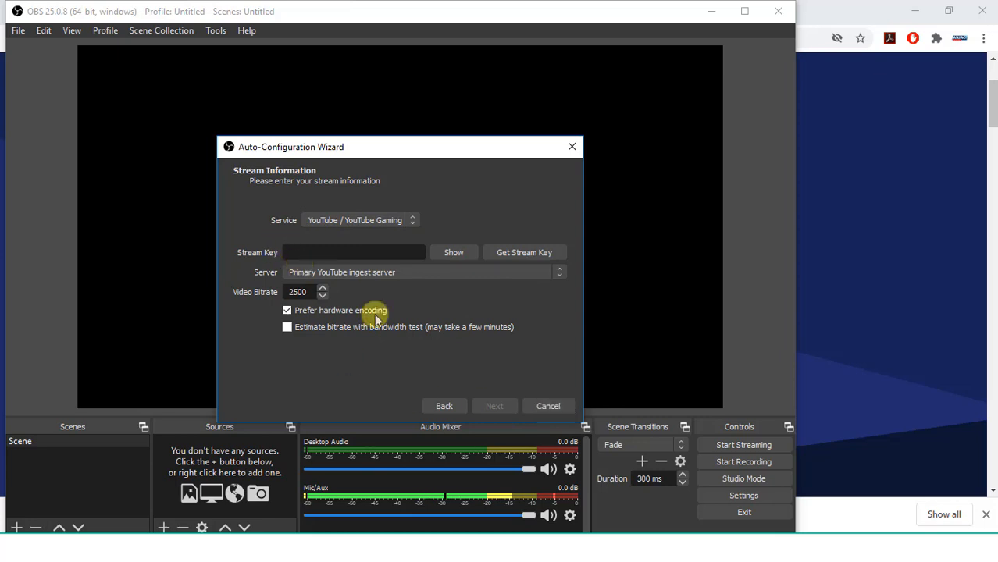
pyautogui.click(547, 406)
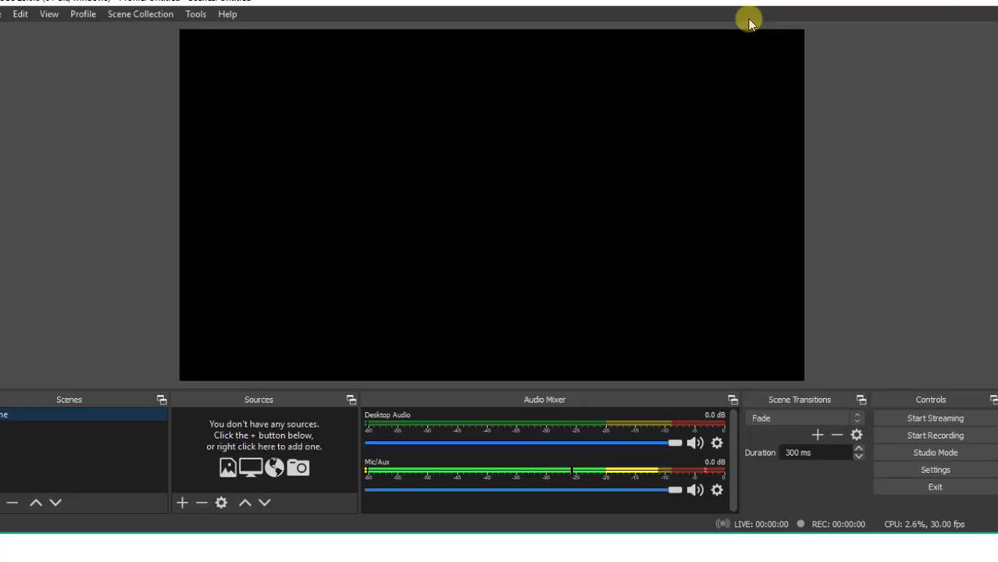
# Turn on Studio Mode in the maximized window and rename the existing scene as Poster.
pyautogui.click(747, 18)
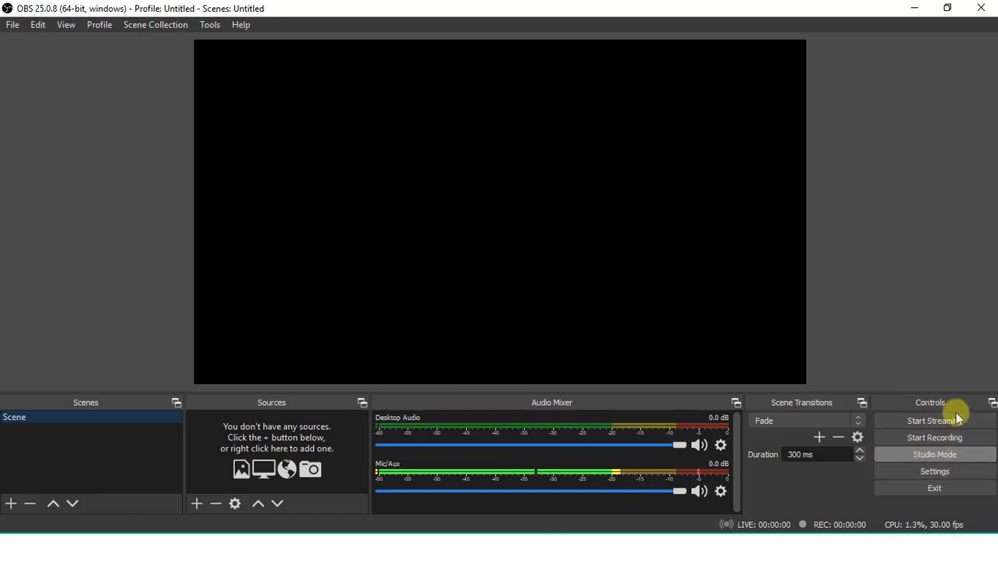
pyautogui.click(953, 453)
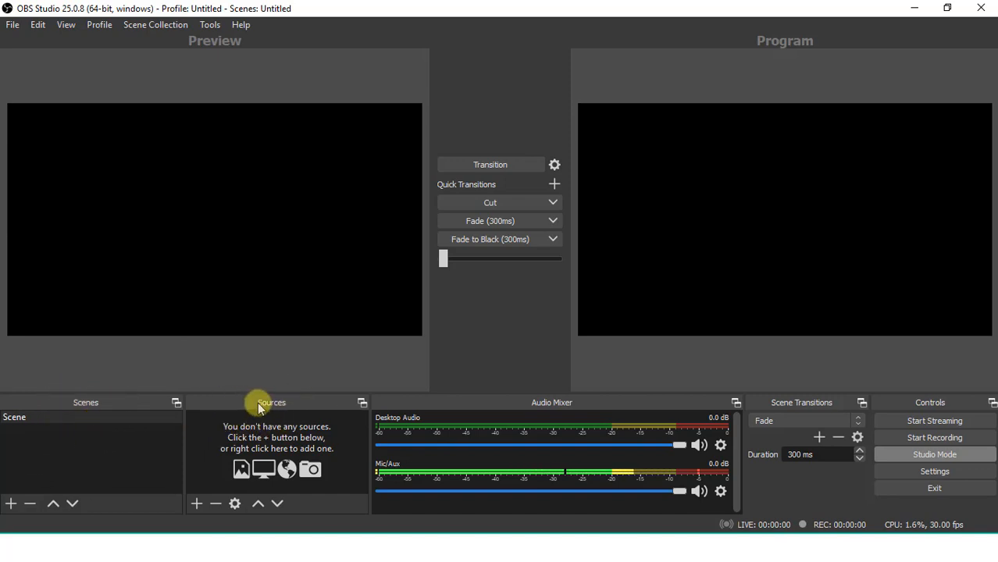
pyautogui.rightClick(21, 424)
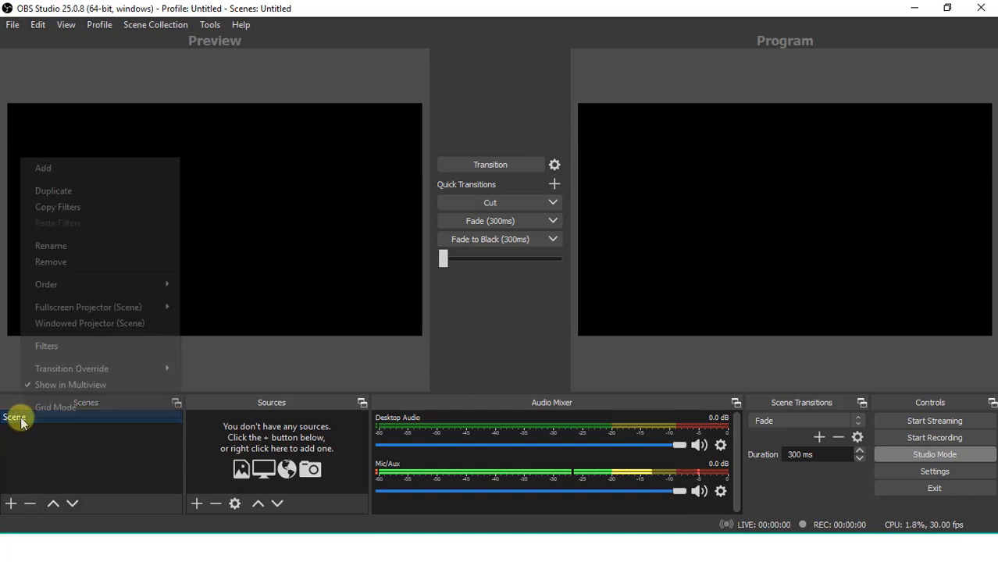
pyautogui.click(82, 249)
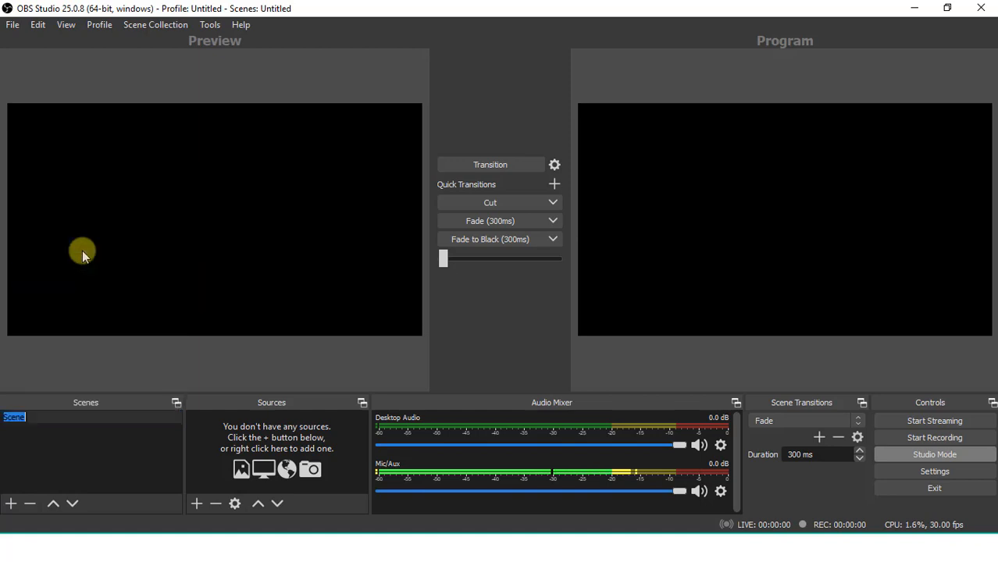
pyautogui.write('Poster')
pyautogui.press('Return')
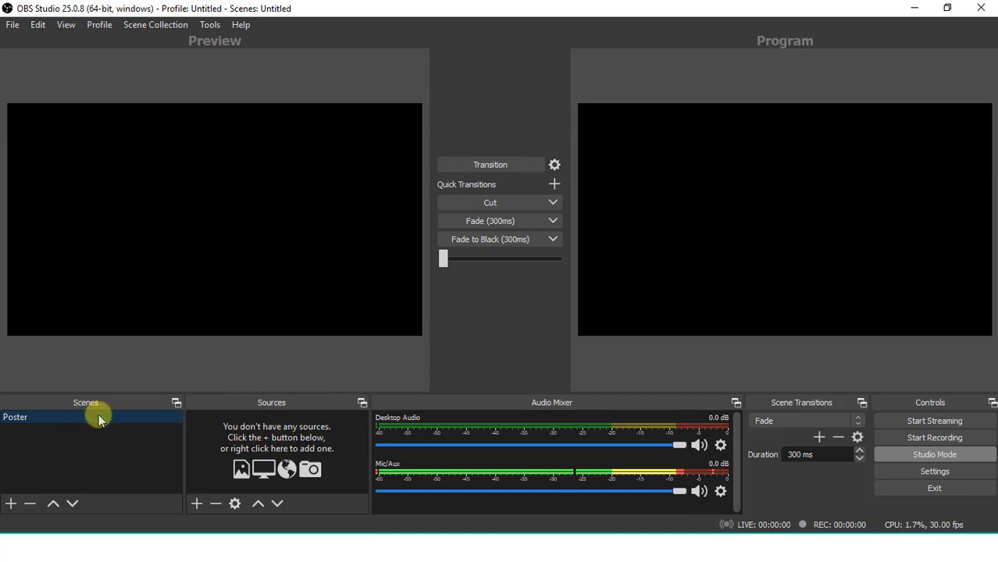
# Add a new image source named Event Poster to the Poster scene.
pyautogui.click(197, 505)
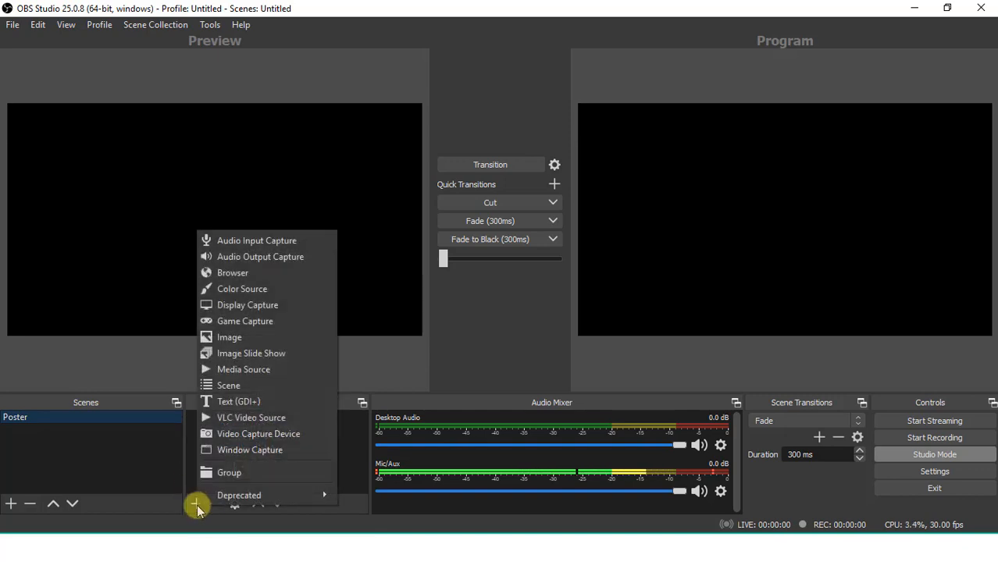
pyautogui.click(239, 336)
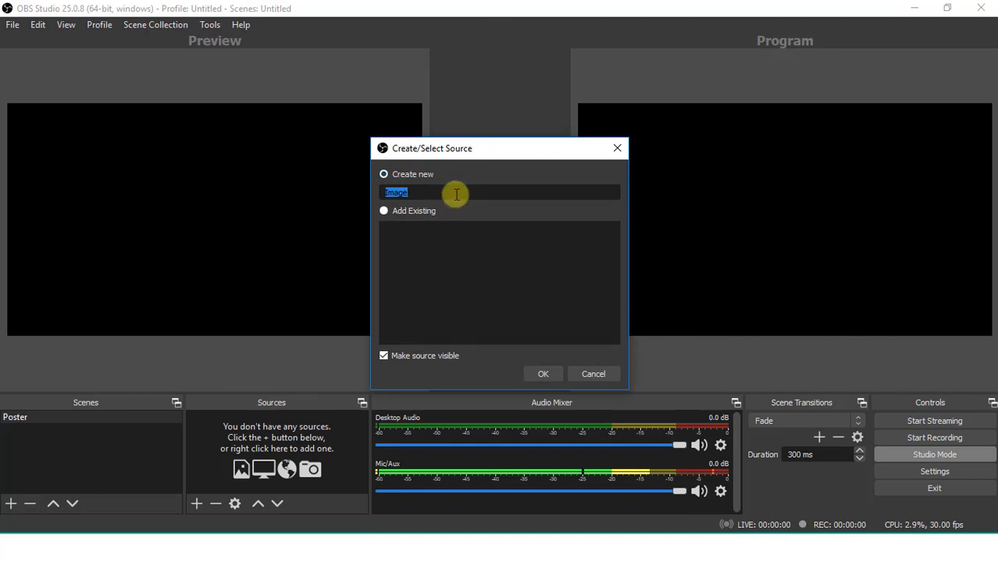
pyautogui.write('Poster')
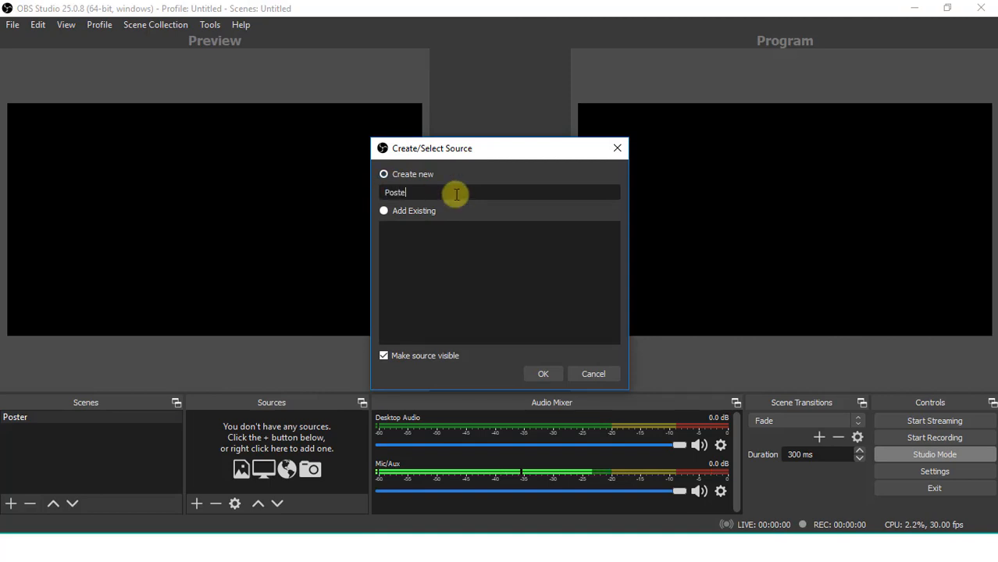
pyautogui.click(542, 374)
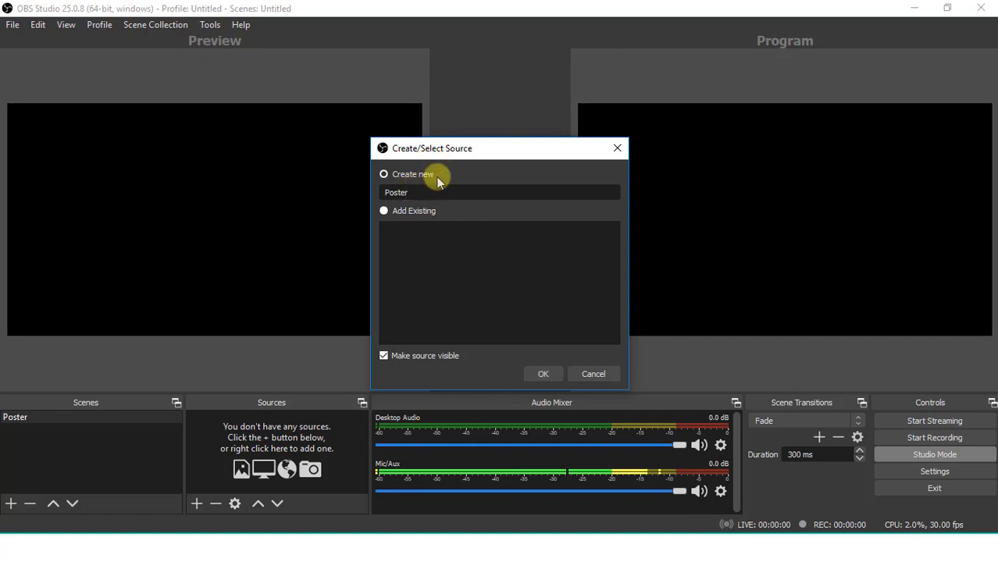
pyautogui.click(548, 373)
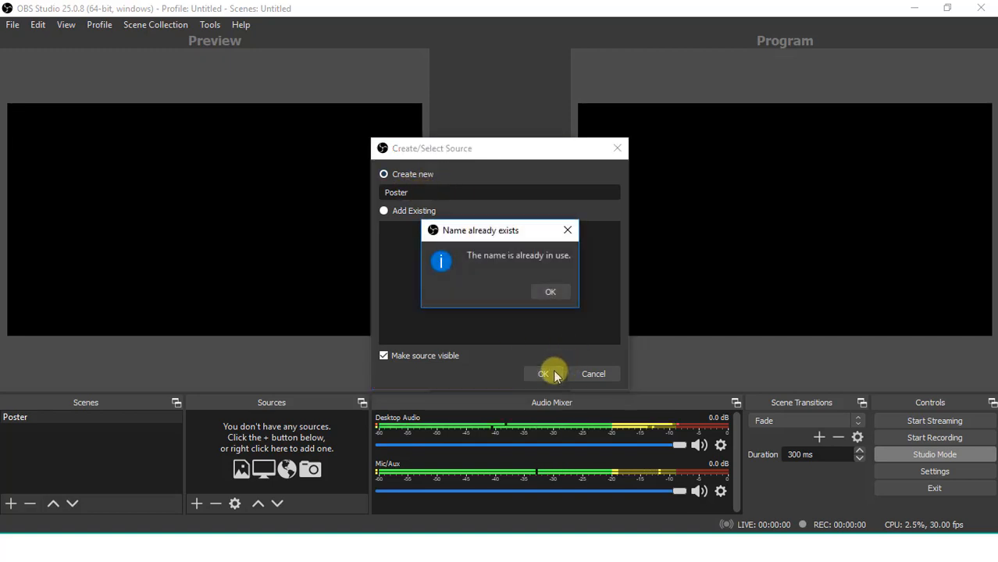
pyautogui.click(540, 293)
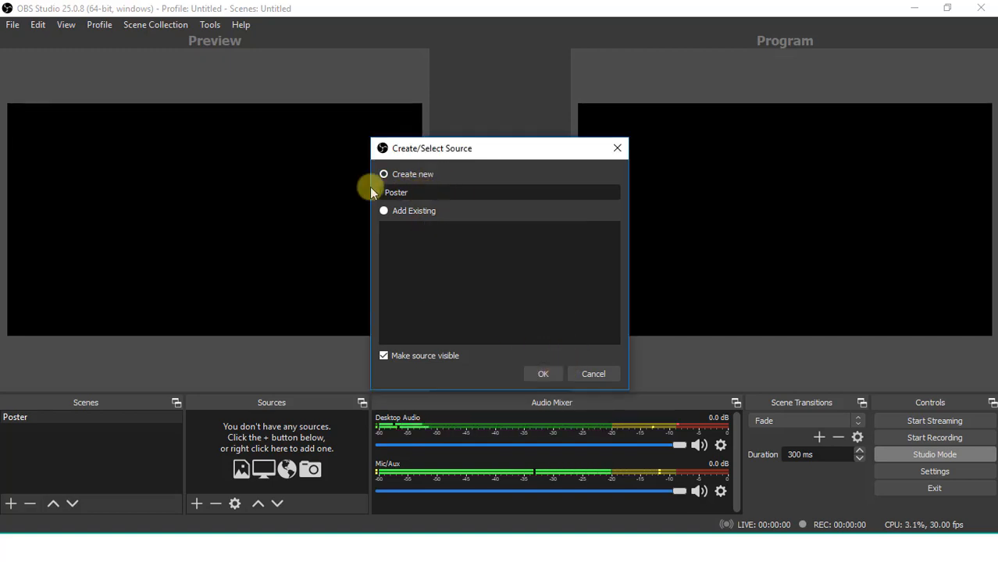
pyautogui.press('Home')
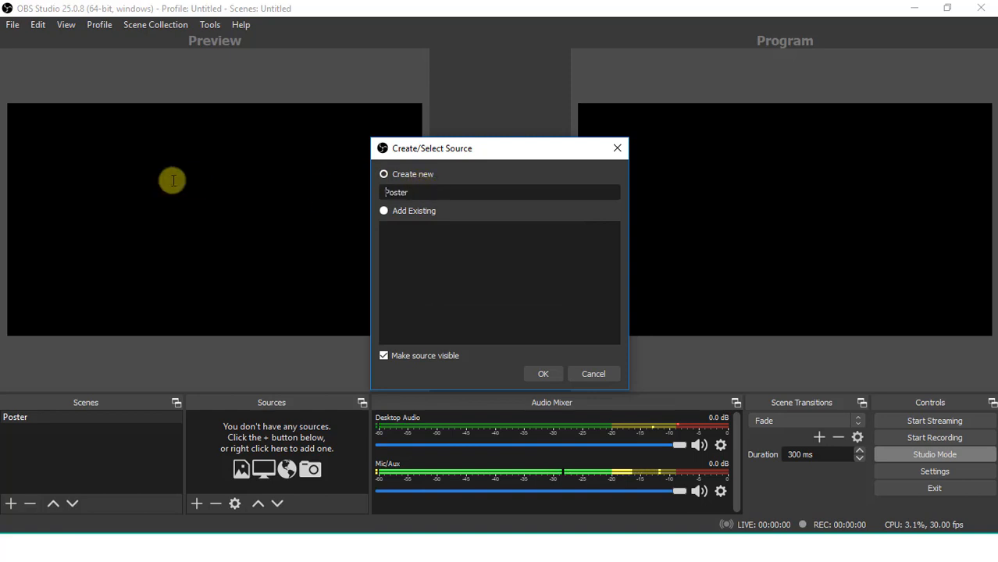
pyautogui.write('EvenPost')
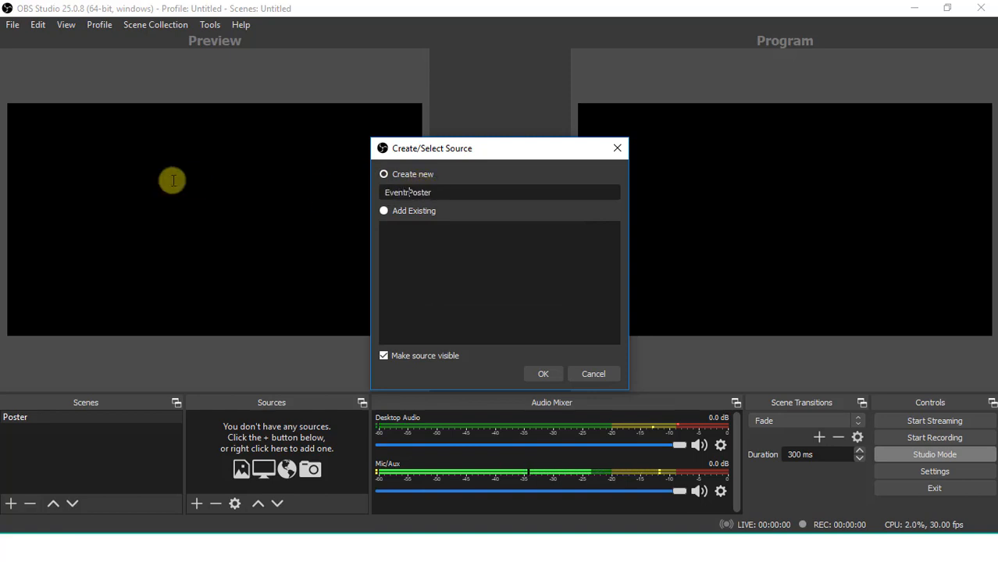
pyautogui.press('BackSpace')
pyautogui.write('t')
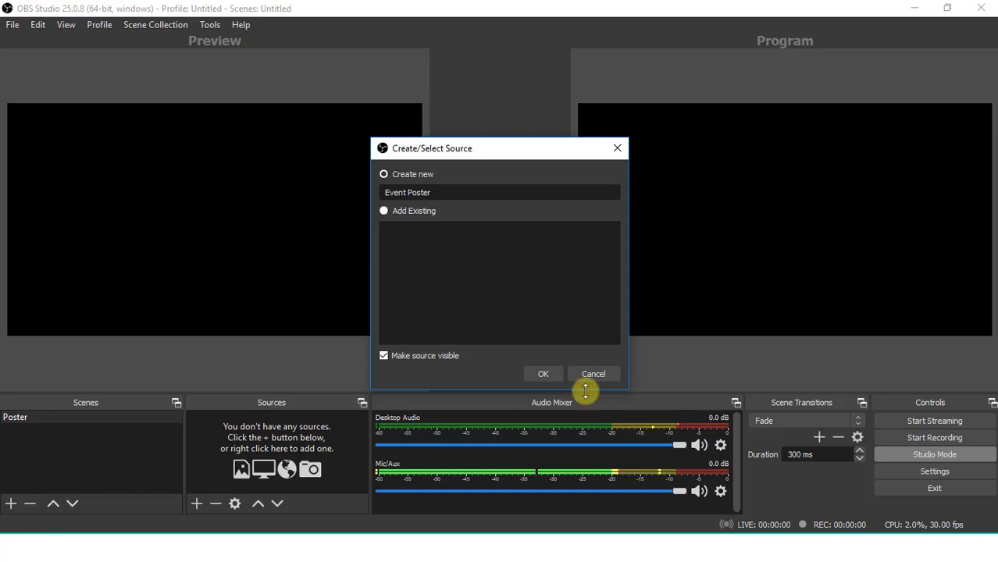
pyautogui.click(543, 374)
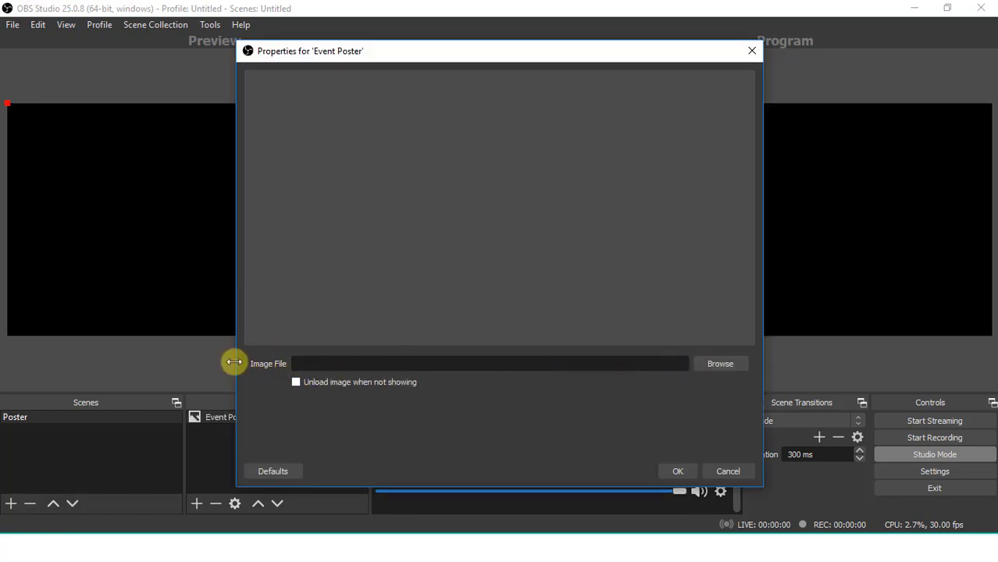
# Load maxresdefault.jpg from the Desktop as the Event Poster image and accept the source properties.
pyautogui.click(710, 365)
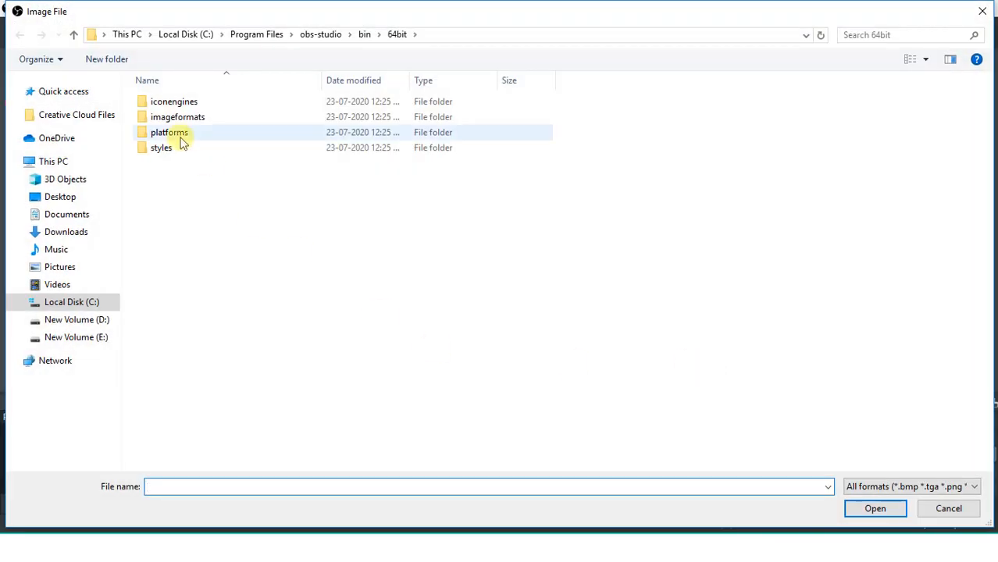
pyautogui.click(58, 203)
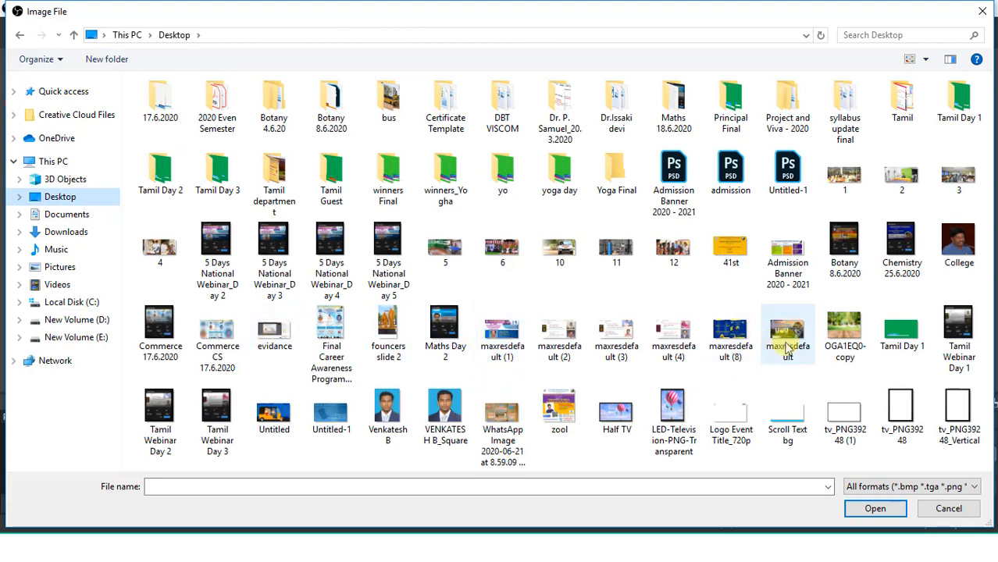
pyautogui.doubleClick(787, 333)
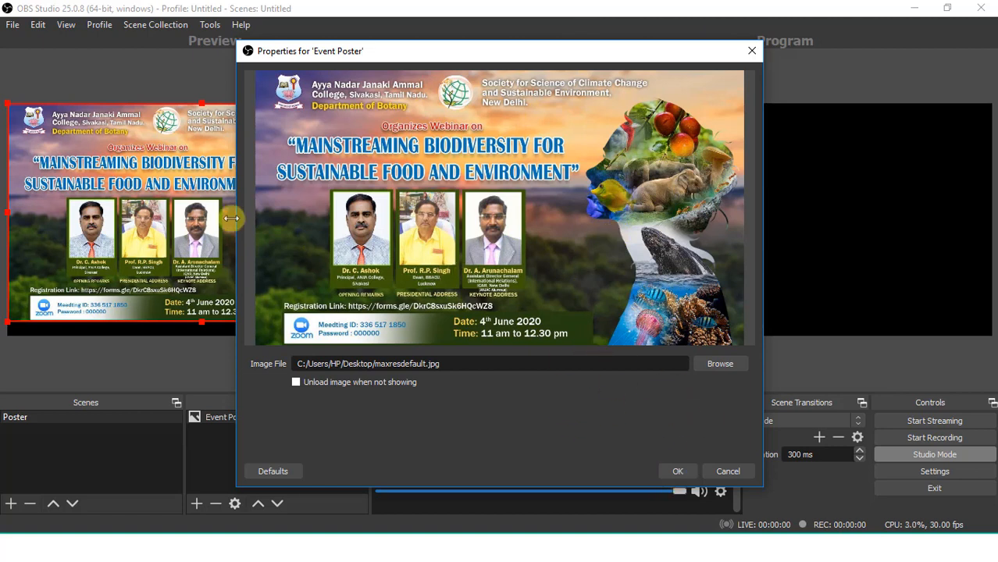
pyautogui.click(670, 469)
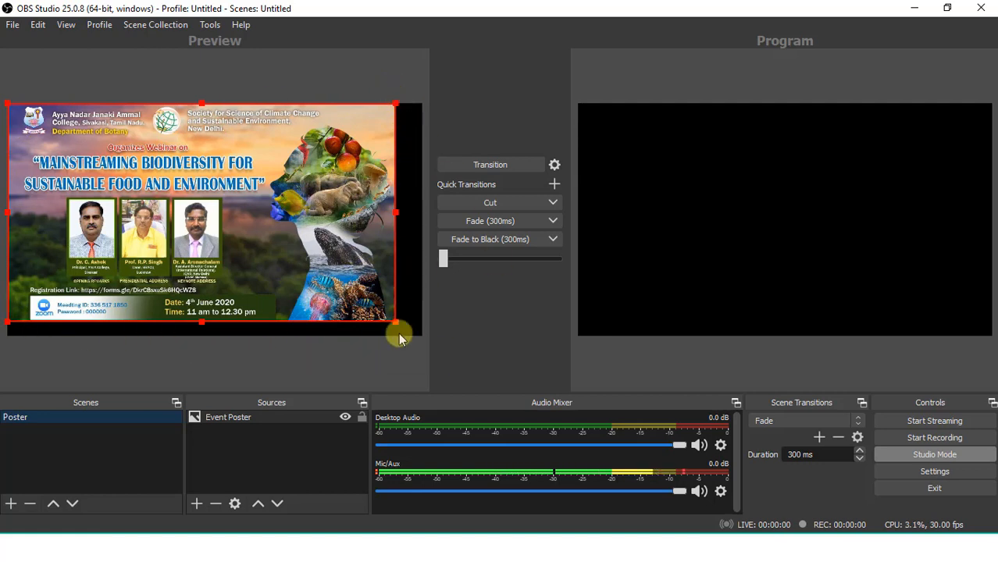
pyautogui.moveTo(250, 169)
pyautogui.mouseDown()
pyautogui.moveTo(272, 184)
pyautogui.moveTo(243, 170)
pyautogui.mouseUp()
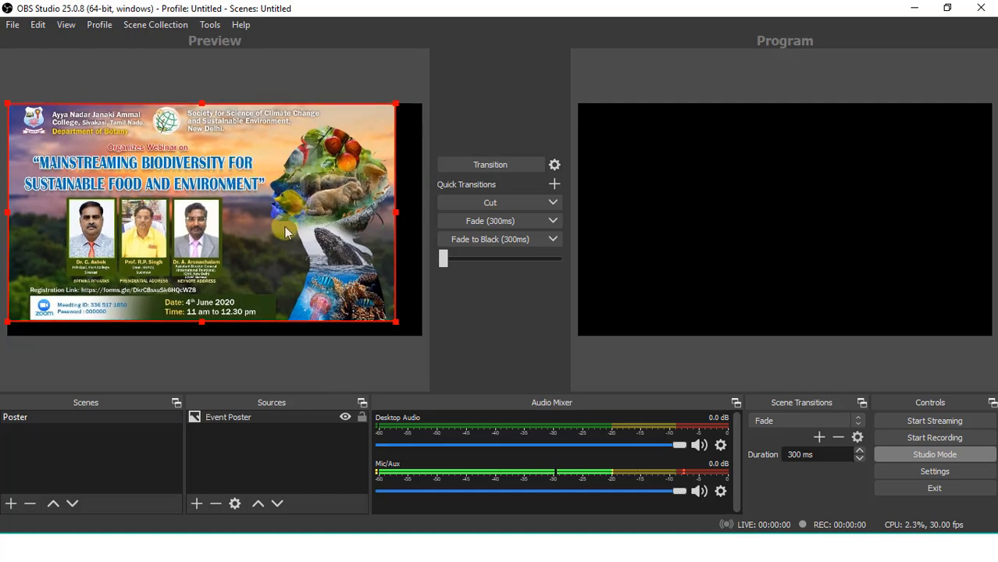
pyautogui.moveTo(283, 228); pyautogui.dragTo(281, 198)
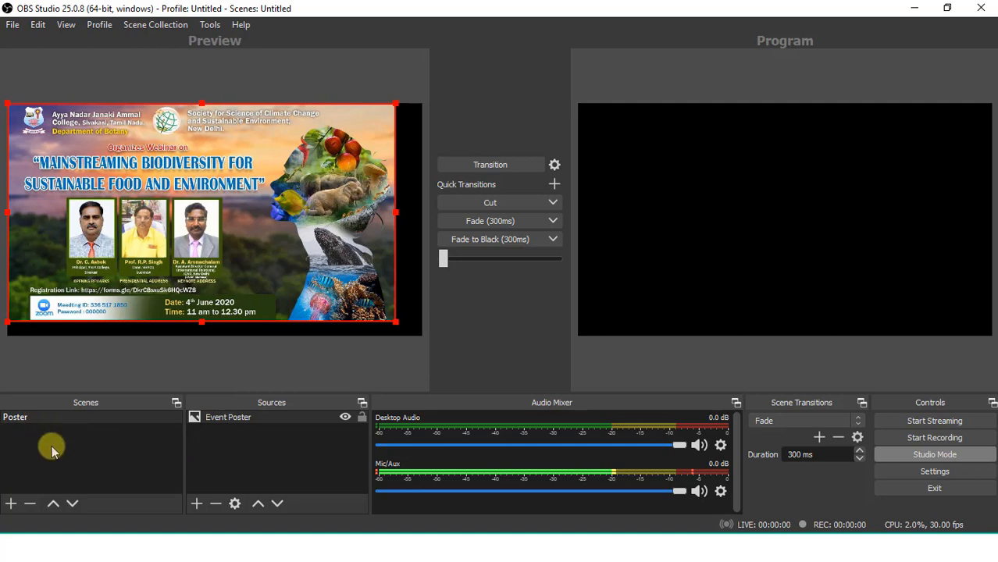
# Add a new scene named Camera 1.
pyautogui.click(12, 503)
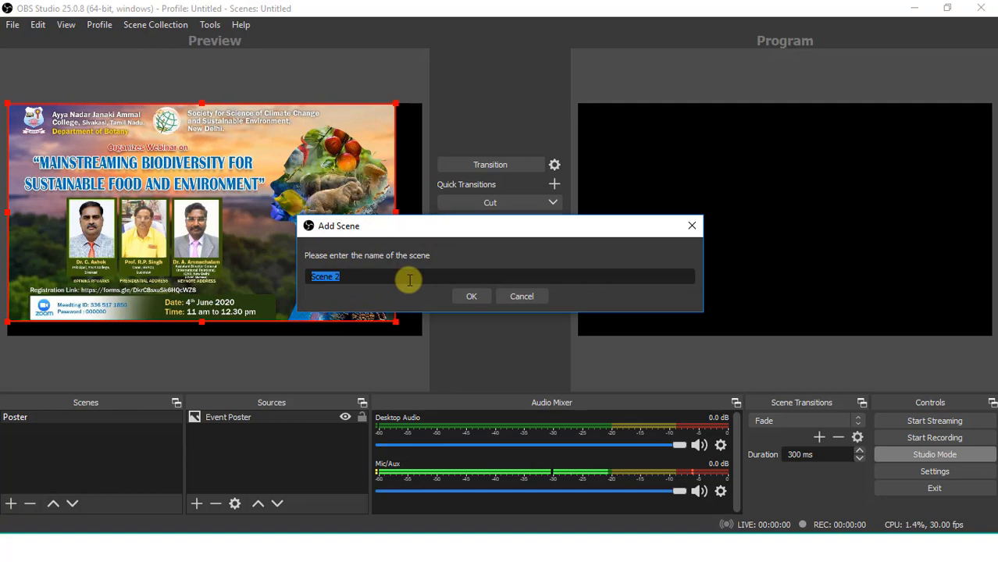
pyautogui.write('Camera 1')
pyautogui.click(470, 296)
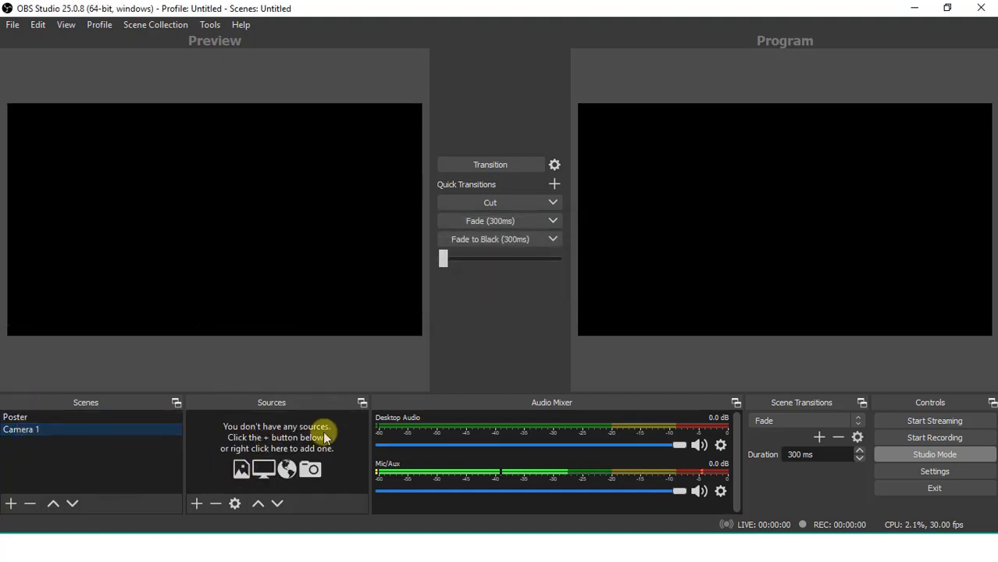
# Add a Window Capture source to the Camera 1 scene, capturing the Chrome window that shows the Open Broadcaster Software page.
pyautogui.click(195, 505)
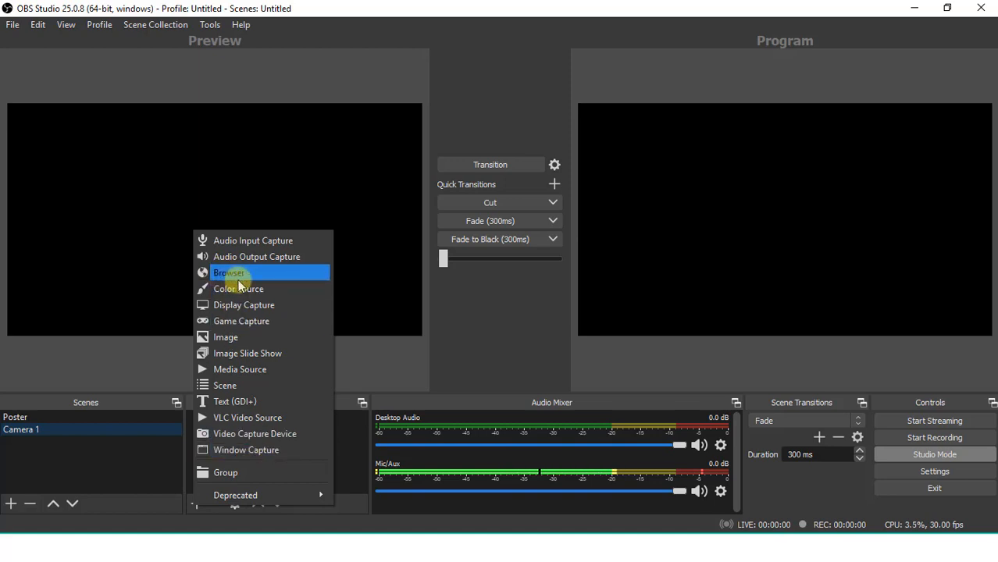
pyautogui.click(250, 449)
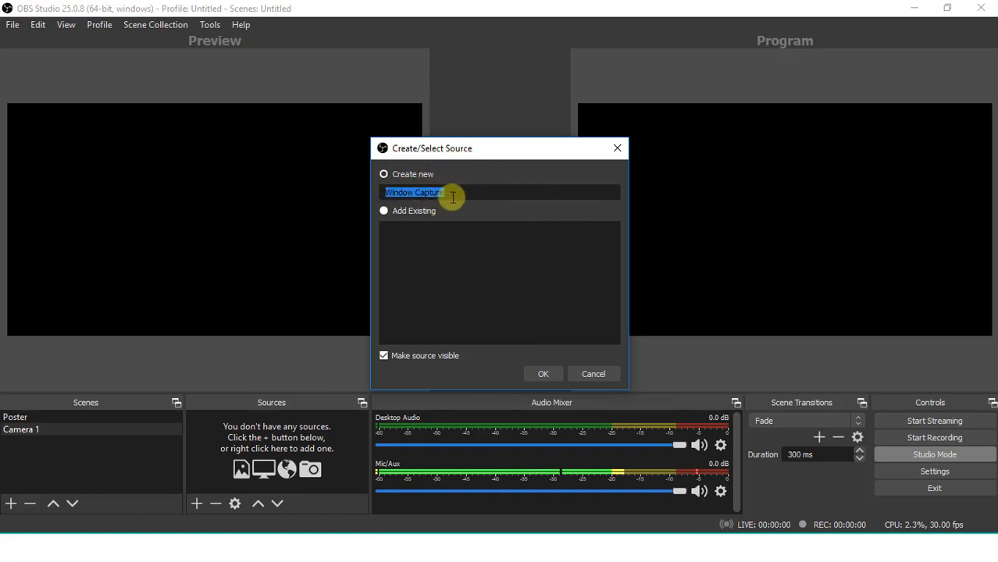
pyautogui.click(542, 373)
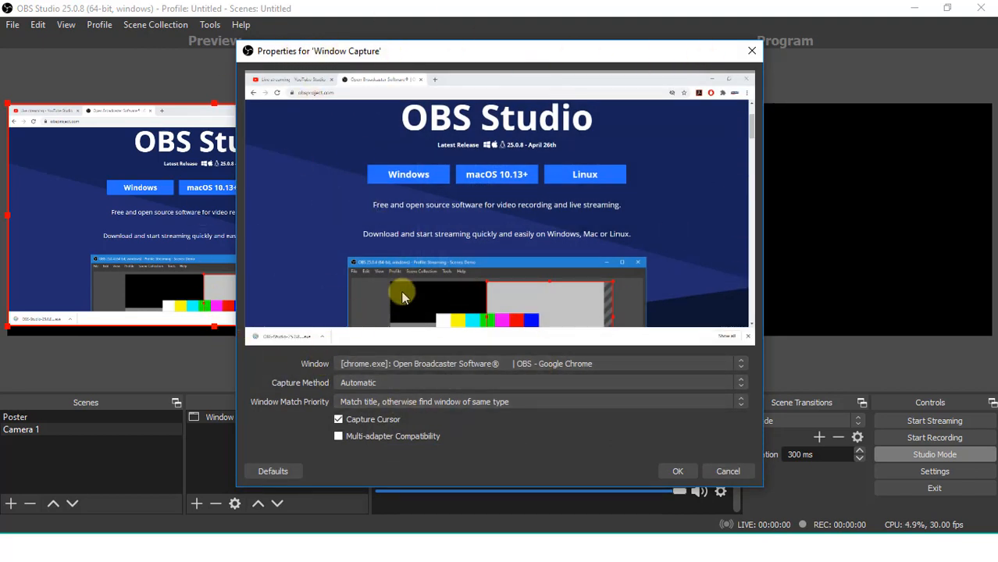
pyautogui.click(343, 365)
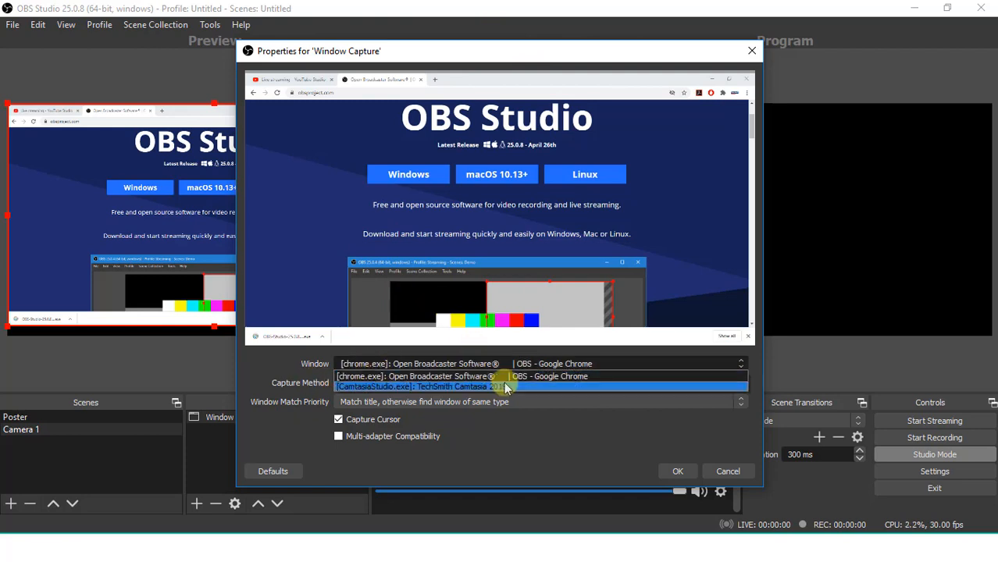
pyautogui.click(390, 376)
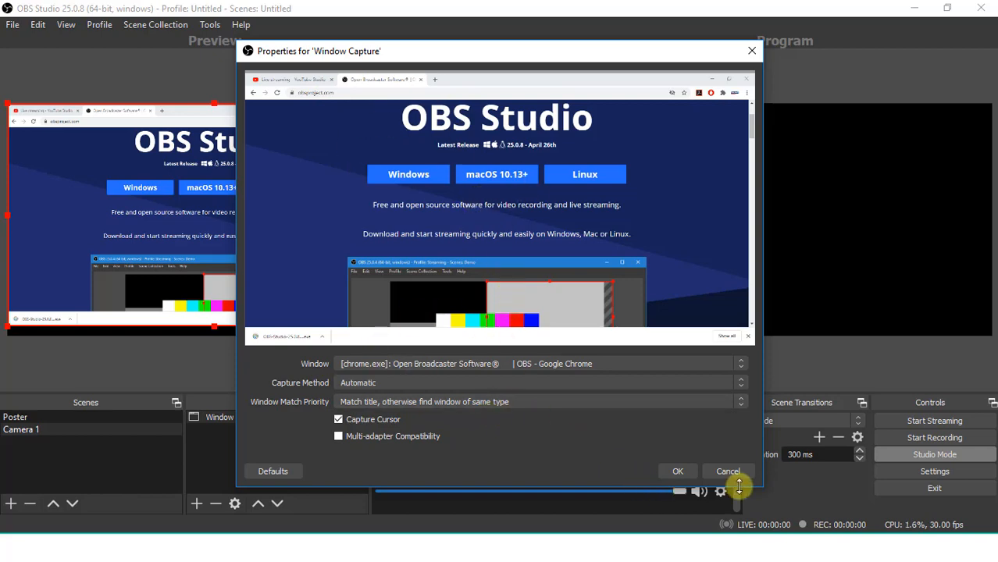
pyautogui.click(676, 471)
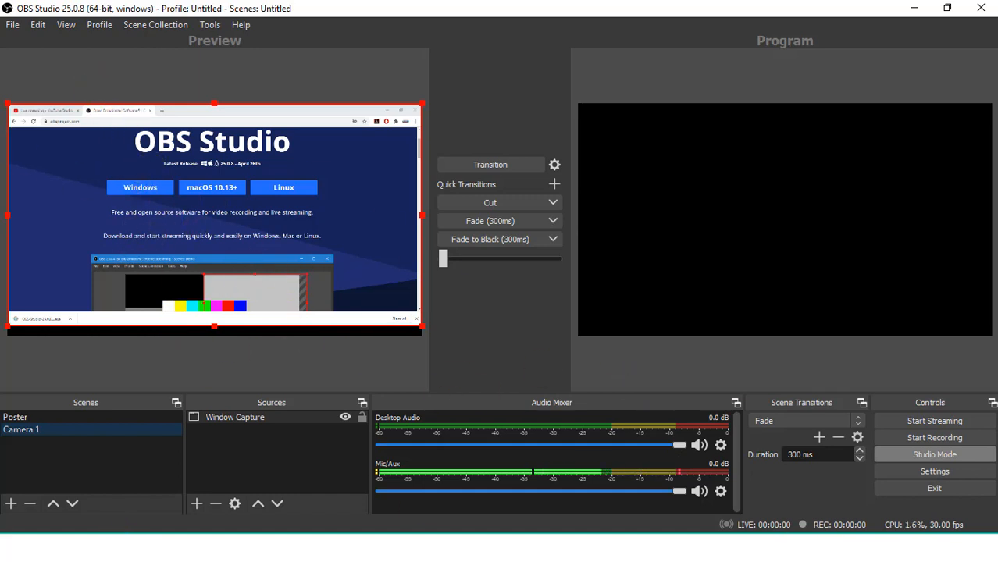
# Switch to Chrome, search its settings for hardware, turn on "Use hardware acceleration when available" and relaunch the browser.
pyautogui.moveTo(125, 548)
pyautogui.click(125, 480)
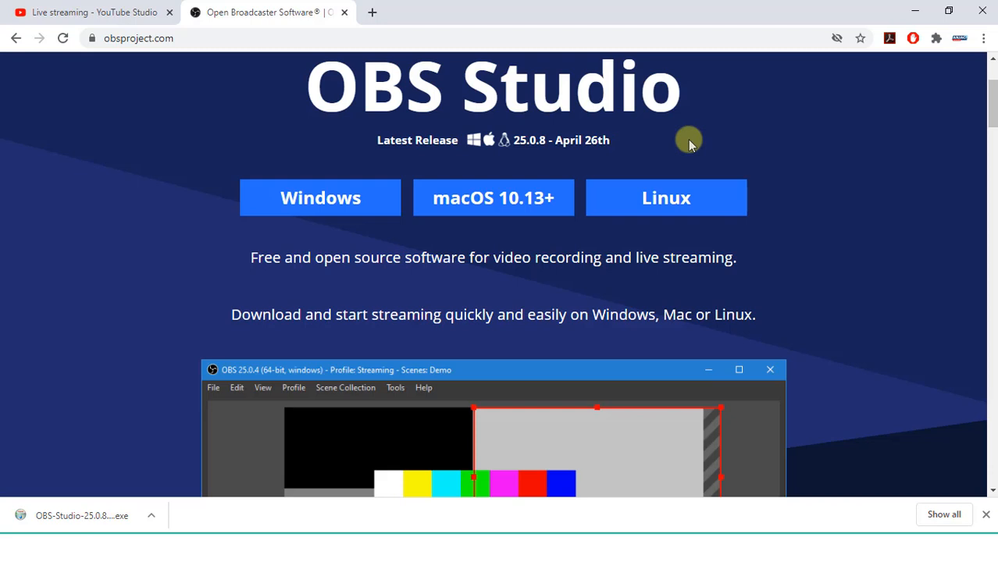
pyautogui.click(983, 41)
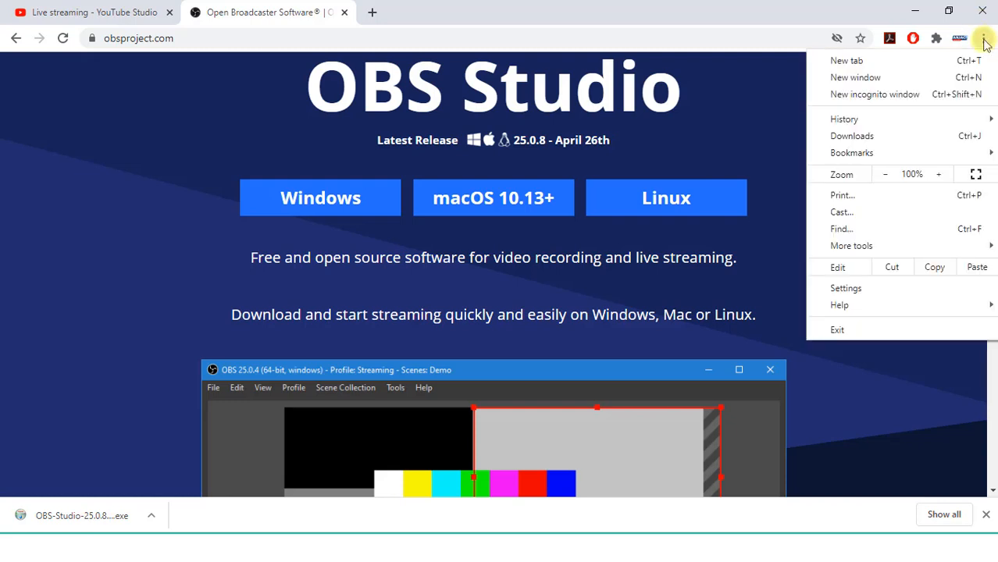
pyautogui.click(898, 287)
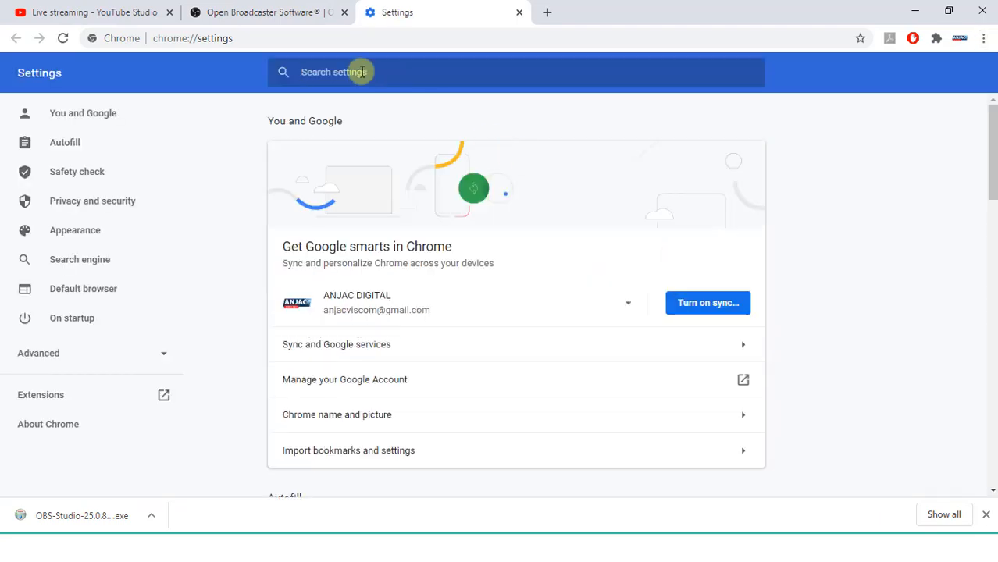
pyautogui.write('Hardware')
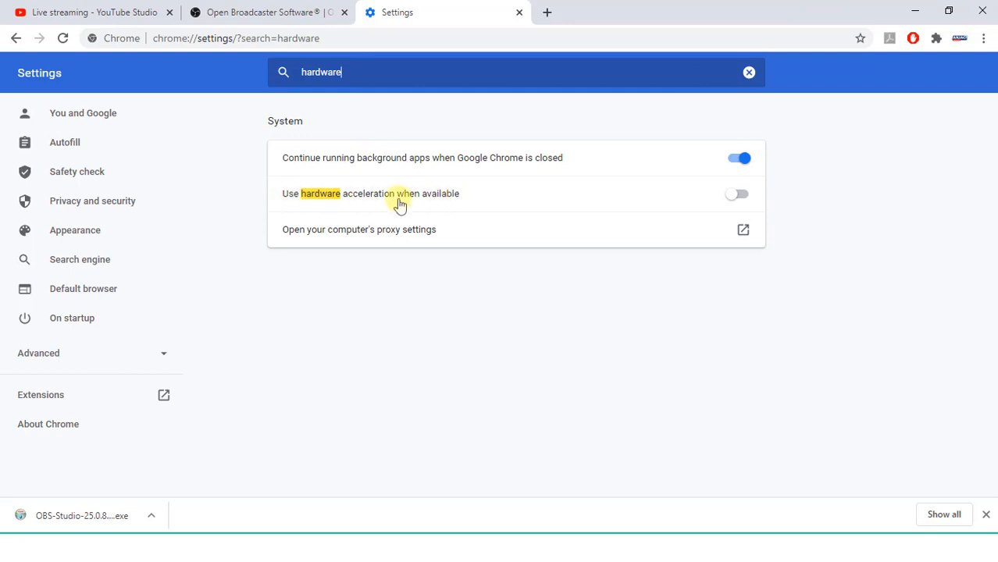
pyautogui.click(733, 199)
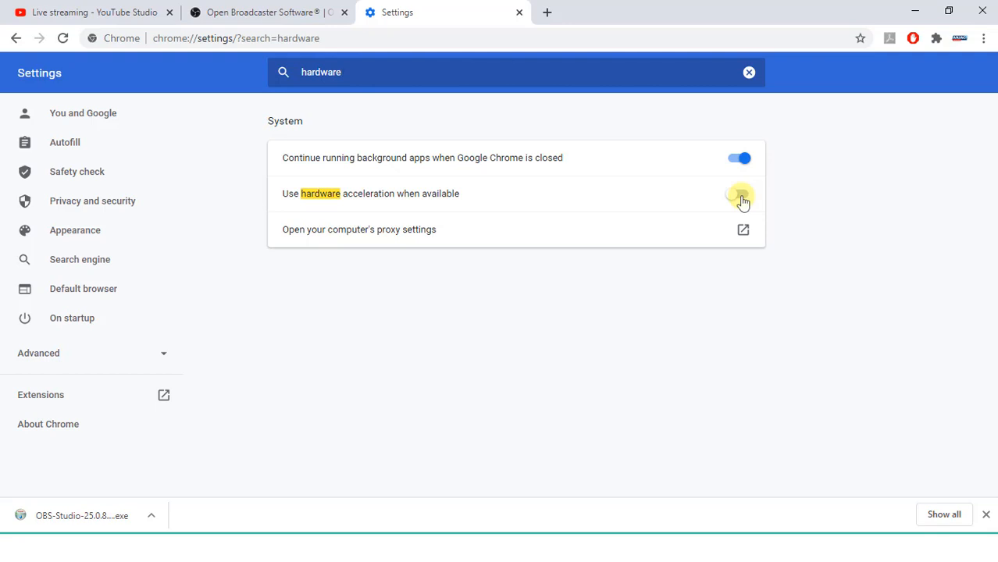
pyautogui.click(740, 196)
pyautogui.click(669, 198)
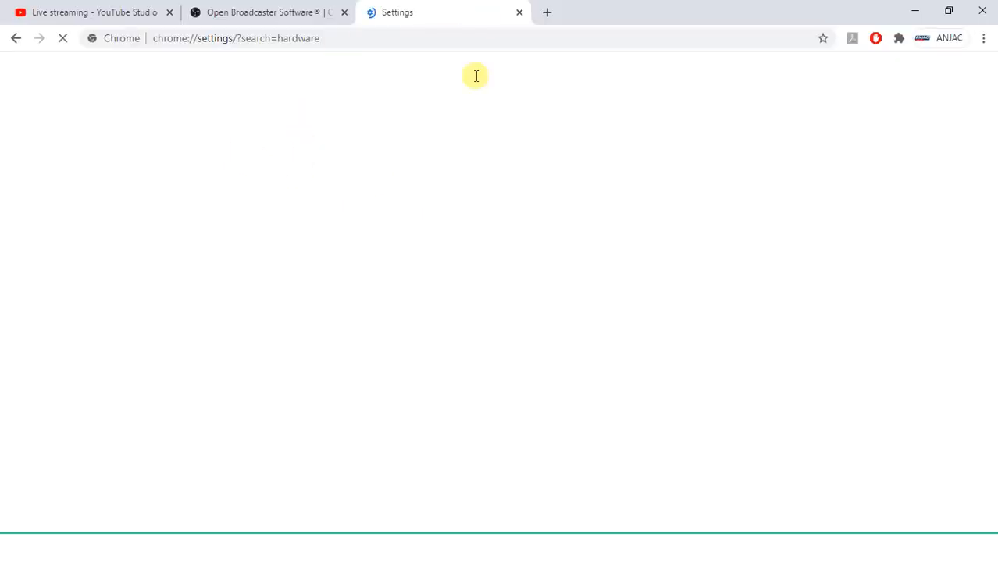
# Check the captured Chrome window in the OBS Studio preview, return to Chrome and close its settings page.
pyautogui.click(125, 548)
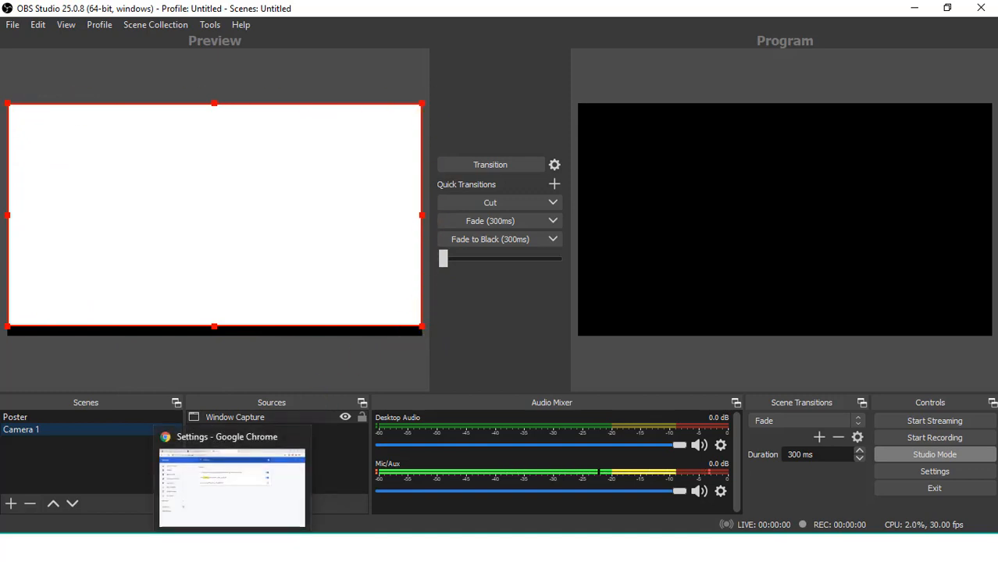
pyautogui.click(235, 548)
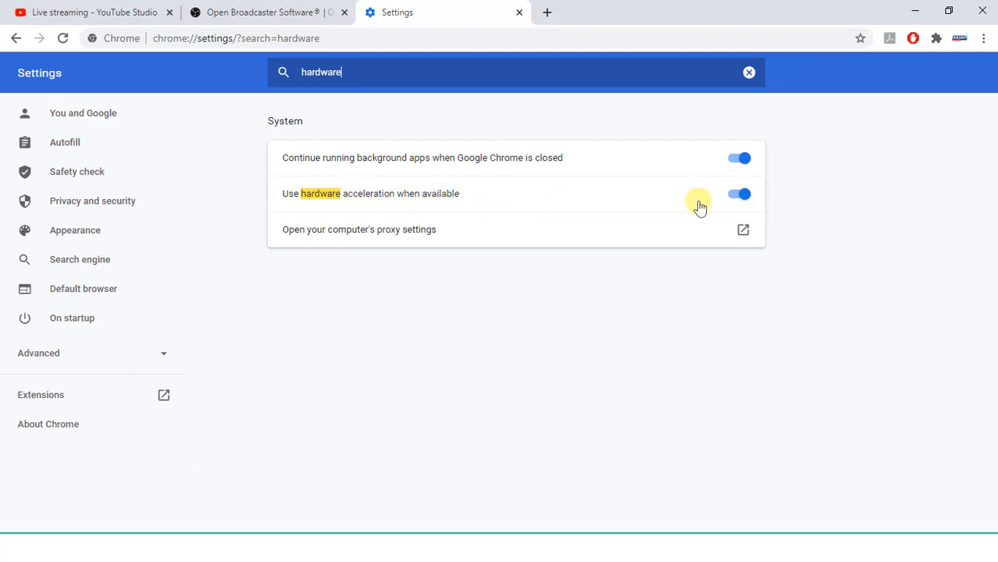
pyautogui.click(520, 12)
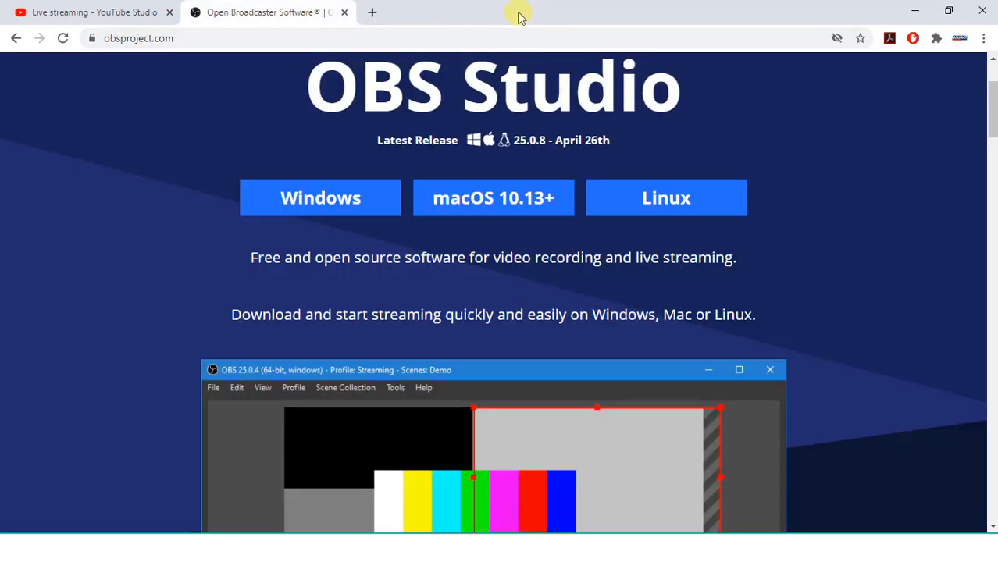
# Turn off "Use hardware acceleration when available" in Chrome's settings, relaunch the browser and close the settings page.
pyautogui.click(984, 41)
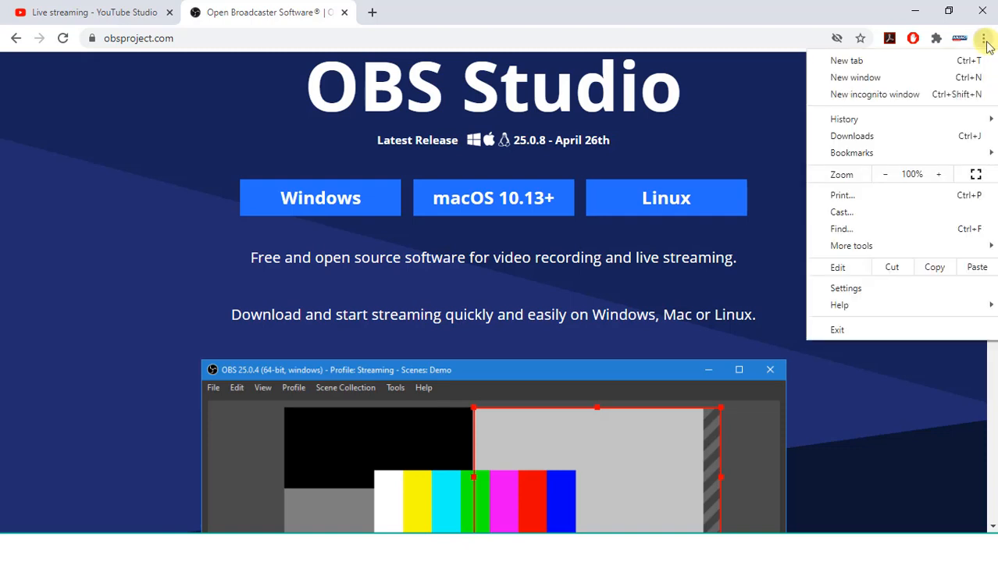
pyautogui.click(866, 288)
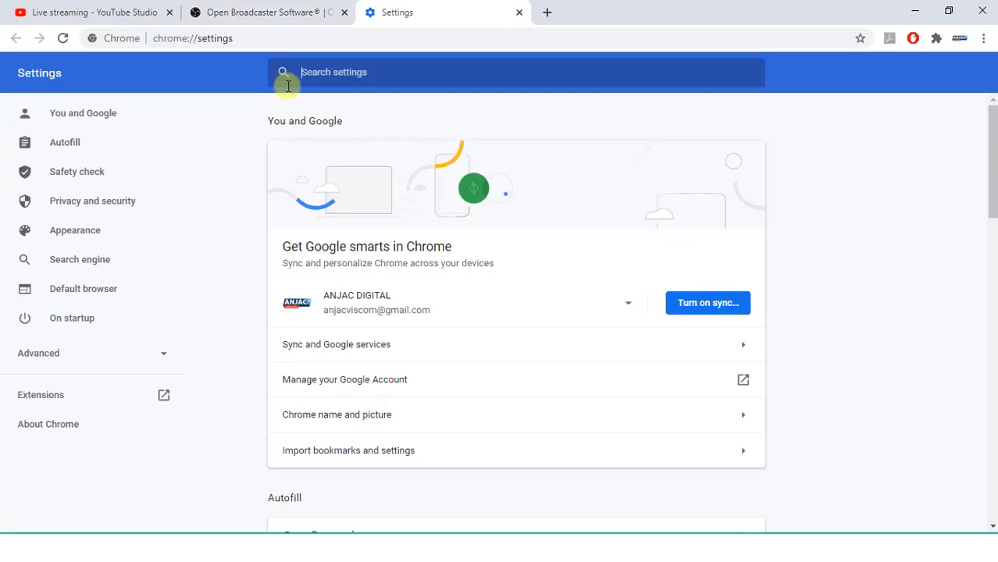
pyautogui.click(348, 68)
pyautogui.write('Hardware')
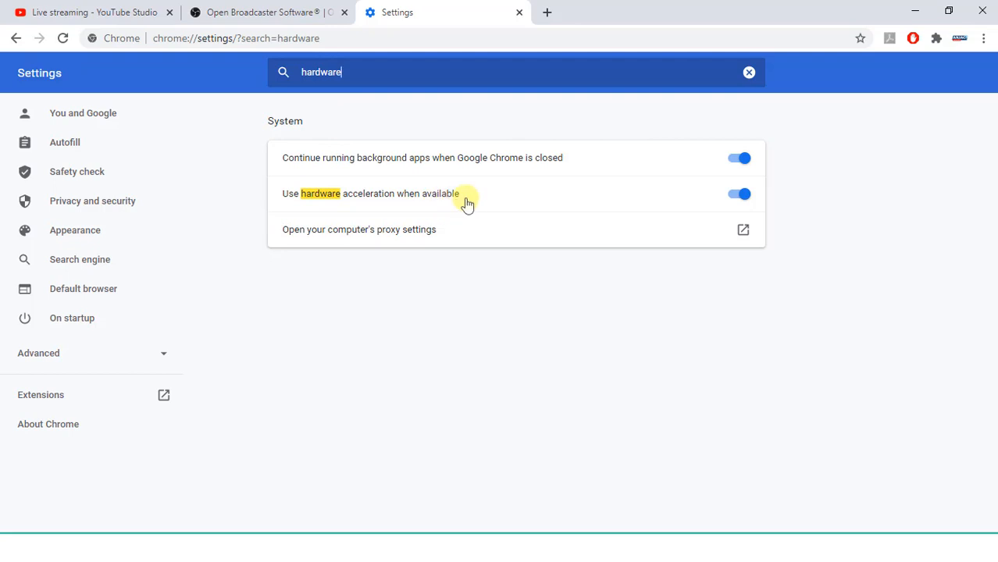
pyautogui.click(745, 200)
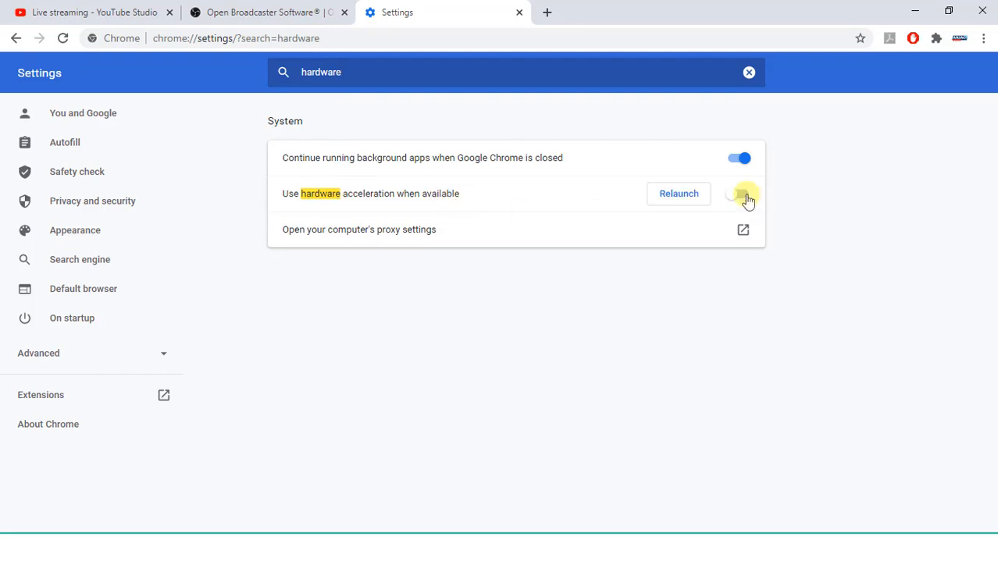
pyautogui.click(688, 197)
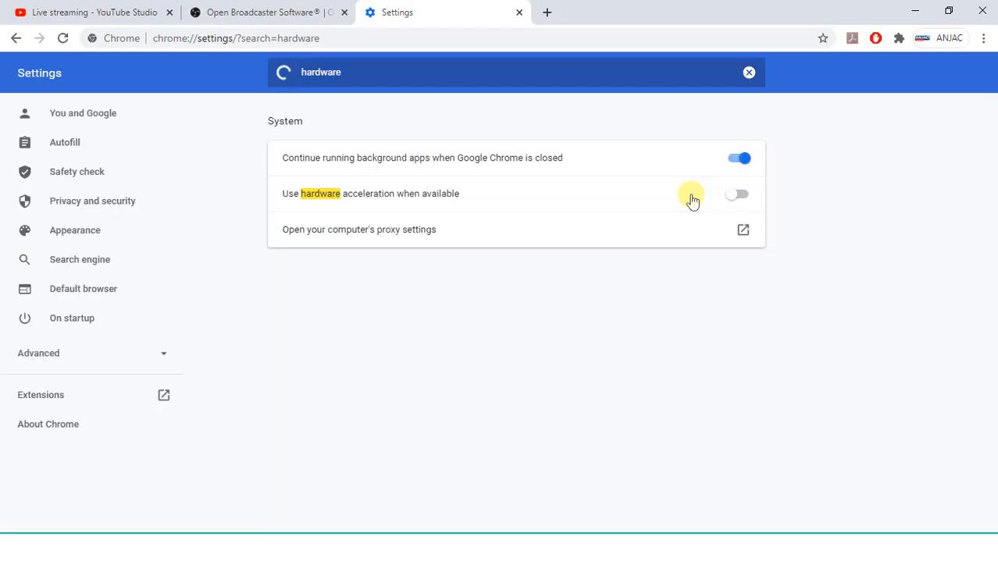
pyautogui.click(519, 12)
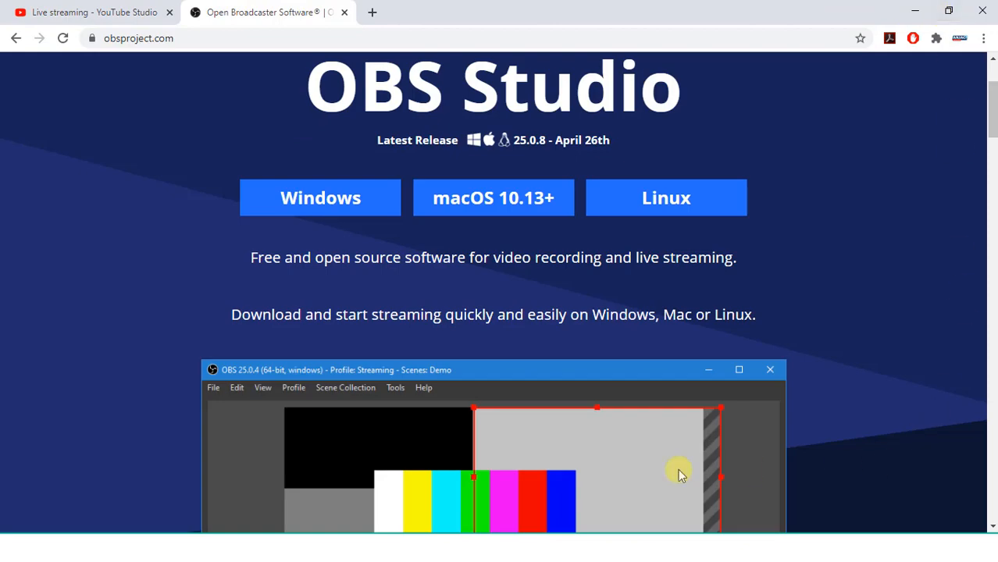
# Open anjaconline.org in a new Chrome tab and check the captured window in the OBS Studio preview.
pyautogui.click(203, 544)
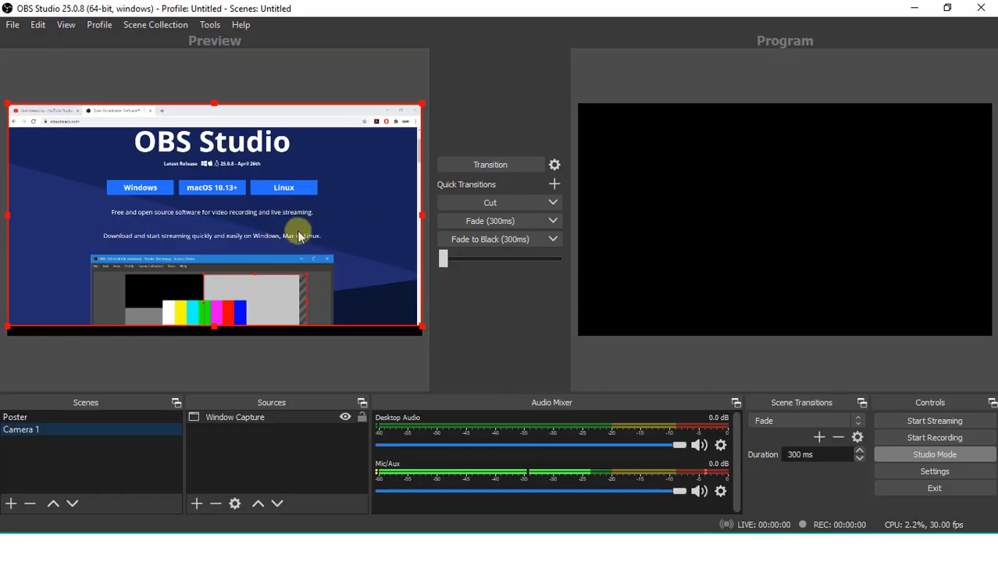
pyautogui.click(234, 546)
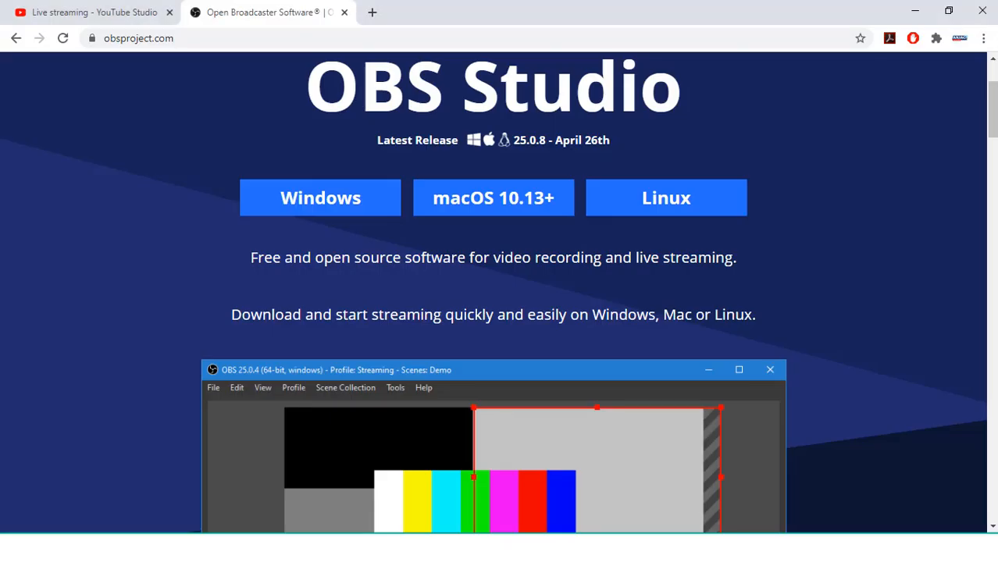
pyautogui.click(372, 13)
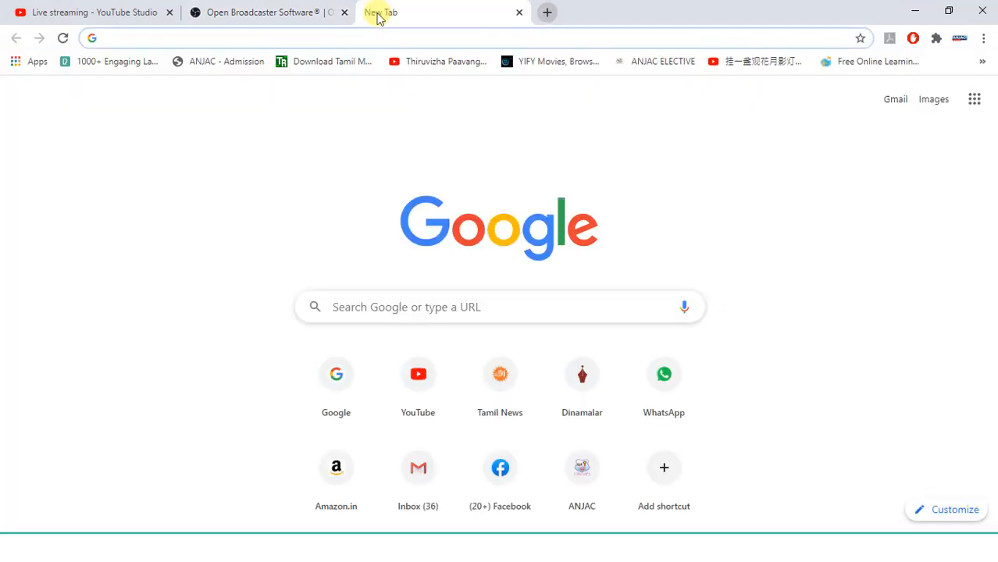
pyautogui.write('anj')
pyautogui.press('Return')
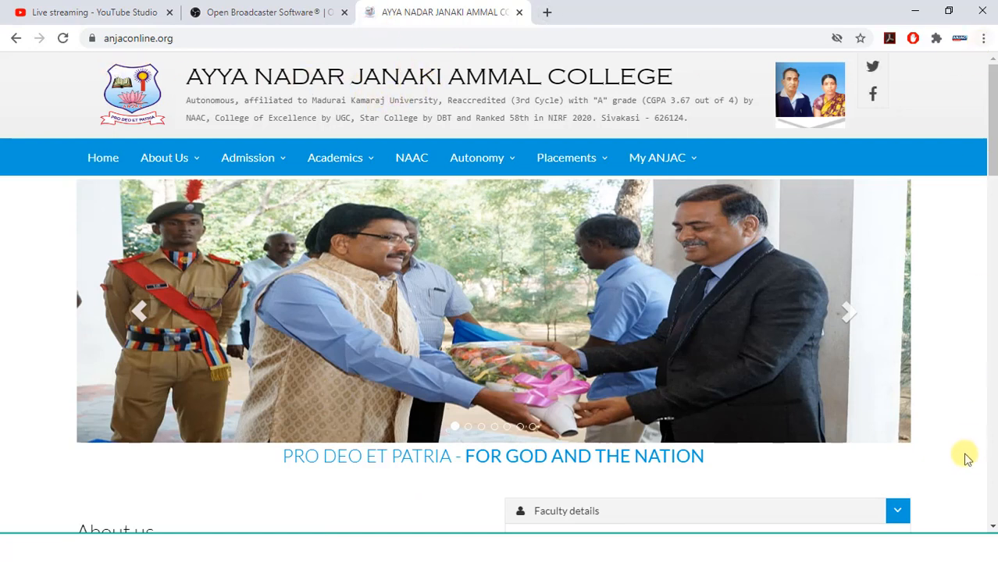
pyautogui.click(243, 548)
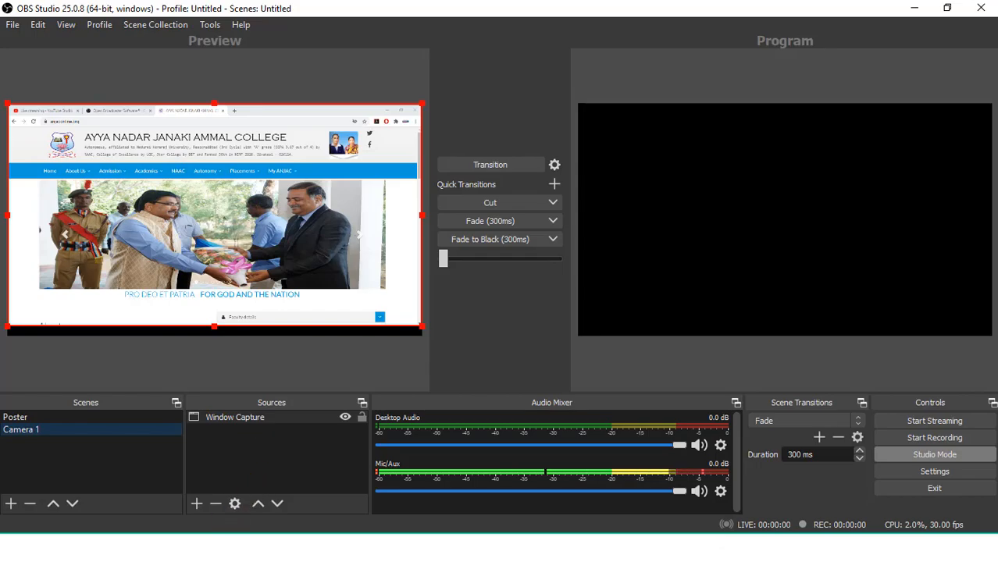
# Alternate between Chrome's open pages and OBS Studio to examine how the window capture follows the browser.
pyautogui.click(234, 546)
pyautogui.click(287, 6)
pyautogui.click(425, 12)
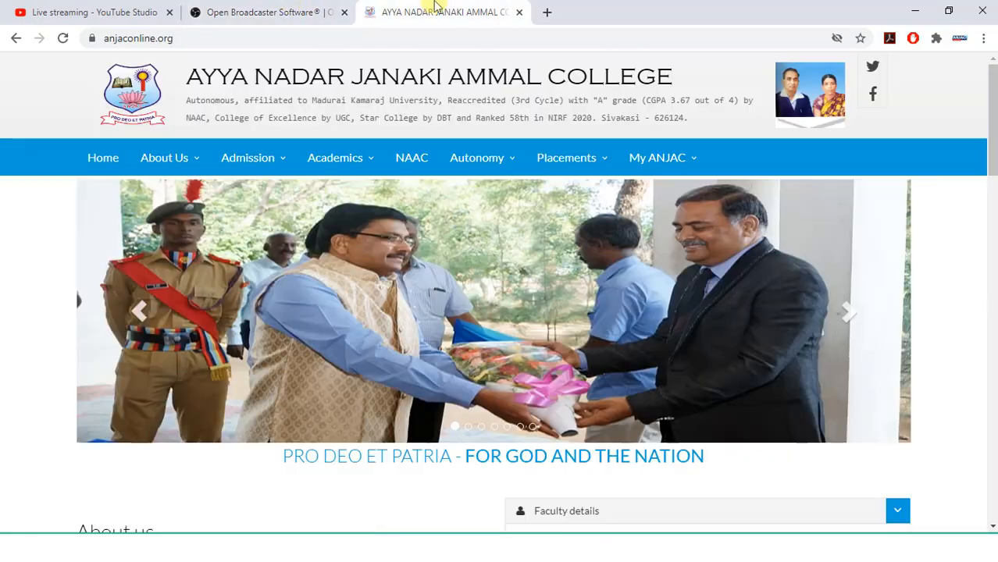
pyautogui.click(274, 10)
pyautogui.click(433, 12)
pyautogui.click(197, 542)
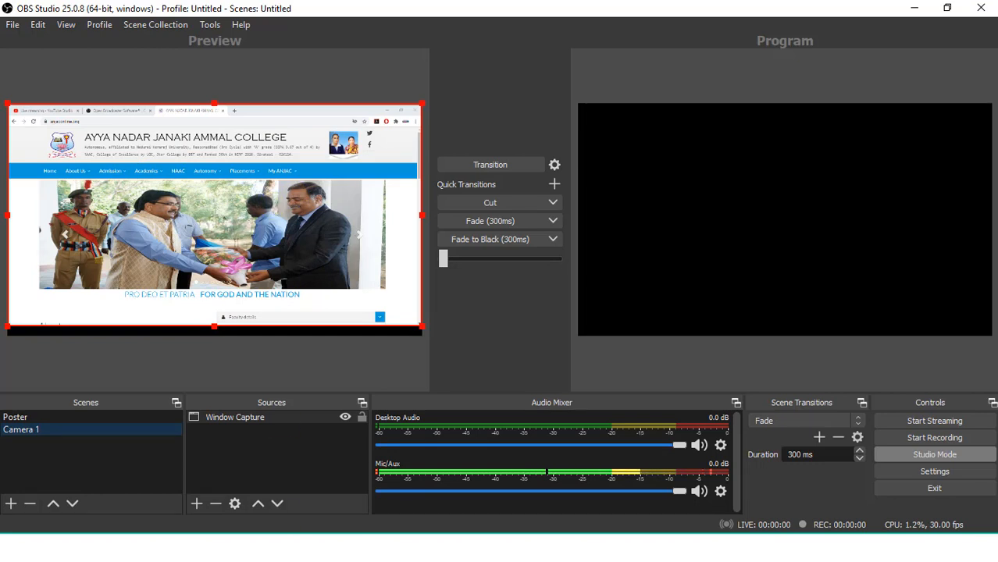
pyautogui.hotkey('alt', 'Tab')
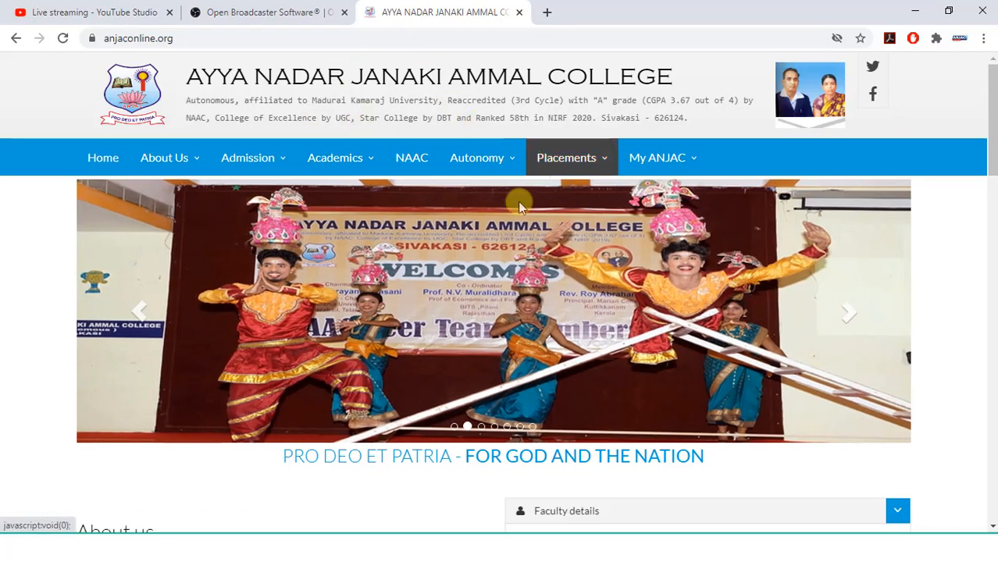
pyautogui.hotkey('alt', 'Tab')
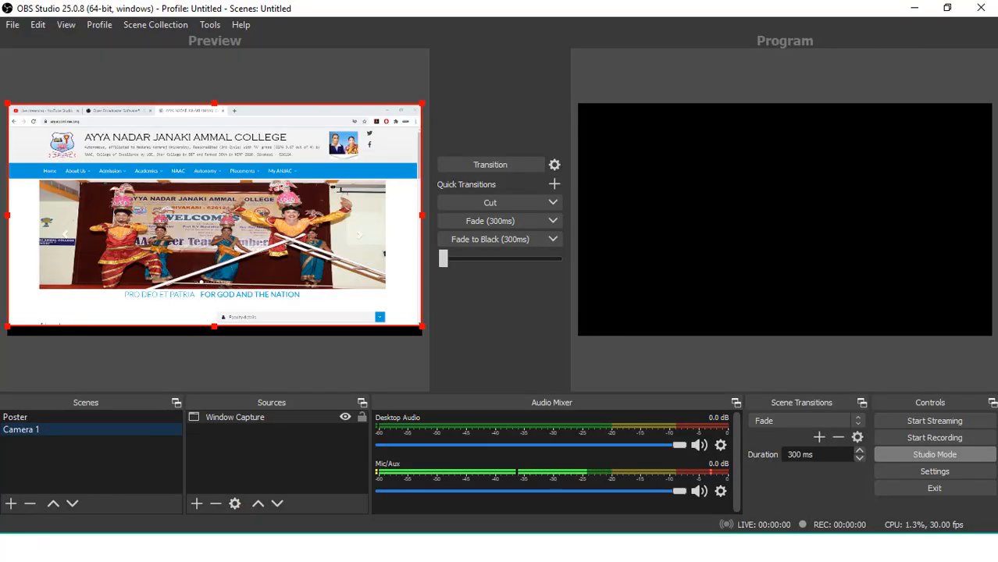
pyautogui.hotkey('alt', 'Tab')
pyautogui.click(325, 37)
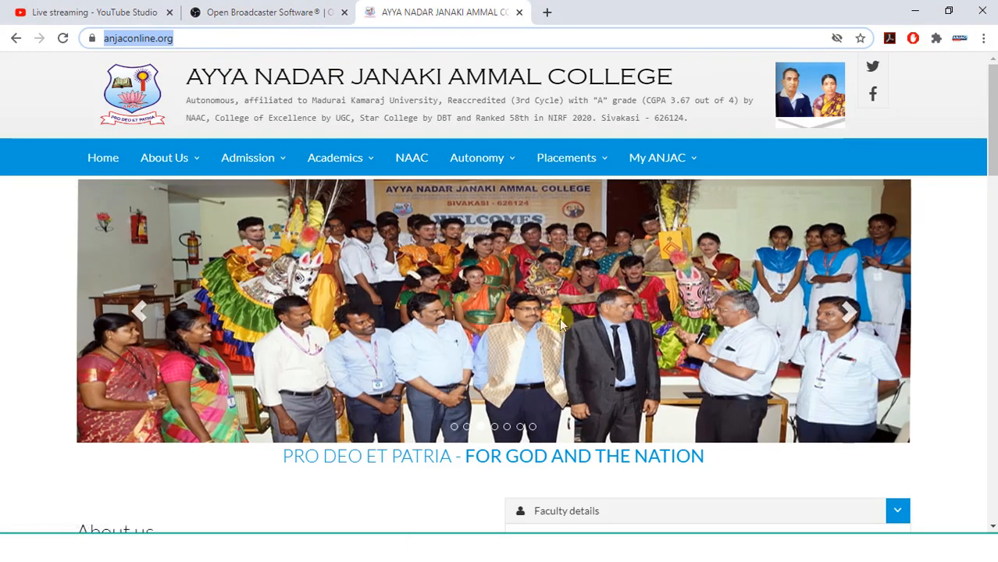
# Return to OBS Studio and send the Camera 1 scene to the program output with the Fade (300ms) quick transition.
pyautogui.hotkey('alt', 'Tab')
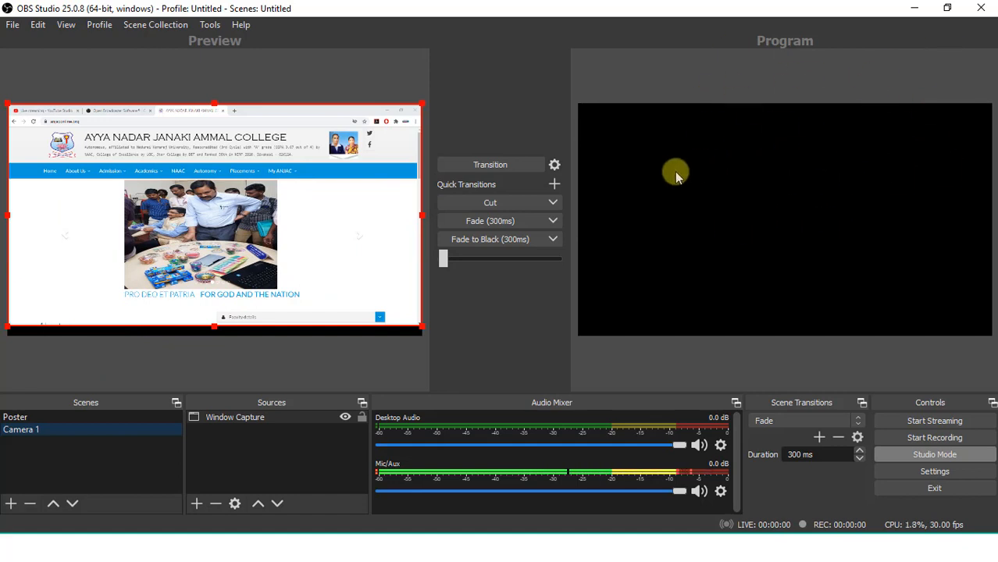
pyautogui.click(487, 223)
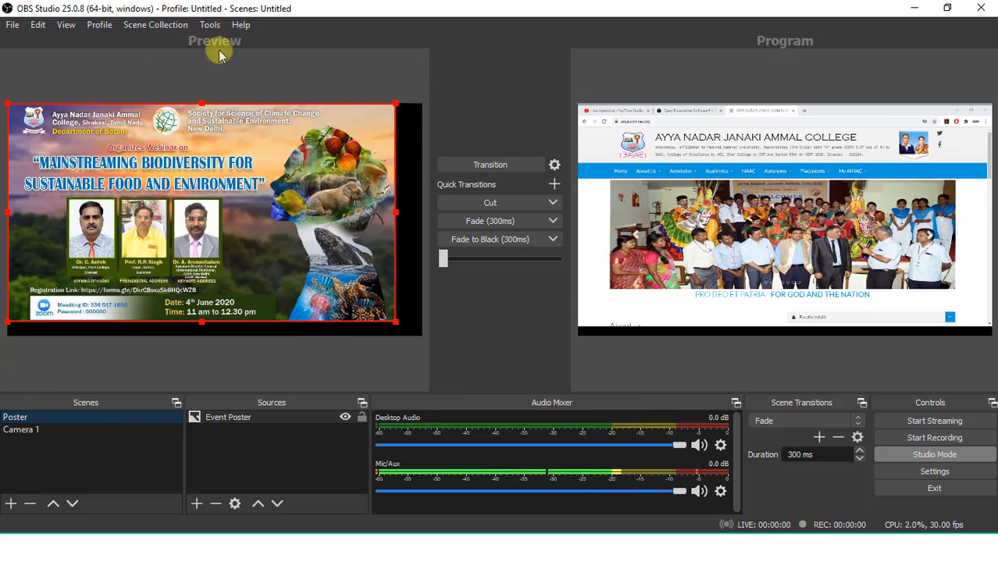
# Alternate between the Camera 1 and Poster scenes, and send Poster to the program output with the Fade (300ms) quick transition.
pyautogui.click(20, 429)
pyautogui.click(15, 418)
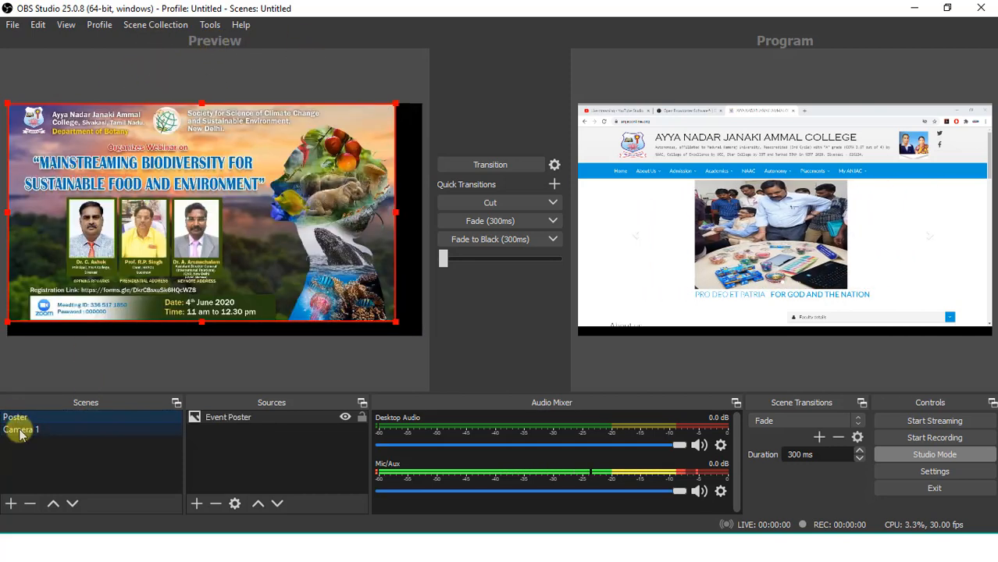
pyautogui.click(29, 430)
pyautogui.click(20, 417)
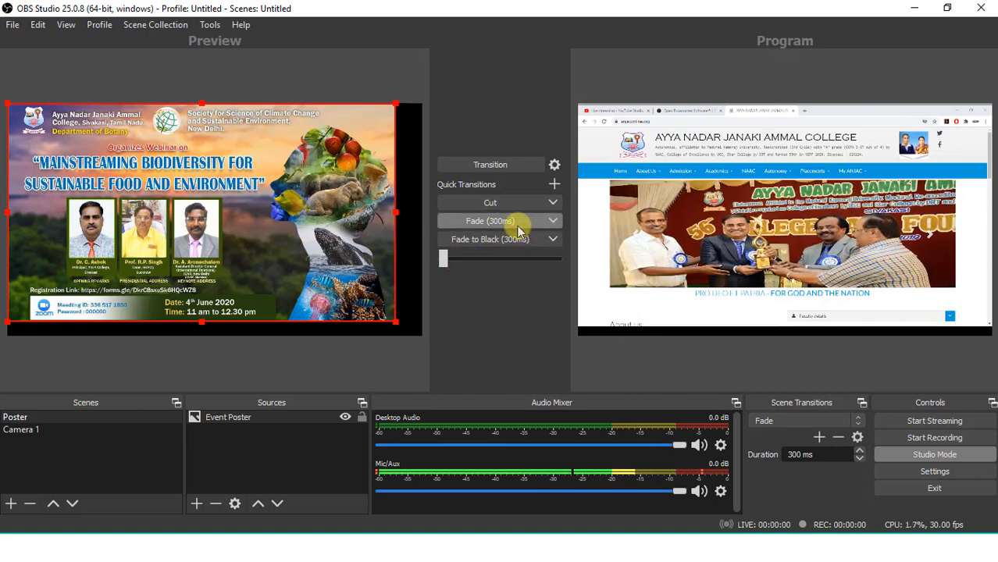
pyautogui.click(487, 221)
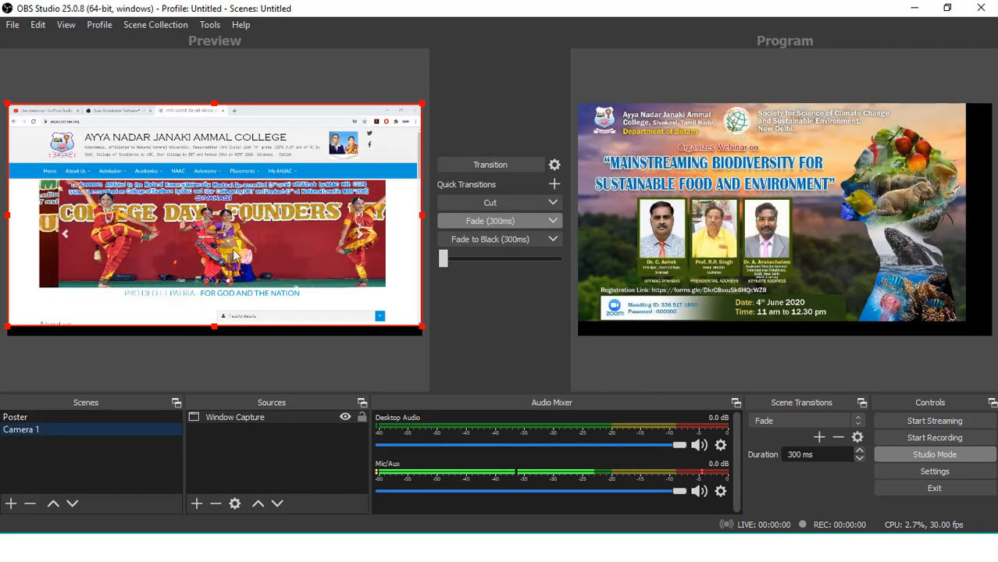
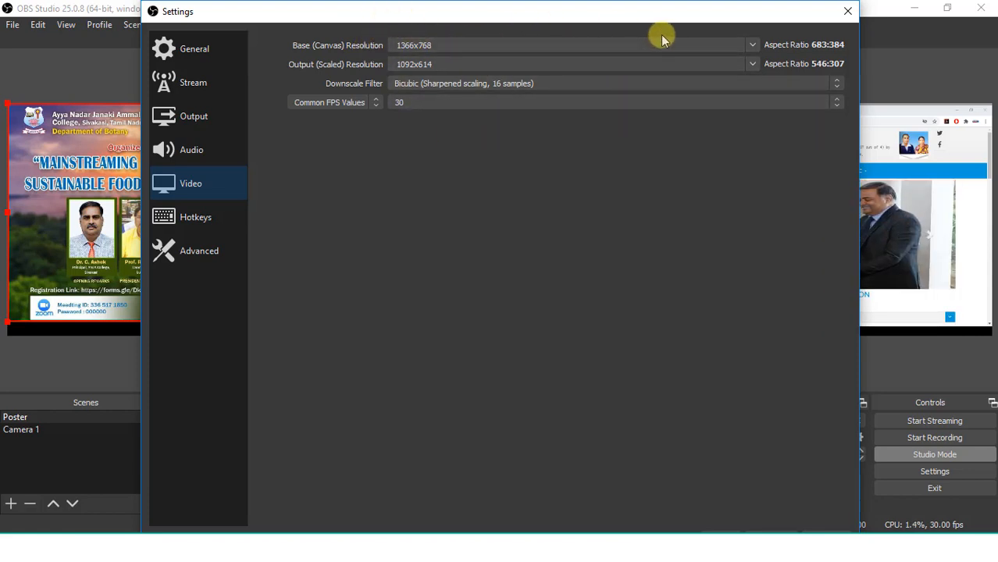
# Set both the base (canvas) resolution and the output (scaled) resolution to 1280x720 in the video settings.
pyautogui.click(751, 45)
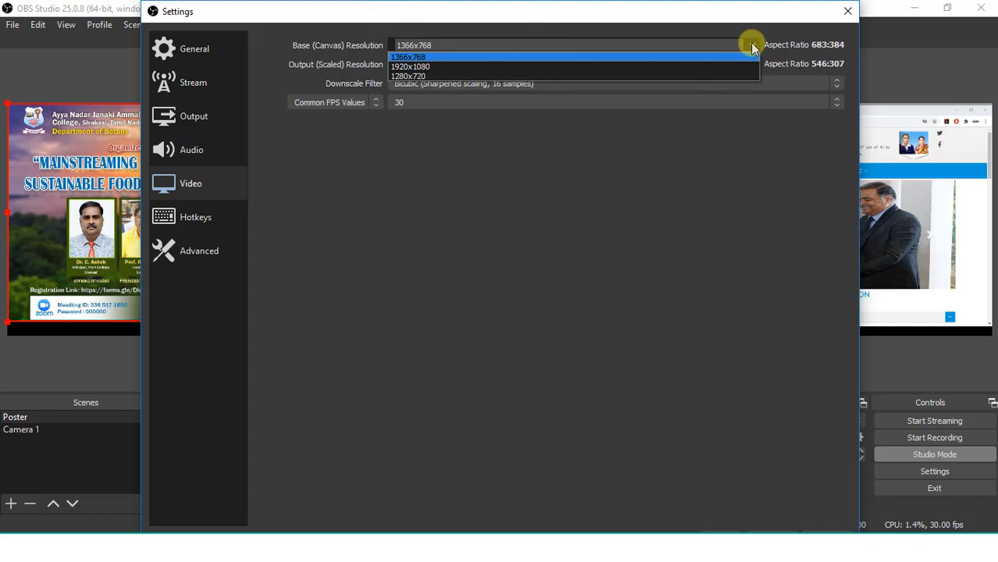
pyautogui.click(723, 76)
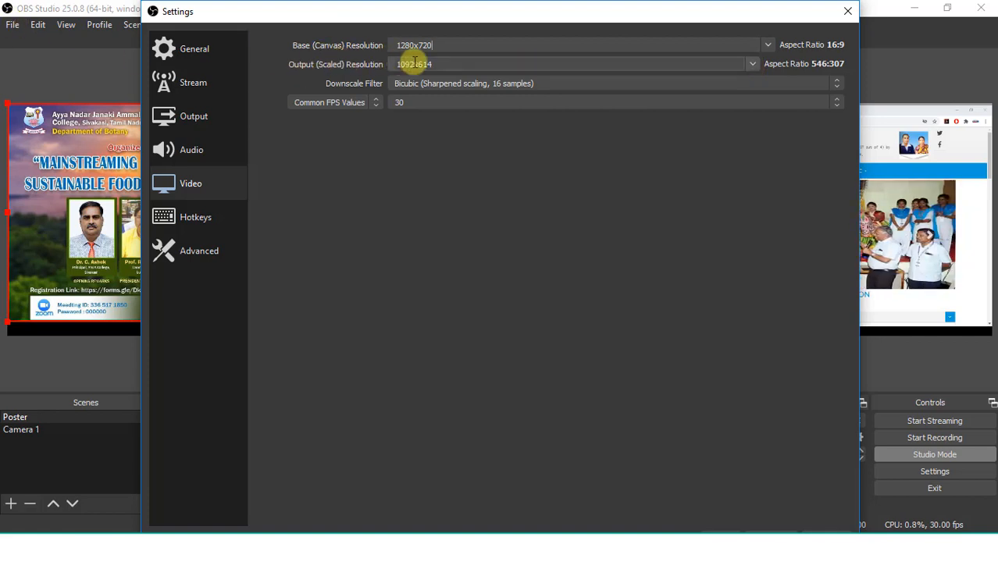
pyautogui.click(751, 65)
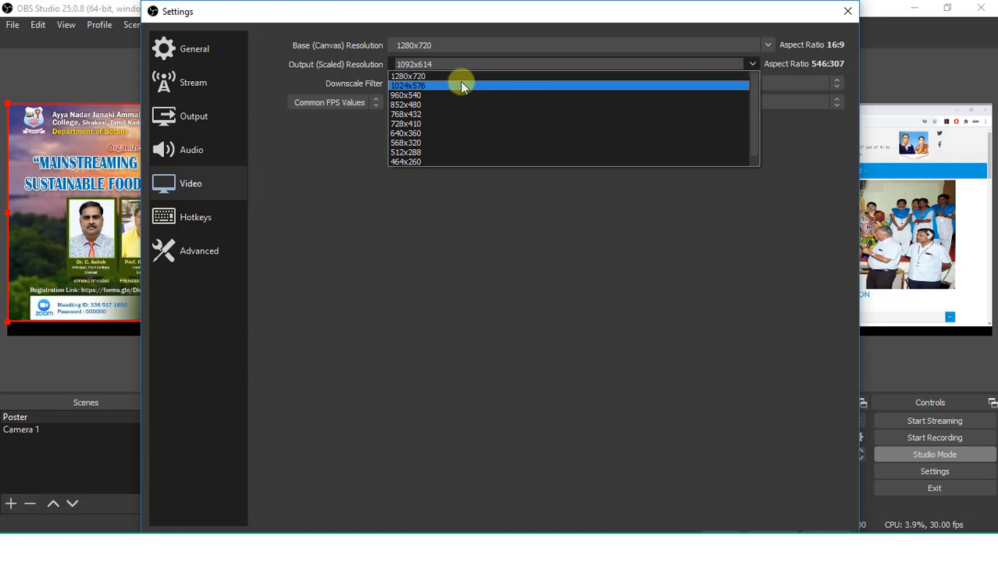
pyautogui.click(441, 75)
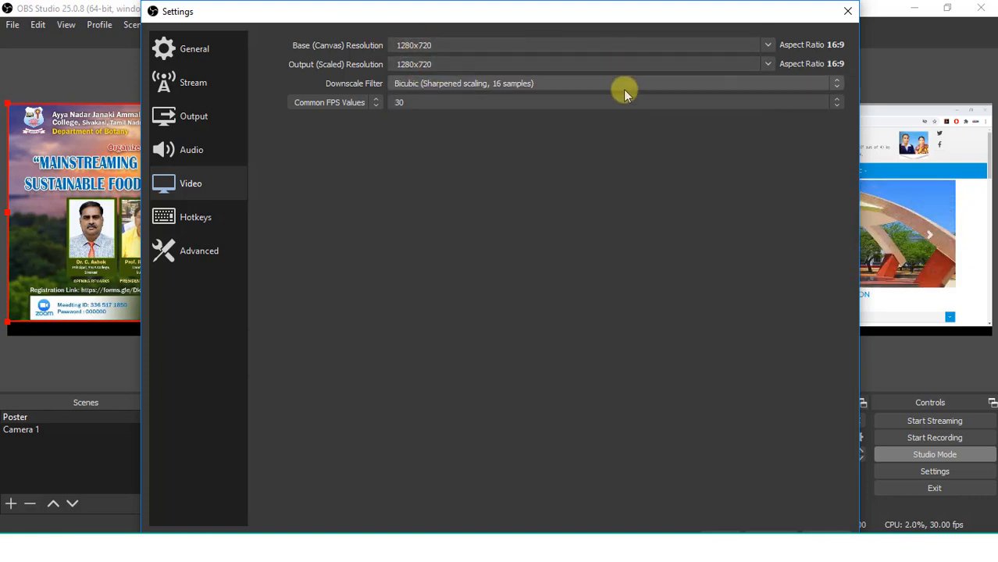
pyautogui.click(768, 65)
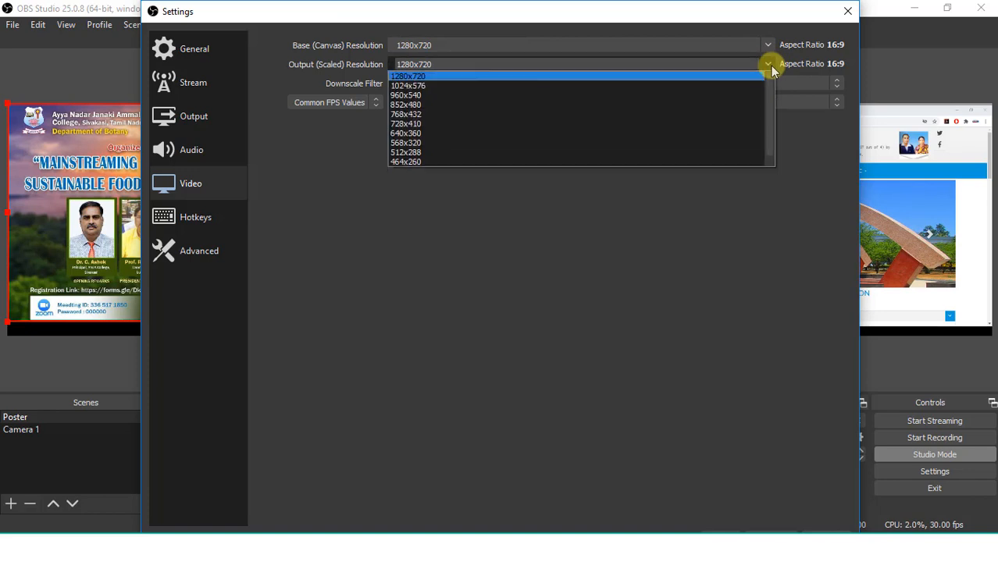
pyautogui.click(406, 77)
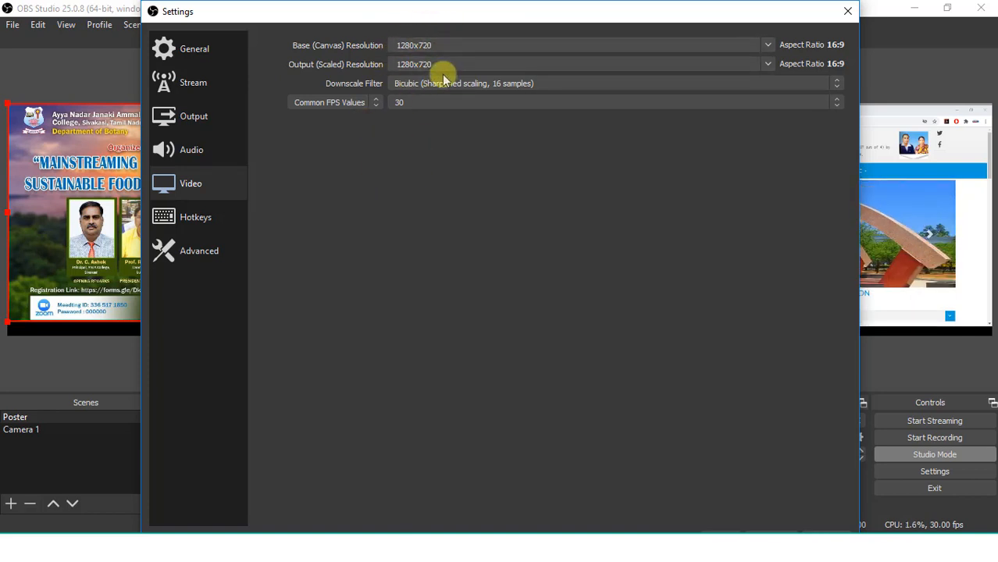
# Choose YouTube / YouTube Gaming as the streaming service in the stream settings.
pyautogui.click(195, 88)
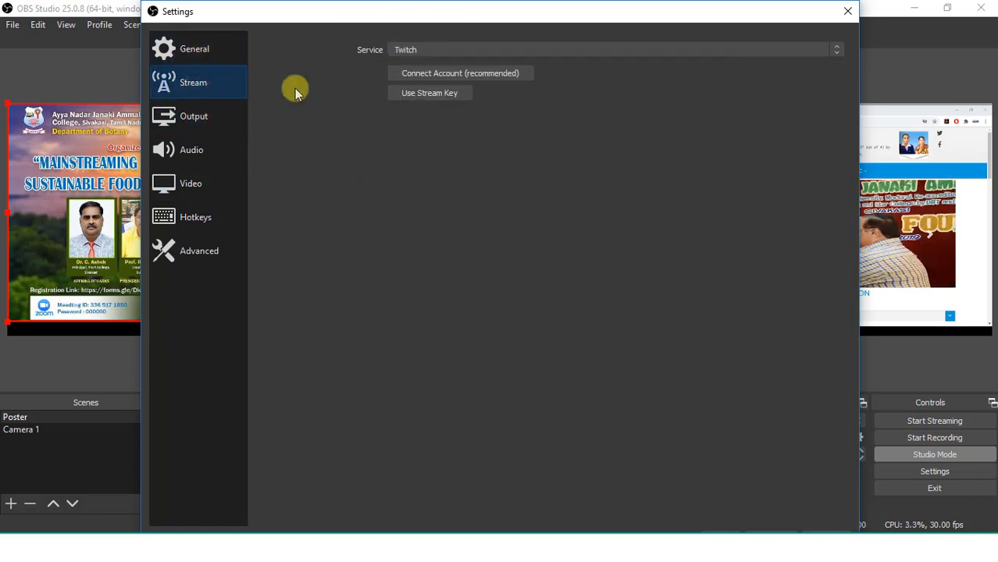
pyautogui.click(441, 49)
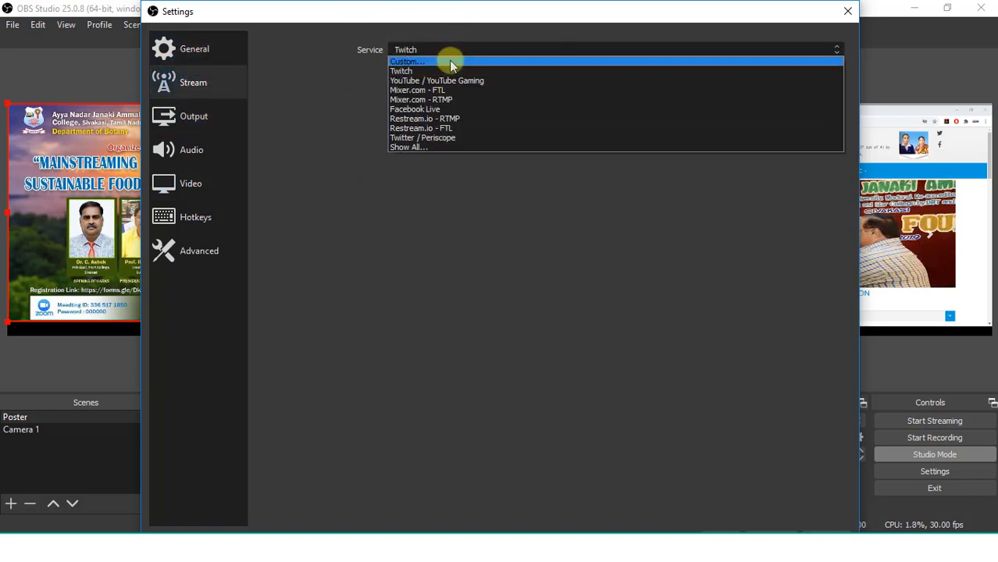
pyautogui.click(465, 80)
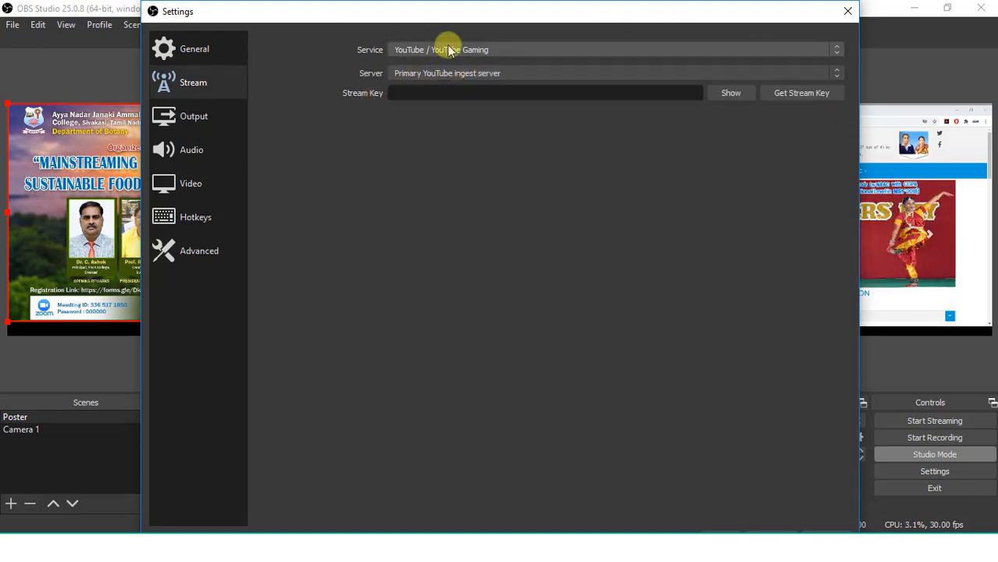
# Copy the stream key from the YouTube Studio live streaming page in Chrome and paste it into OBS Studio's Stream Key field.
pyautogui.click(395, 92)
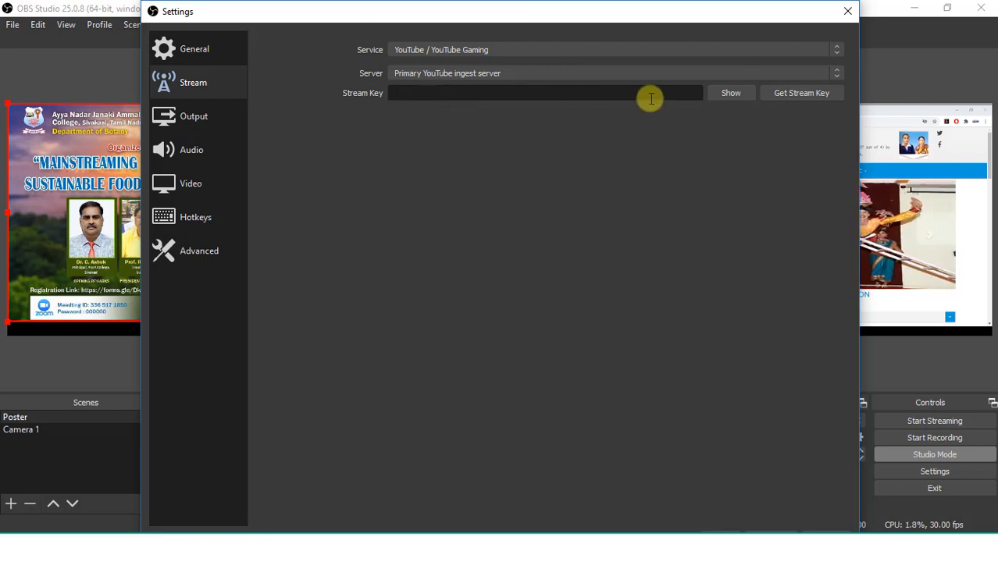
pyautogui.hotkey('alt', 'Tab')
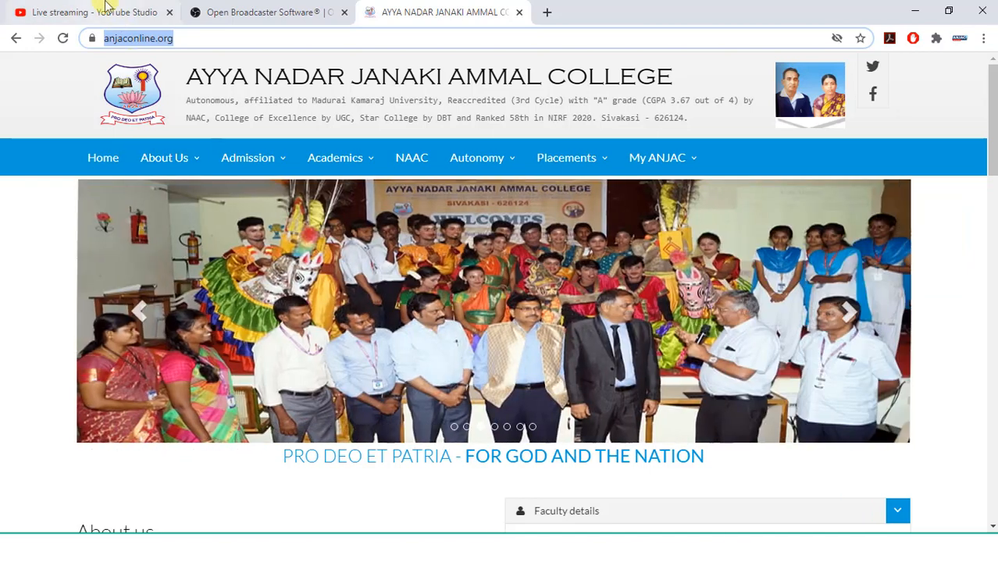
pyautogui.click(113, 8)
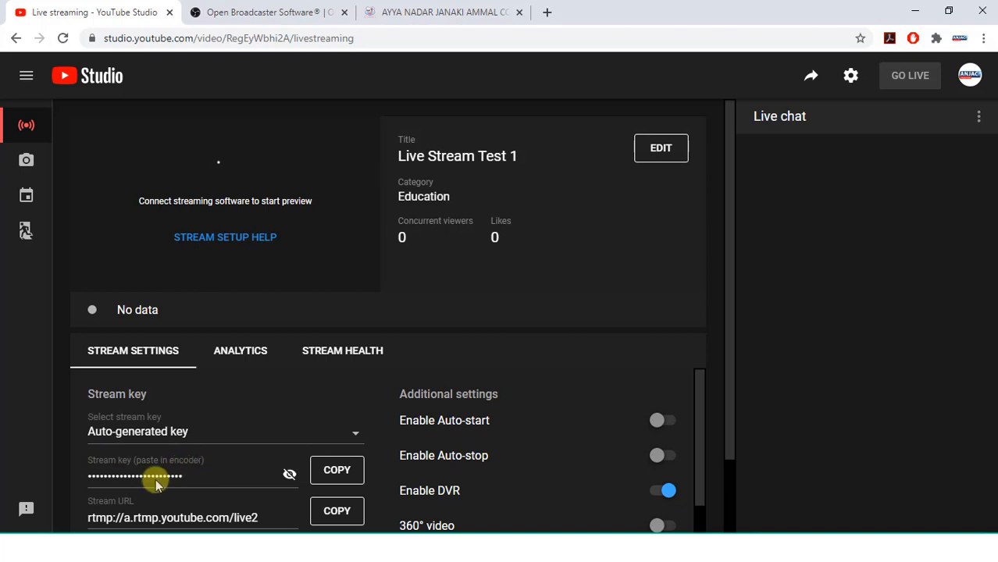
pyautogui.click(331, 478)
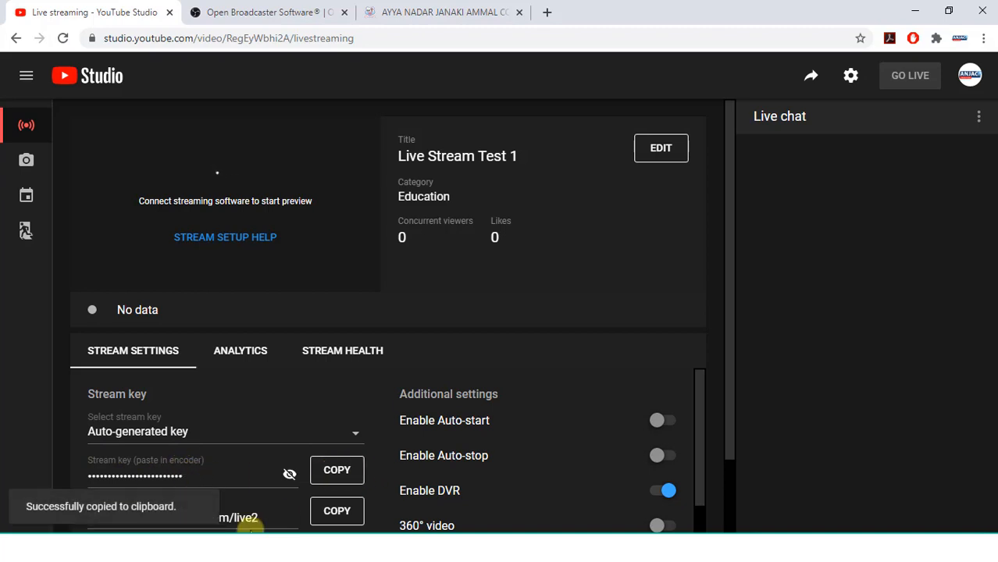
pyautogui.click(195, 548)
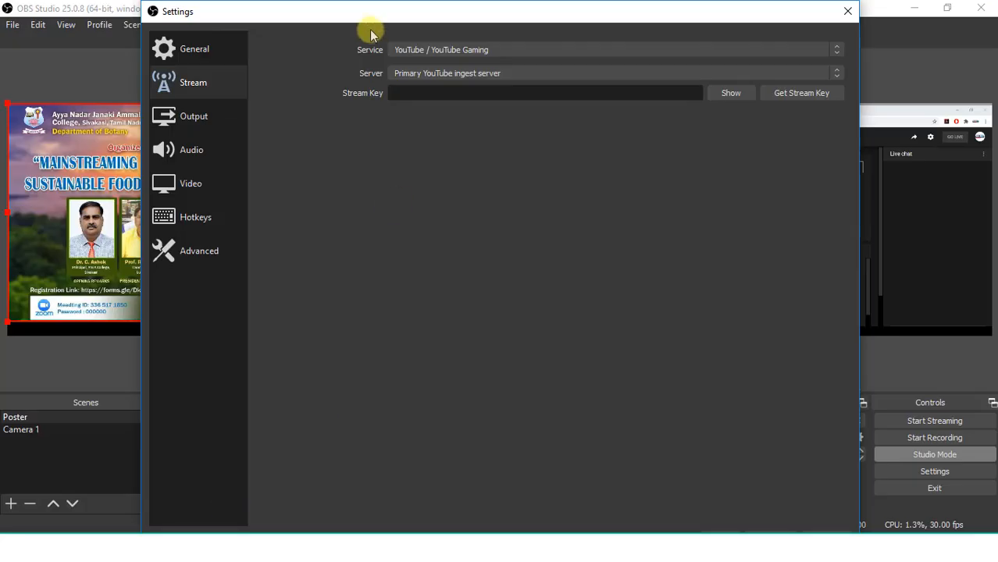
pyautogui.rightClick(395, 95)
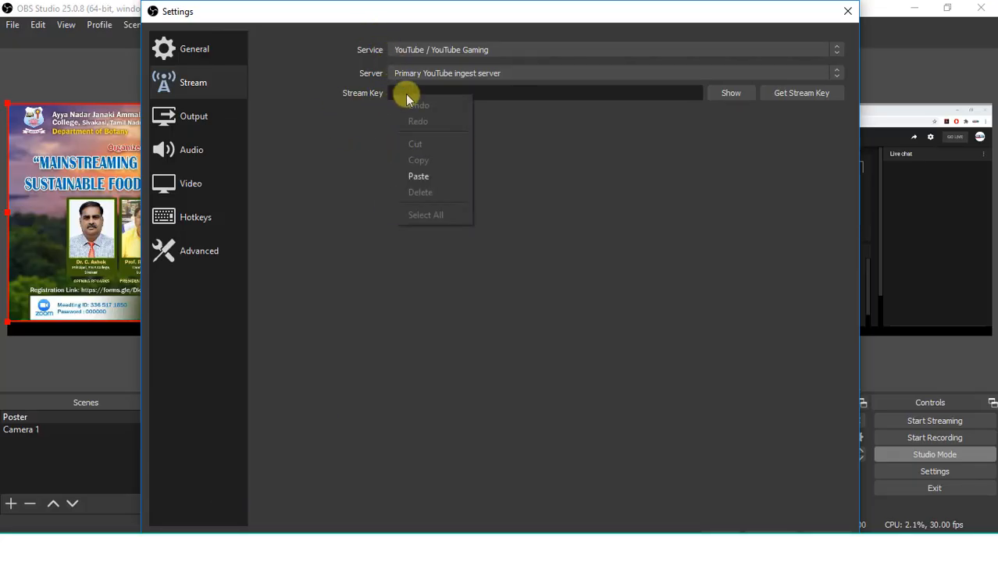
pyautogui.click(414, 177)
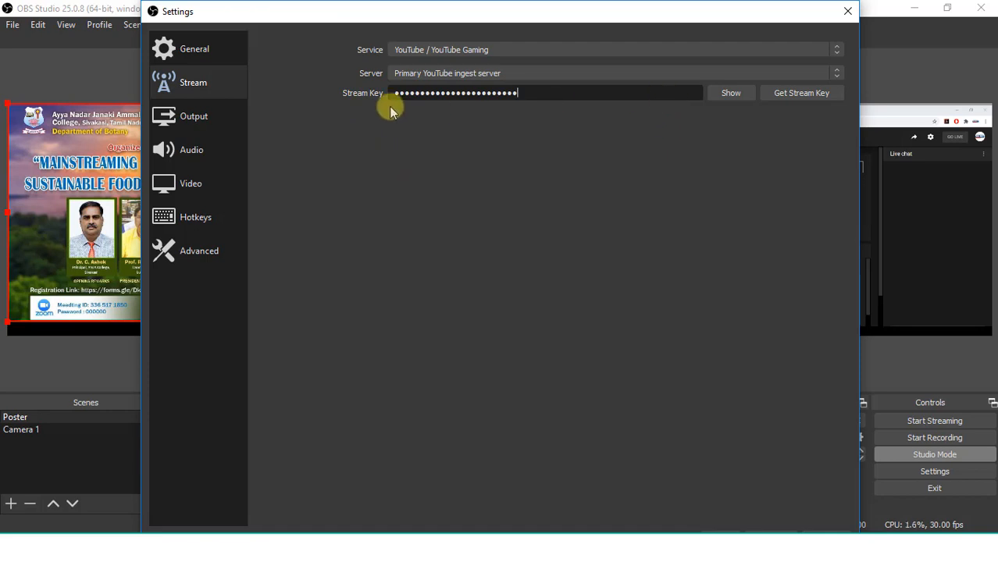
# Check the stream key in OBS Studio against the one revealed in YouTube Studio, and hide the key again.
pyautogui.click(732, 98)
pyautogui.hotkey('alt', 'Tab')
pyautogui.click(288, 473)
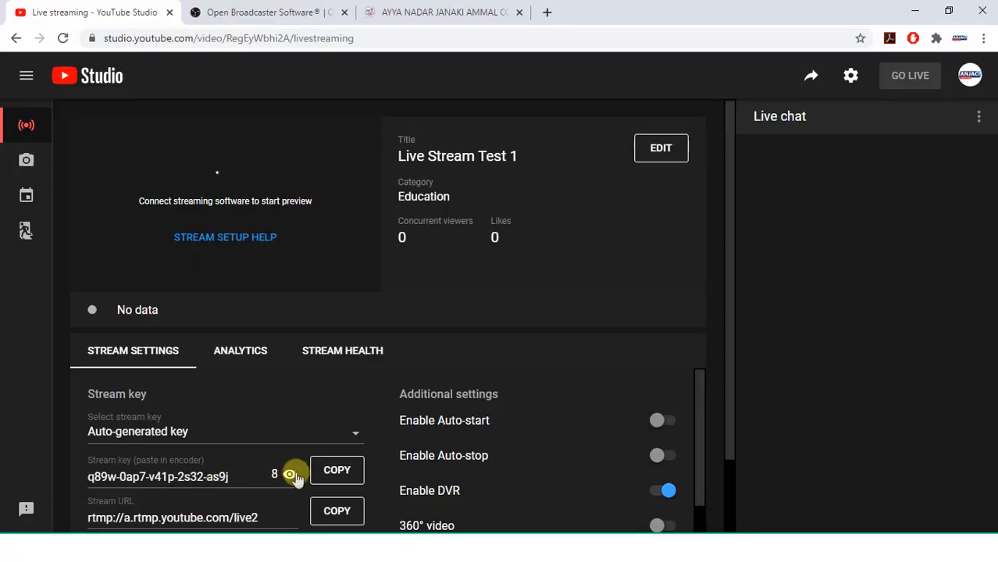
pyautogui.click(291, 473)
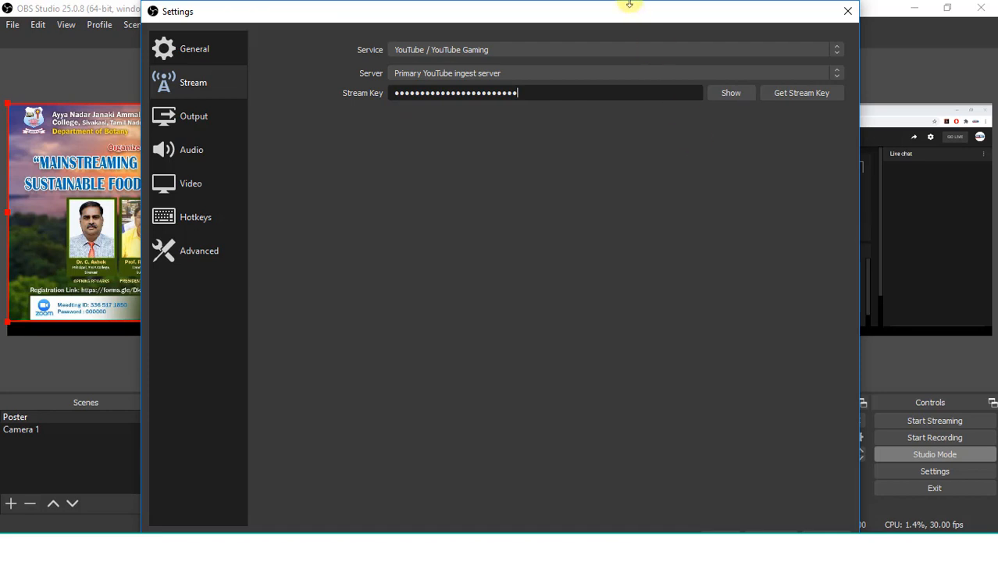
# Move the Settings window so its lower edge is reachable, apply the changed stream and video settings, and close it.
pyautogui.moveTo(629, 4); pyautogui.dragTo(609, 44)
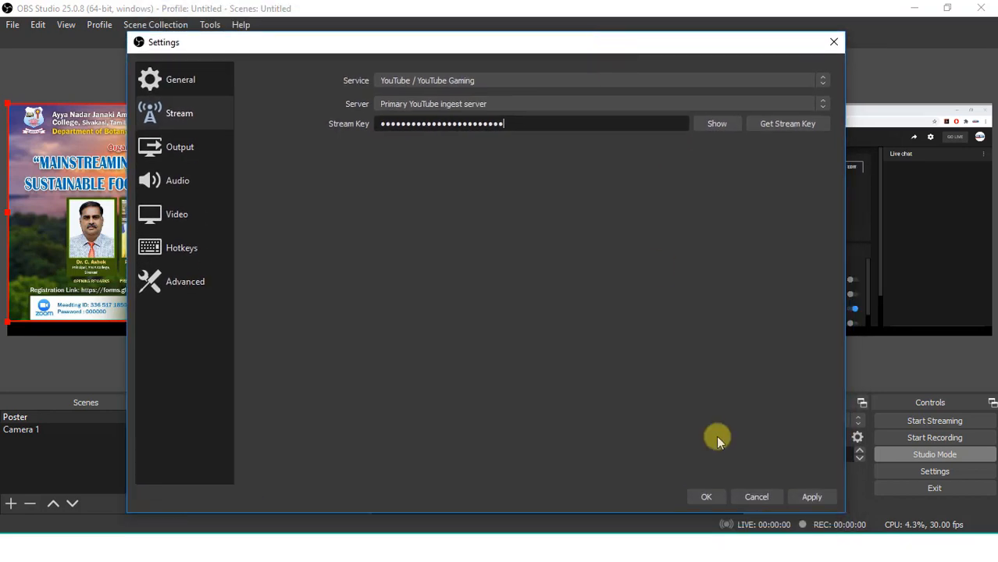
pyautogui.click(806, 498)
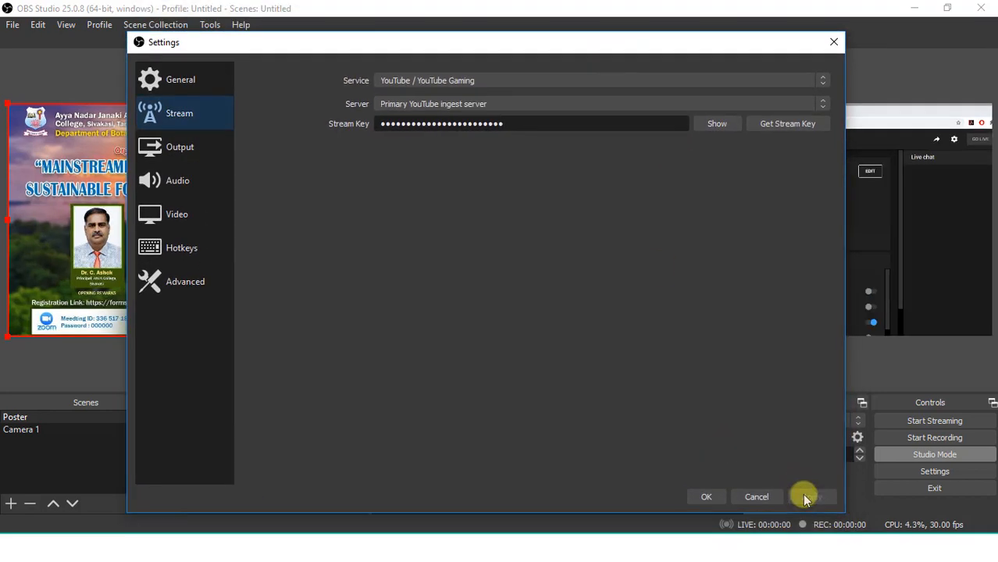
pyautogui.click(706, 497)
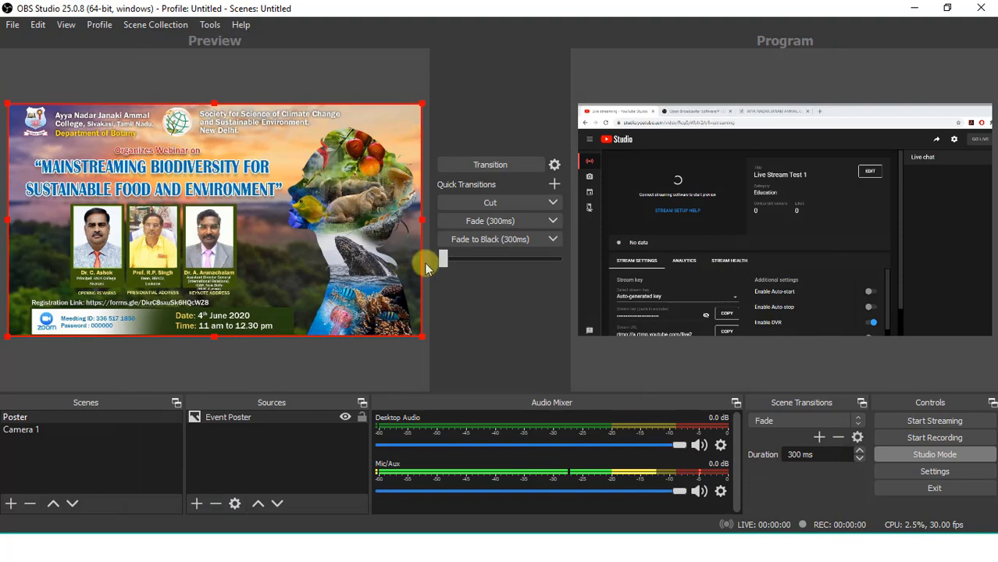
# Resize and reposition the window capture in the Camera 1 scene so the whole browser window fits the canvas width.
pyautogui.click(35, 430)
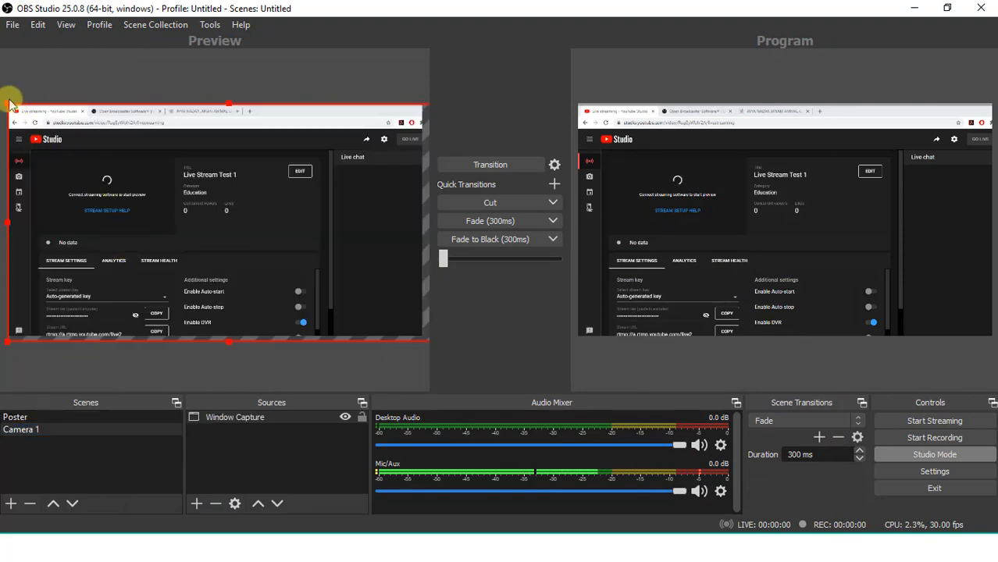
pyautogui.moveTo(9, 102); pyautogui.dragTo(131, 158)
pyautogui.moveTo(189, 225); pyautogui.dragTo(127, 179)
pyautogui.moveTo(374, 298); pyautogui.dragTo(412, 334)
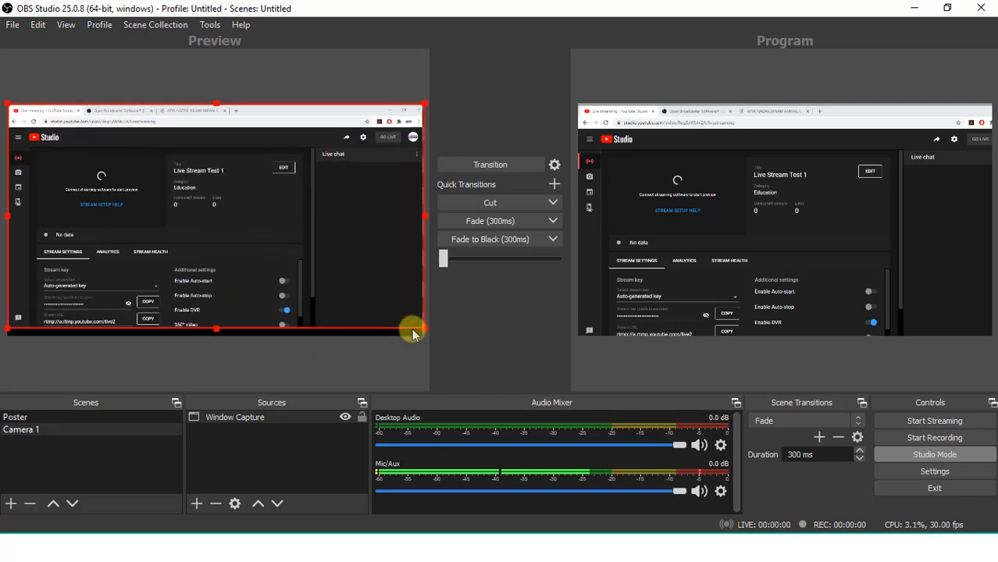
# Compare the Poster and Camera 1 scenes in the preview, and leave Poster selected.
pyautogui.click(44, 418)
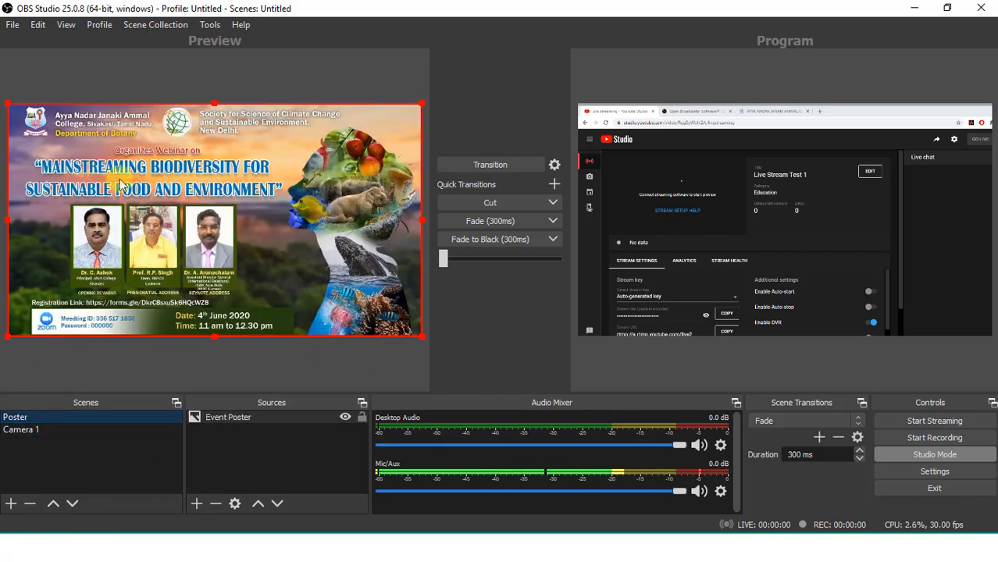
pyautogui.click(23, 430)
pyautogui.click(17, 419)
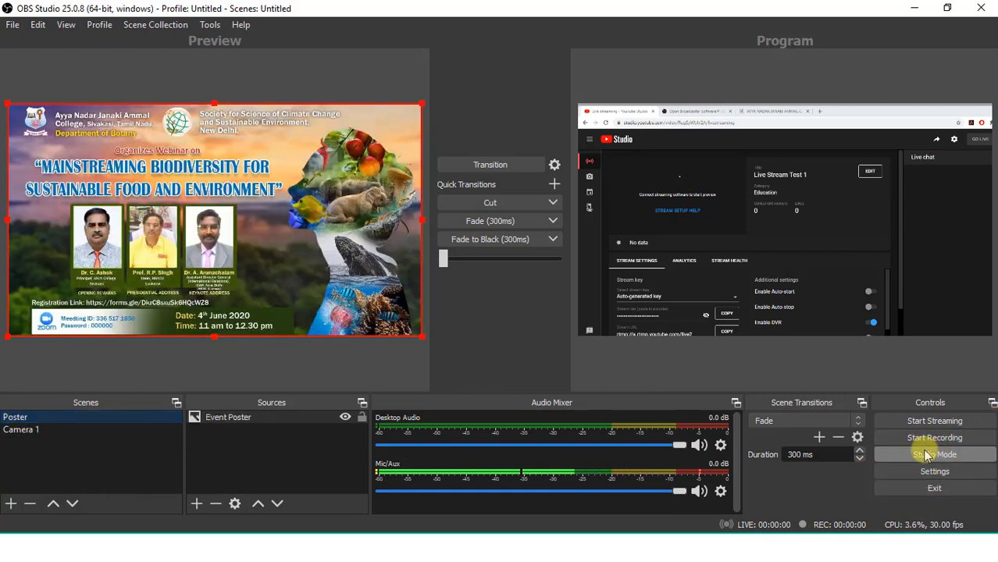
# Show the anjaconline.org page in Chrome, advance its image slideshow, and check the captured page in OBS Studio's program output.
pyautogui.click(224, 548)
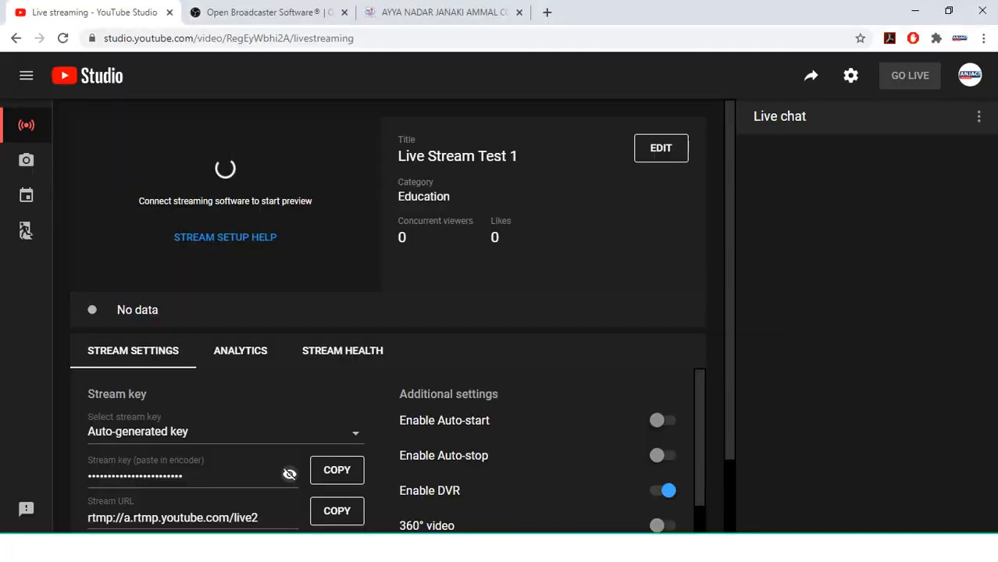
pyautogui.click(388, 13)
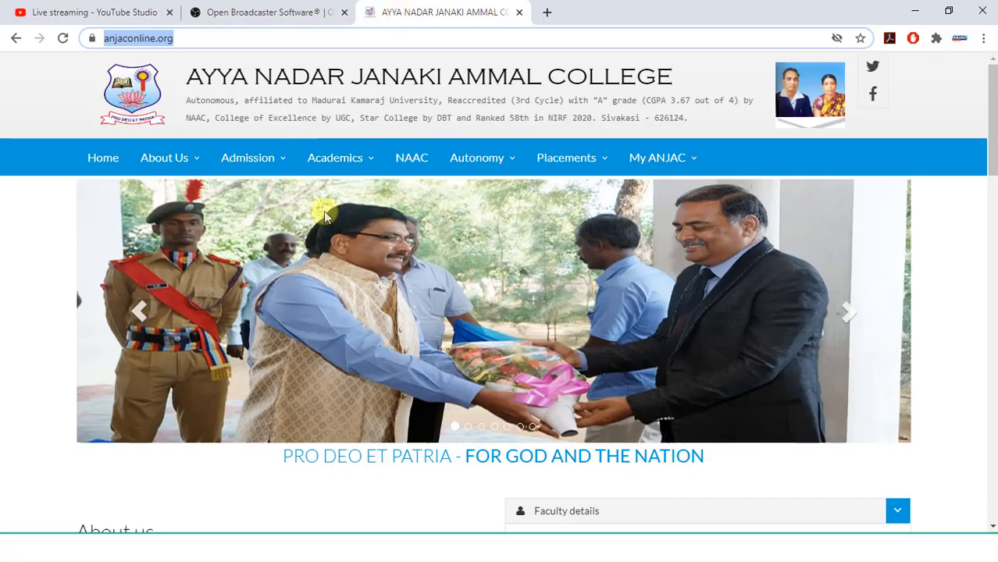
pyautogui.click(848, 318)
pyautogui.click(240, 548)
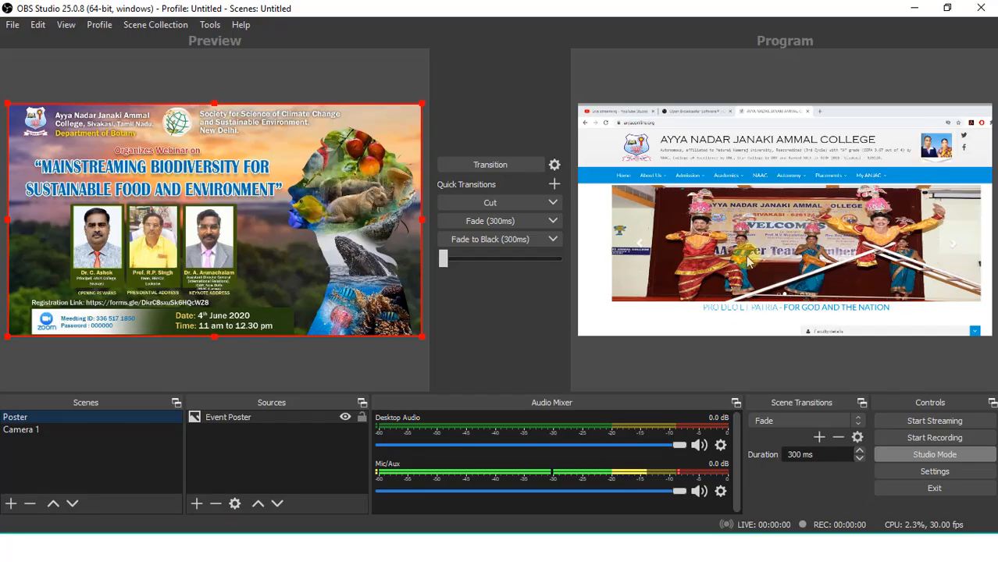
# Switch back to Chrome and reload the anjaconline.org page.
pyautogui.click(233, 548)
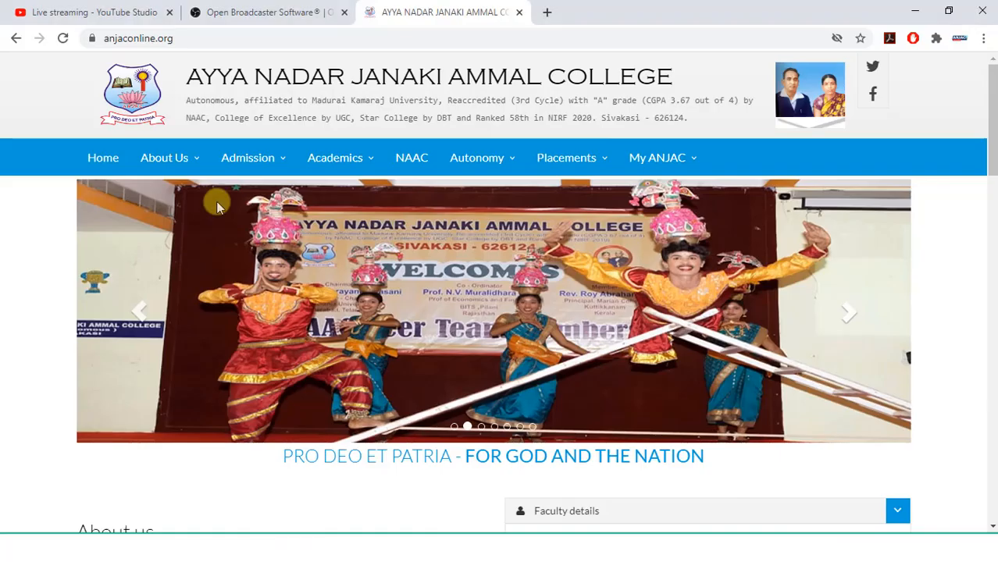
pyautogui.click(216, 42)
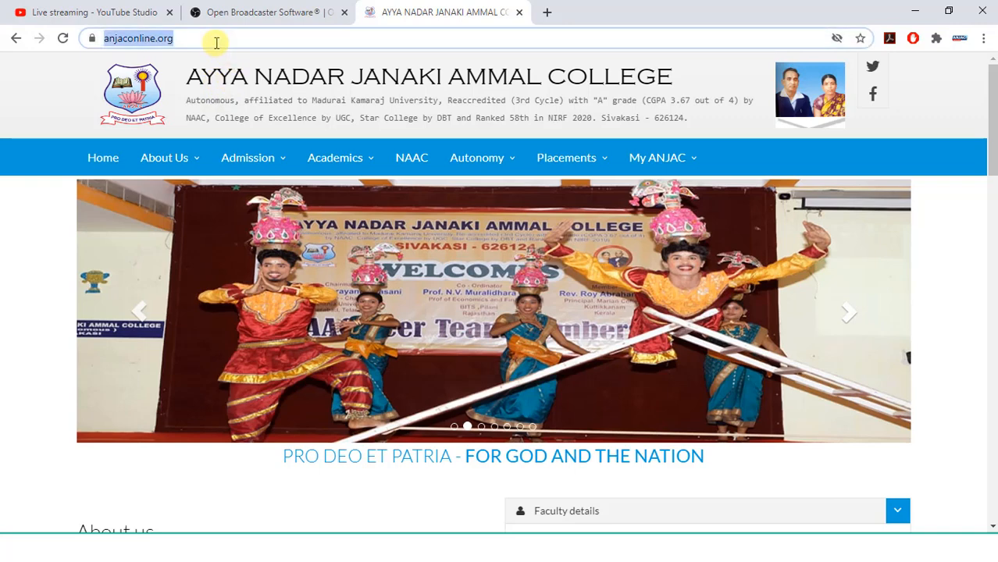
pyautogui.press('Return')
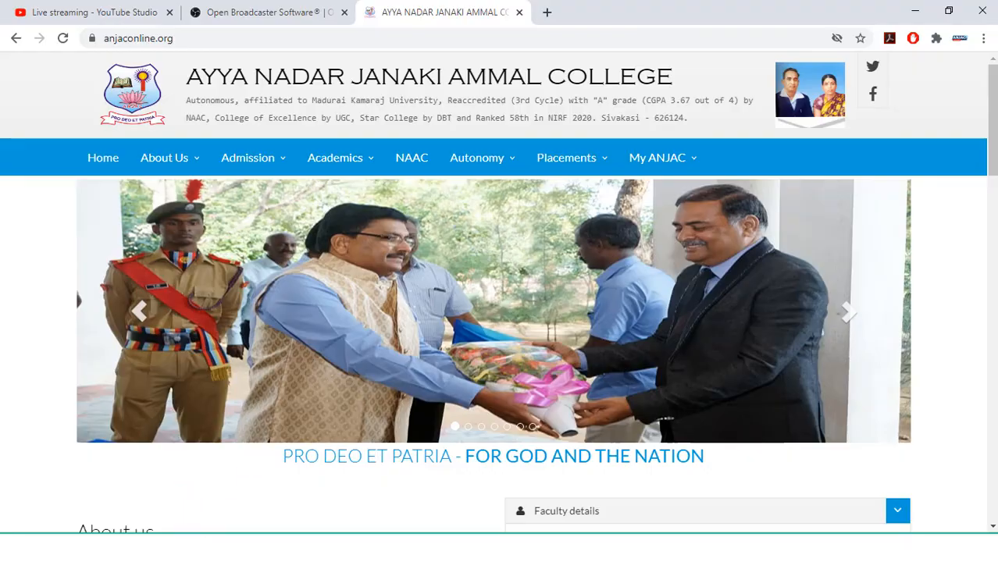
# Switch to OBS Studio, fade the Poster scene into the program output, and start streaming.
pyautogui.hotkey('alt', 'Tab')
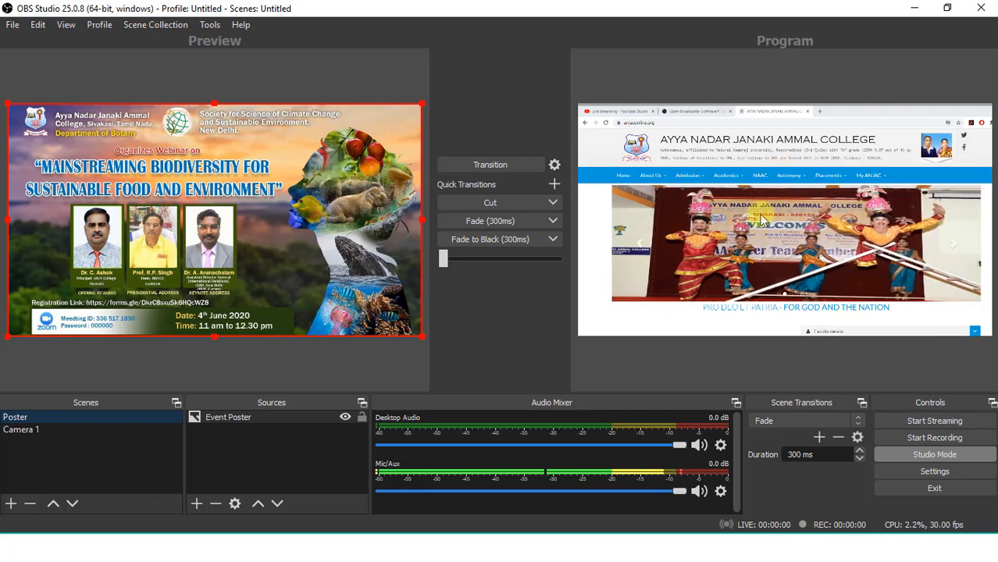
pyautogui.click(484, 222)
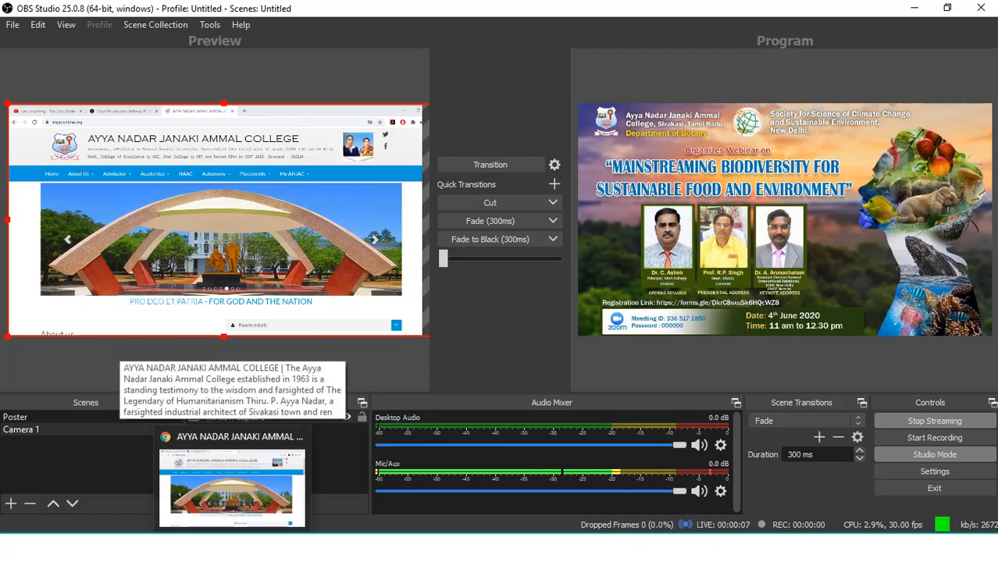
# Check the incoming feed on YouTube Studio's Live streaming page against OBS Studio, and go live with Live Stream Test 1.
pyautogui.click(234, 548)
pyautogui.click(27, 6)
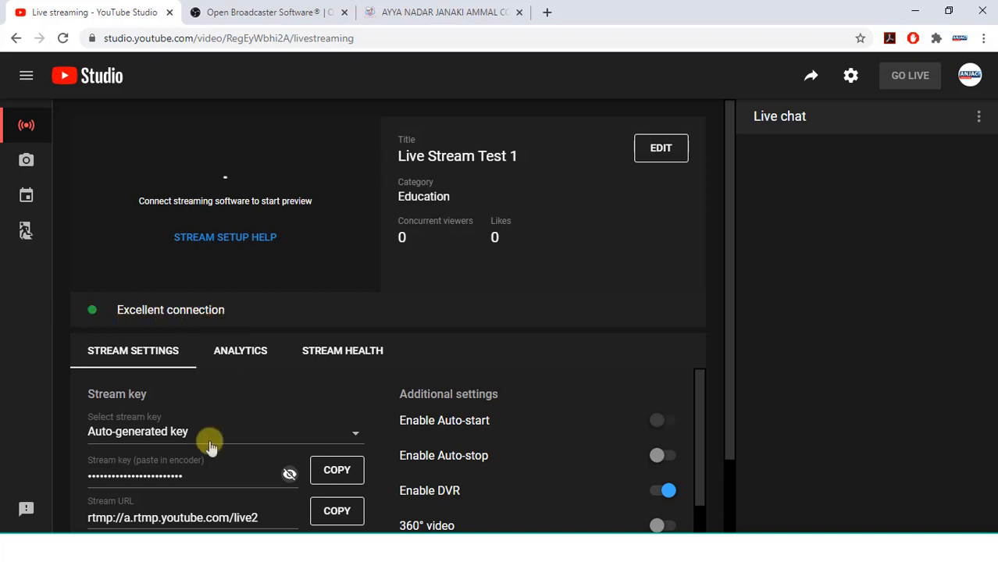
pyautogui.click(183, 549)
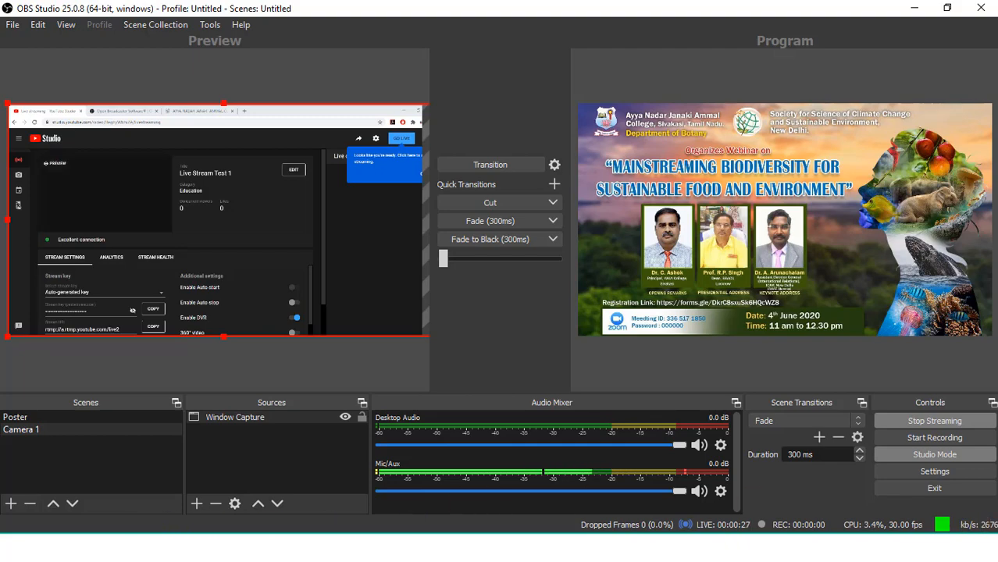
pyautogui.click(230, 546)
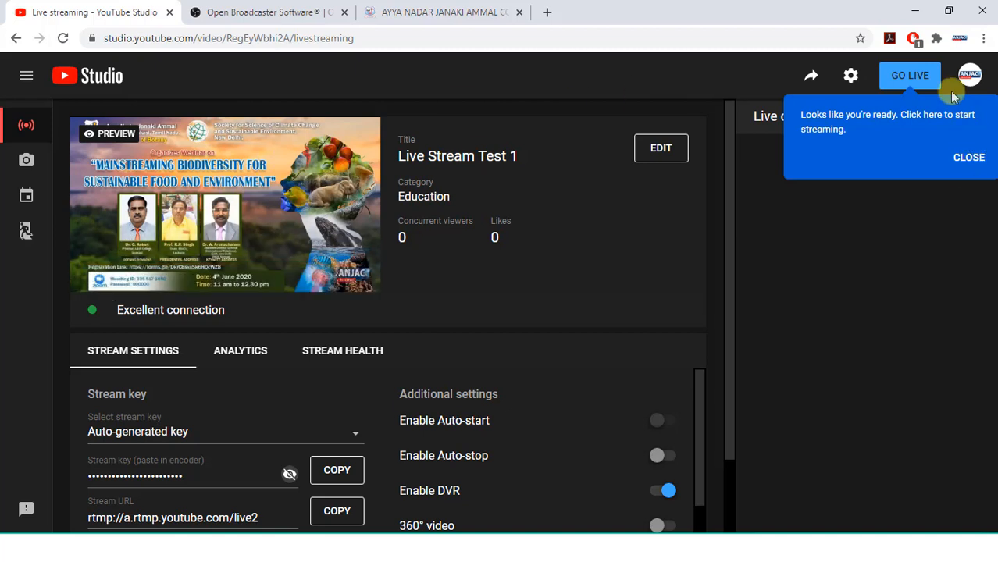
pyautogui.click(910, 76)
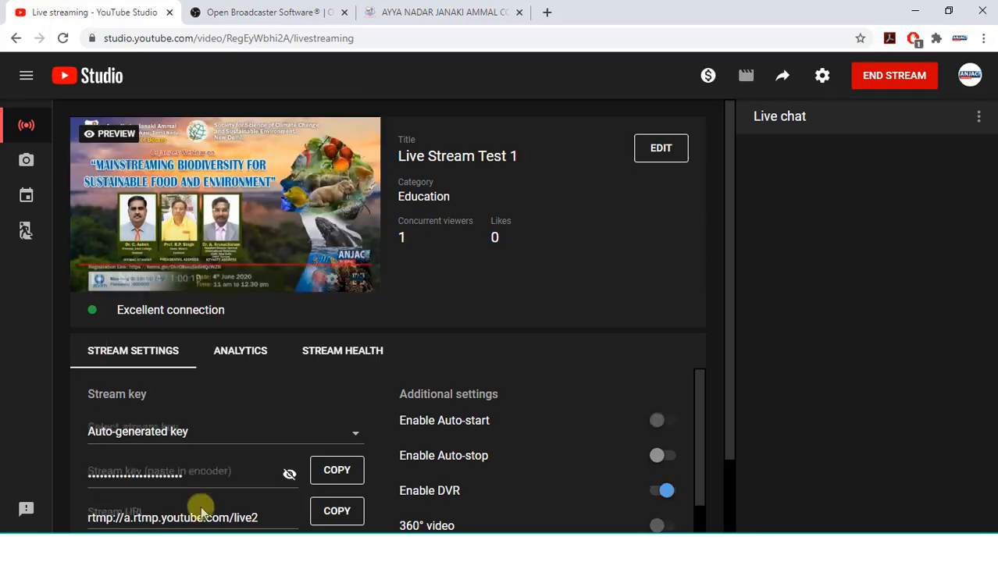
# Mute Mic/Aux in OBS Studio and fade Camera 1, showing the anjaconline.org page from Chrome, into the live program output.
pyautogui.click(206, 548)
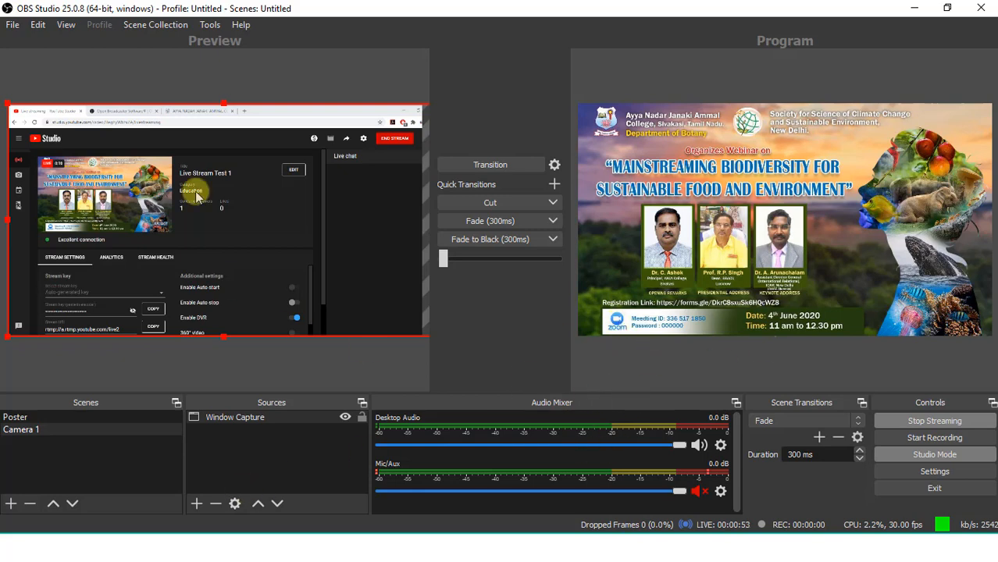
pyautogui.click(132, 548)
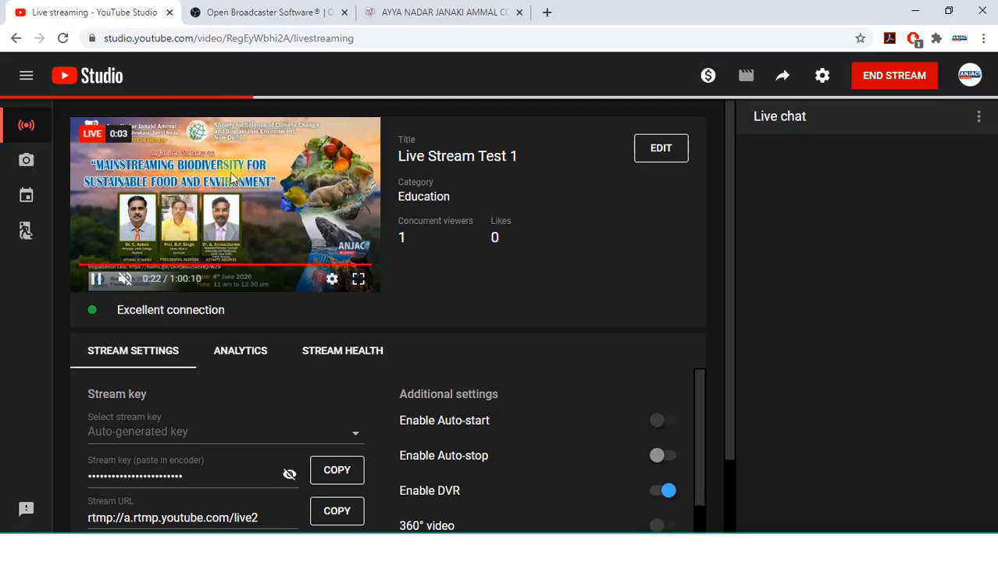
pyautogui.click(398, 9)
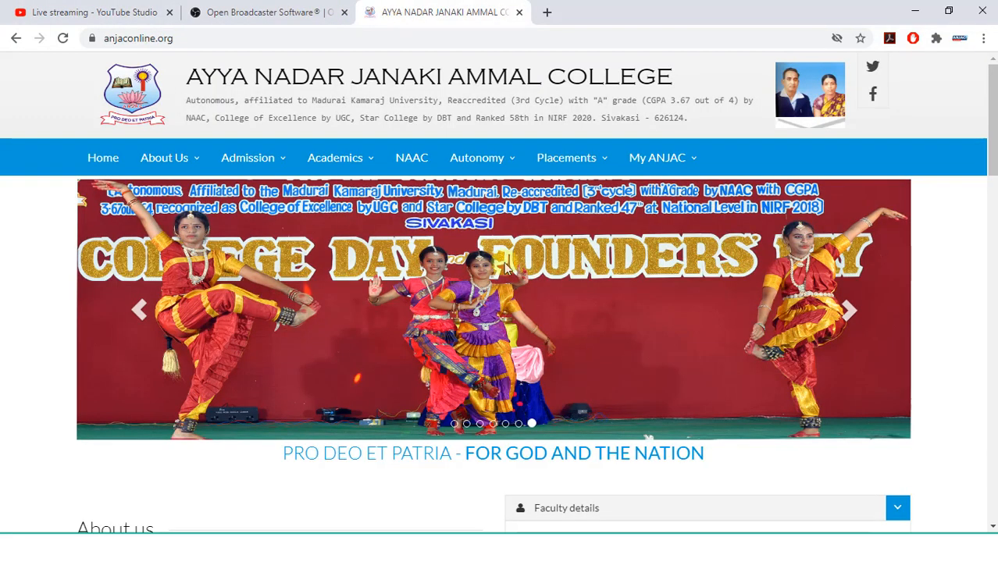
pyautogui.click(176, 548)
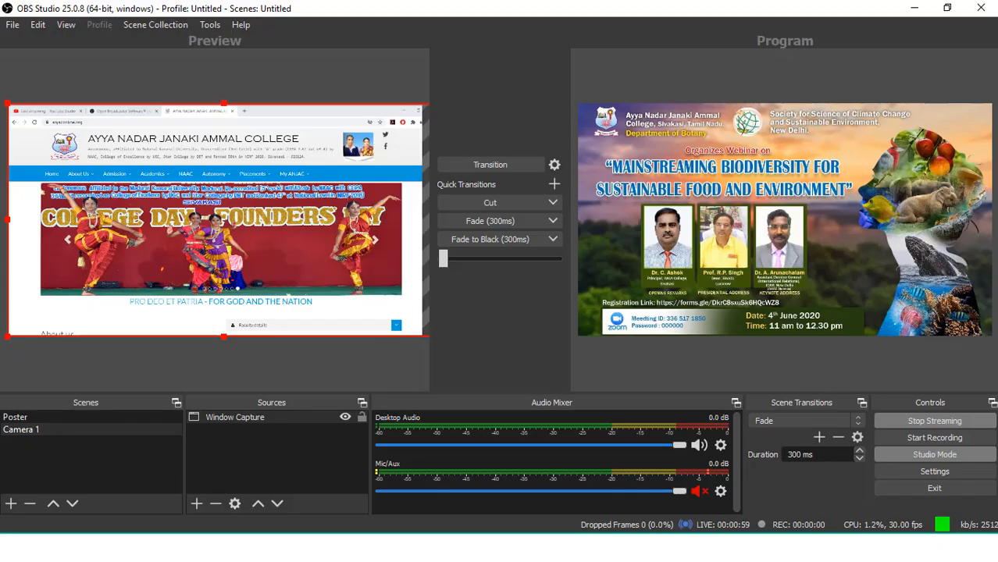
pyautogui.click(463, 221)
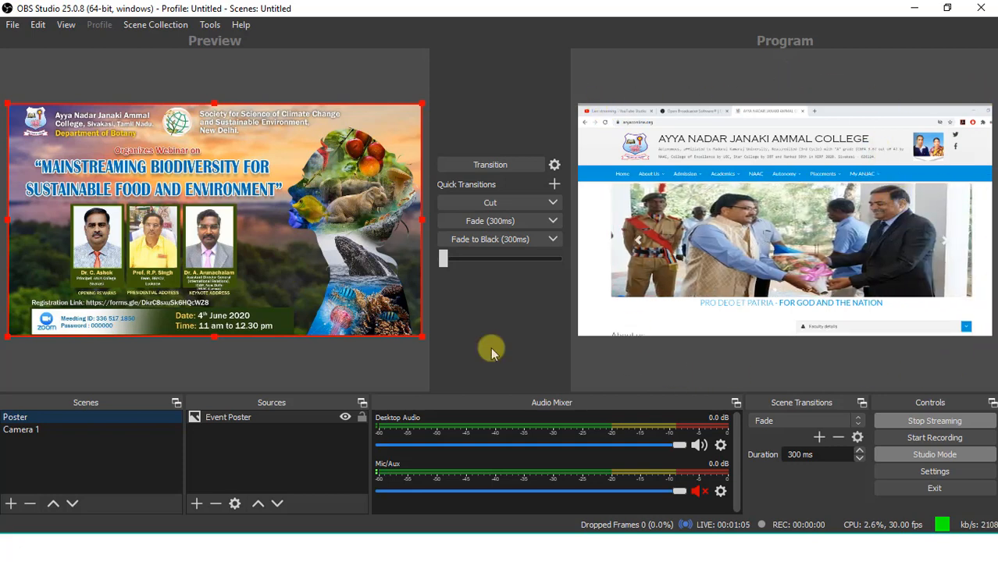
# Check the live picture in YouTube Studio, and compare the anjaconline.org page in Chrome with OBS Studio's program output.
pyautogui.click(224, 548)
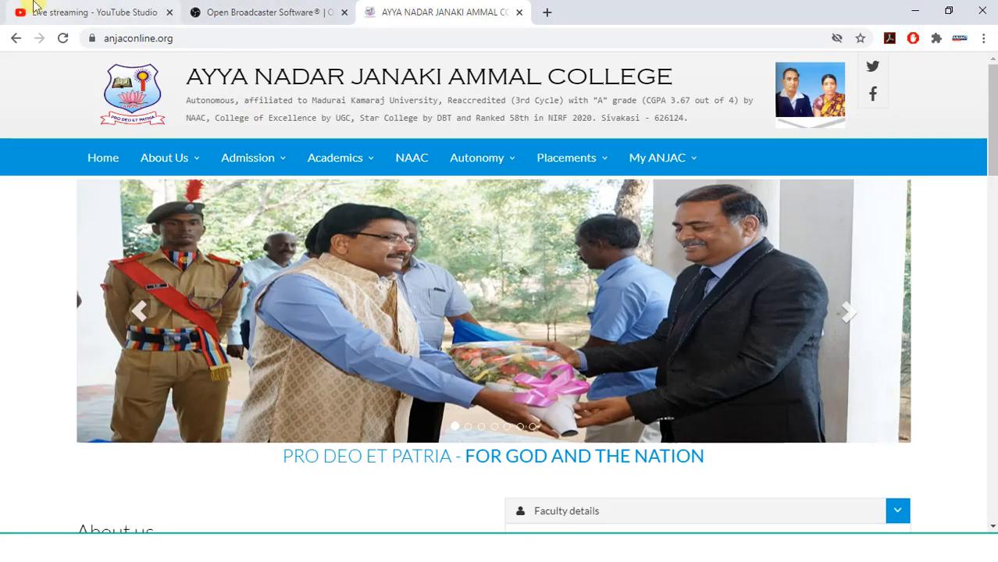
pyautogui.click(62, 10)
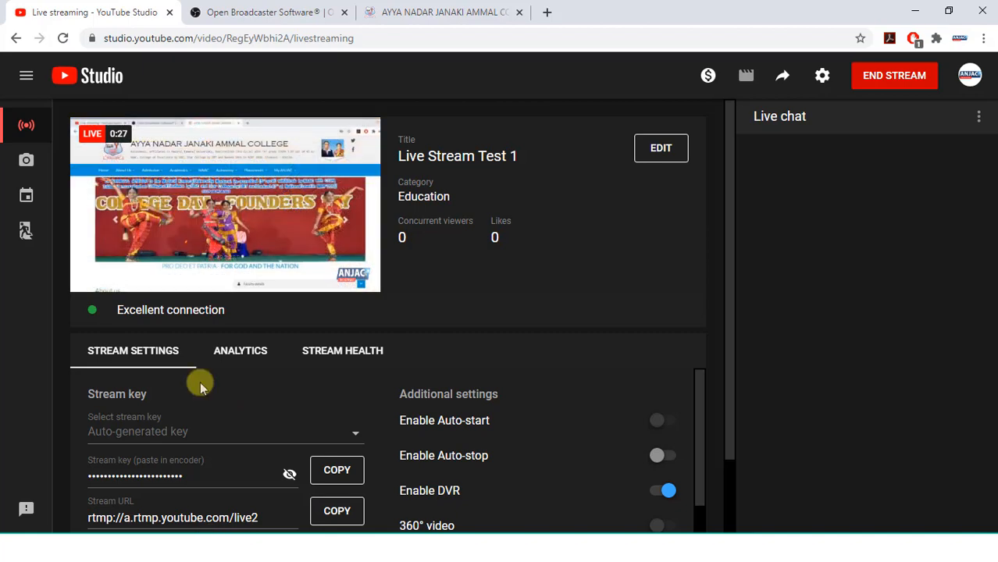
pyautogui.click(442, 8)
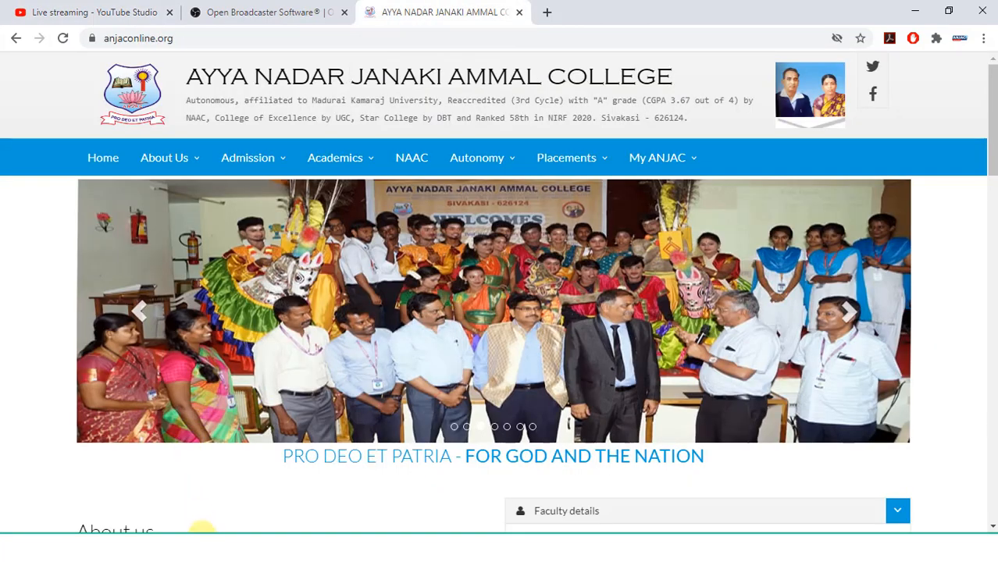
pyautogui.click(201, 535)
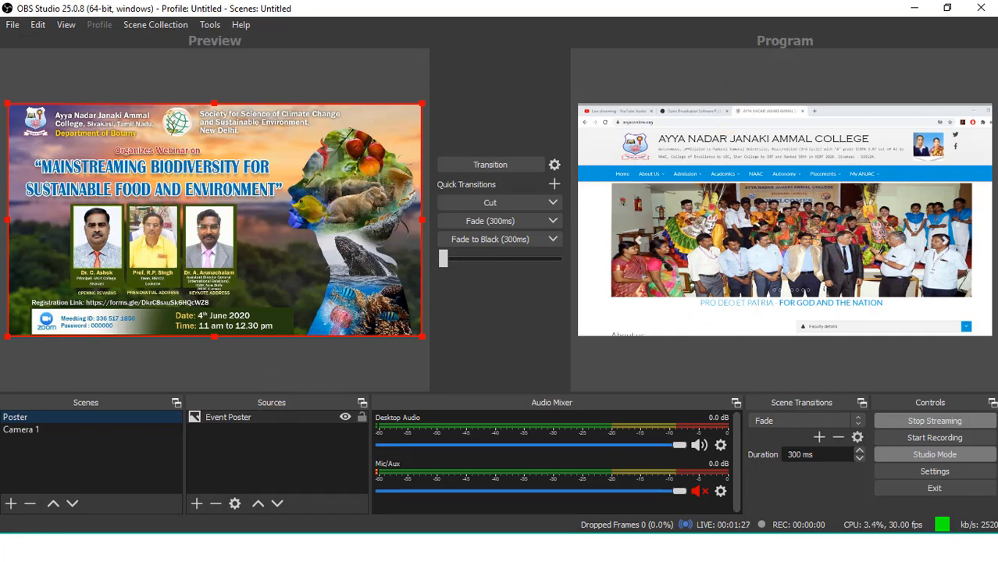
pyautogui.hotkey('alt', 'Tab')
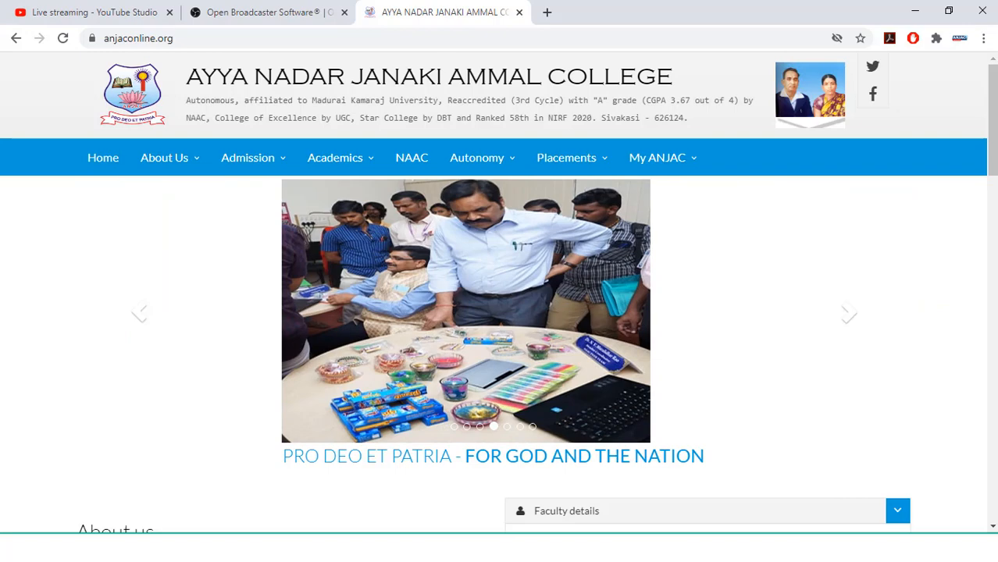
pyautogui.hotkey('alt', 'Tab')
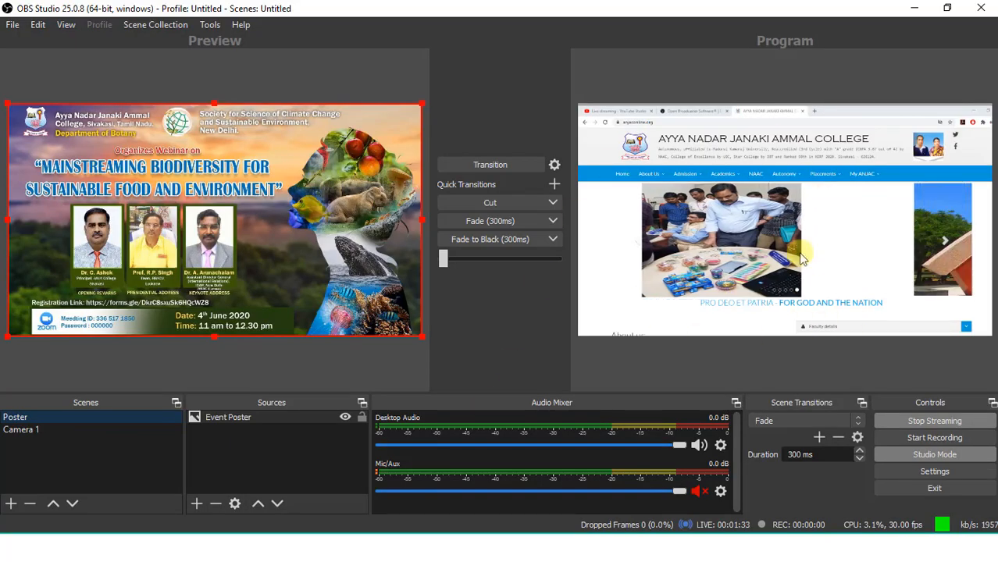
pyautogui.press('super')
pyautogui.press('super')
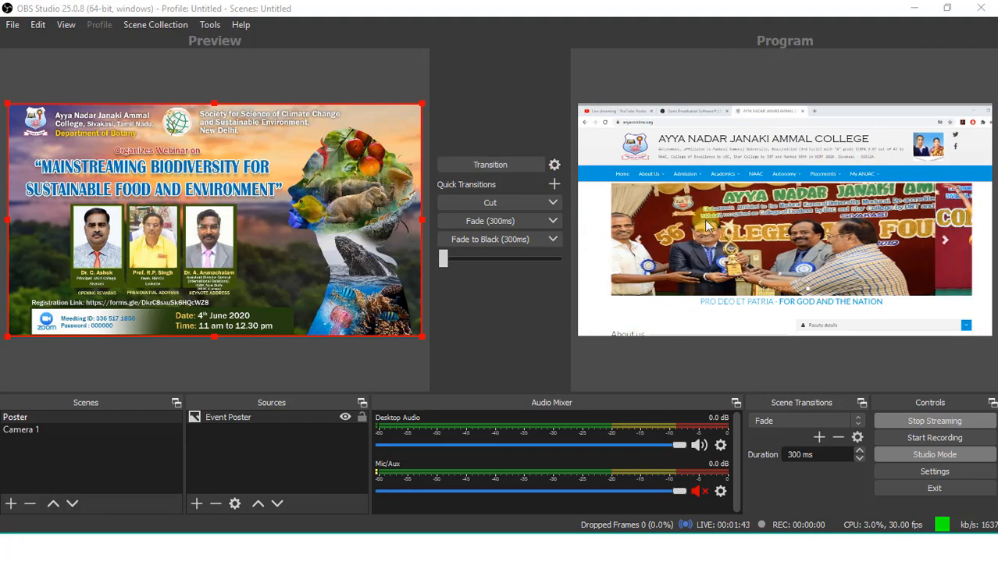
# Fade the live program output to the Poster scene and back to Camera 1.
pyautogui.click(474, 227)
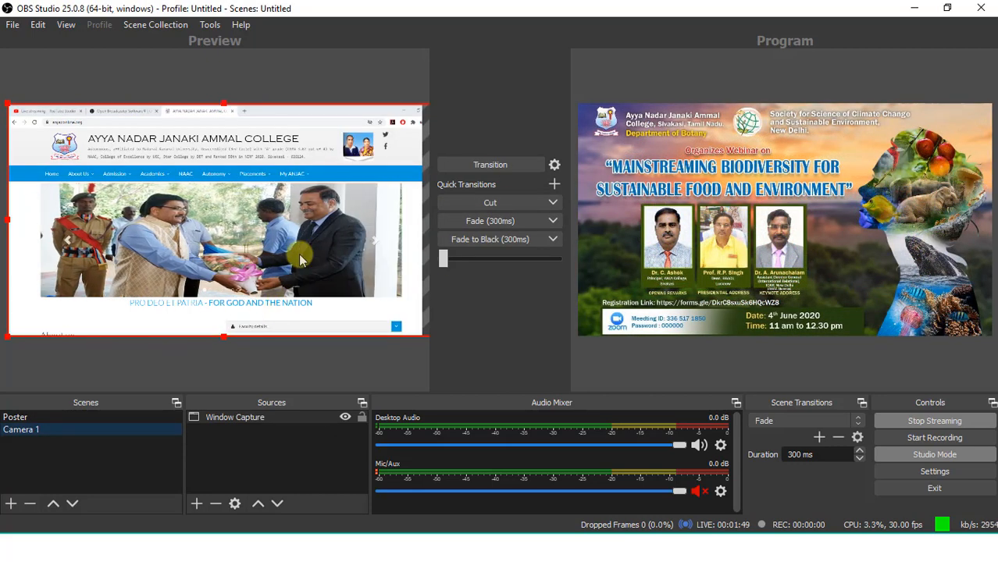
pyautogui.click(470, 222)
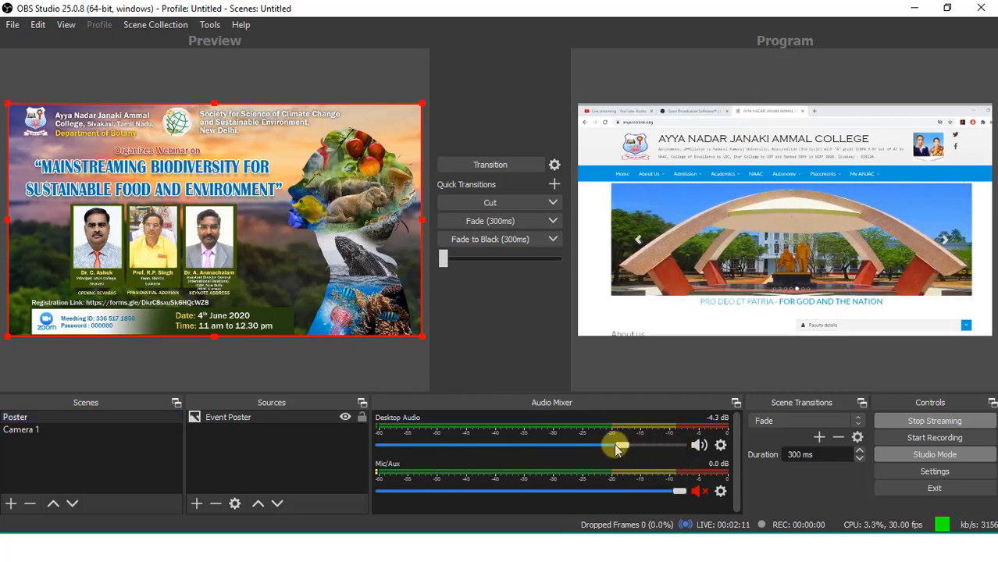
# Try the Desktop Audio volume control and return it to 0.0 dB, and unmute Mic/Aux briefly before muting it again.
pyautogui.moveTo(613, 446); pyautogui.dragTo(702, 446)
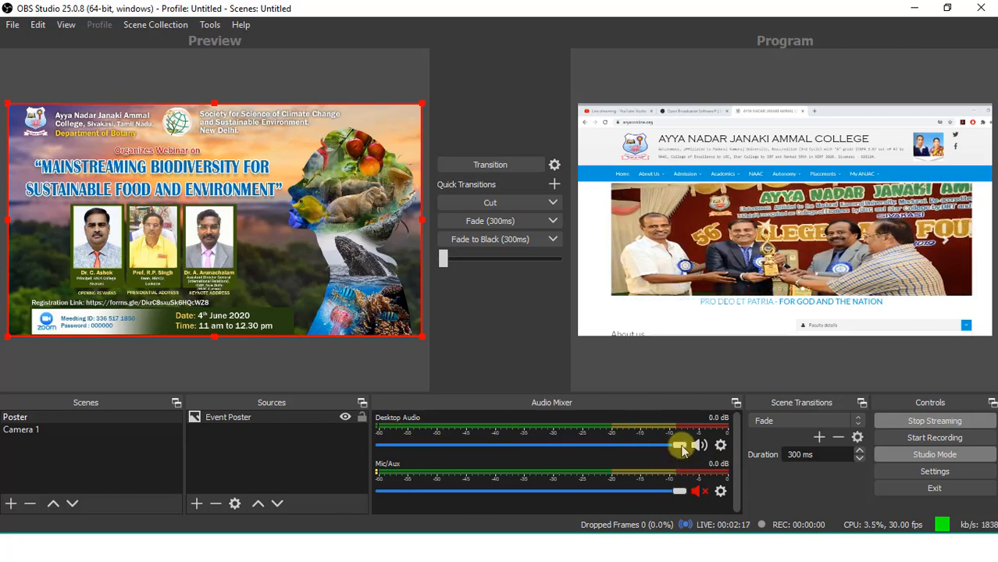
pyautogui.moveTo(674, 444); pyautogui.dragTo(603, 448)
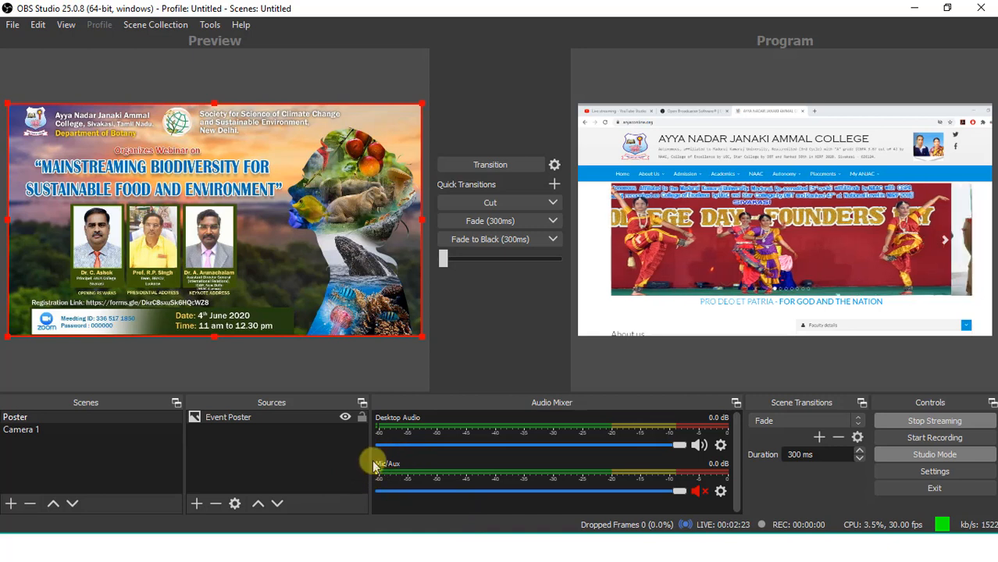
pyautogui.click(698, 493)
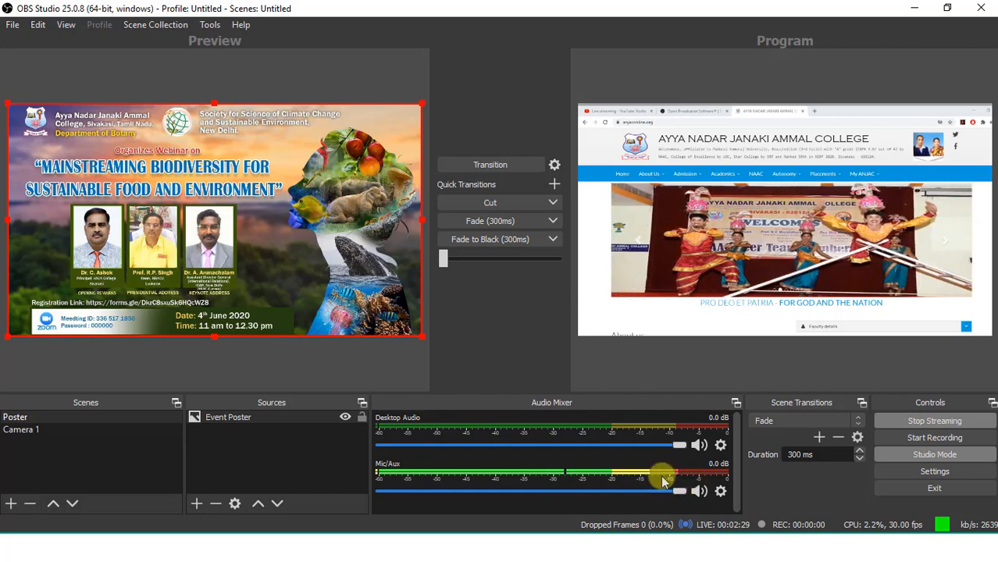
pyautogui.click(700, 491)
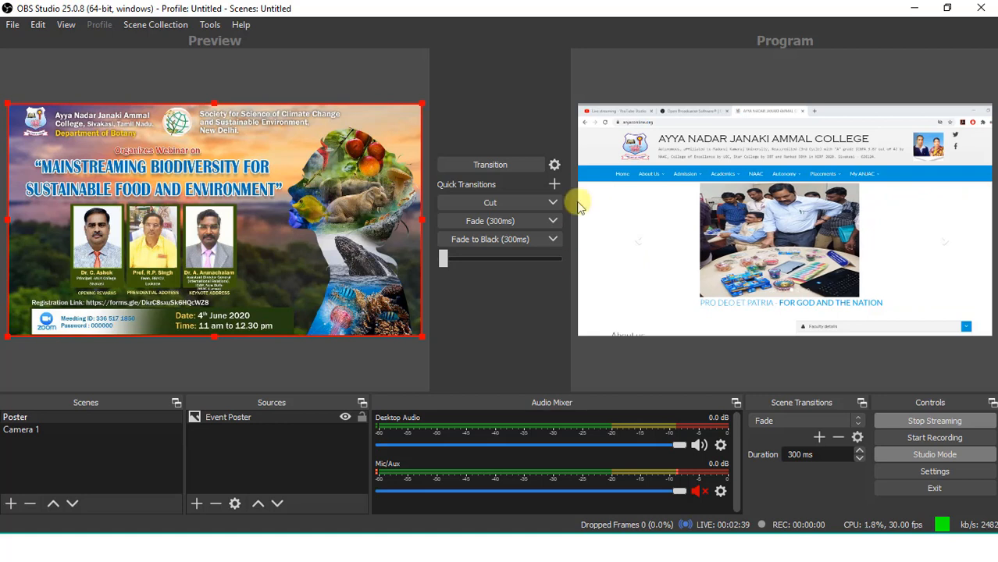
# Switch the program between Poster and Camera 1 with the 300 ms fade, and toggle Mic/Aux muting, leaving it muted.
pyautogui.click(514, 219)
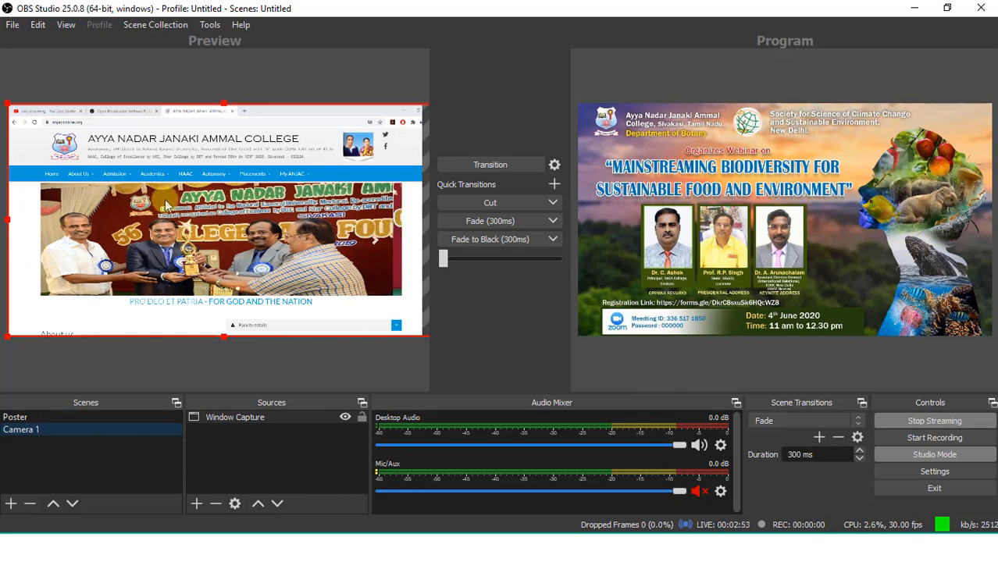
pyautogui.click(484, 221)
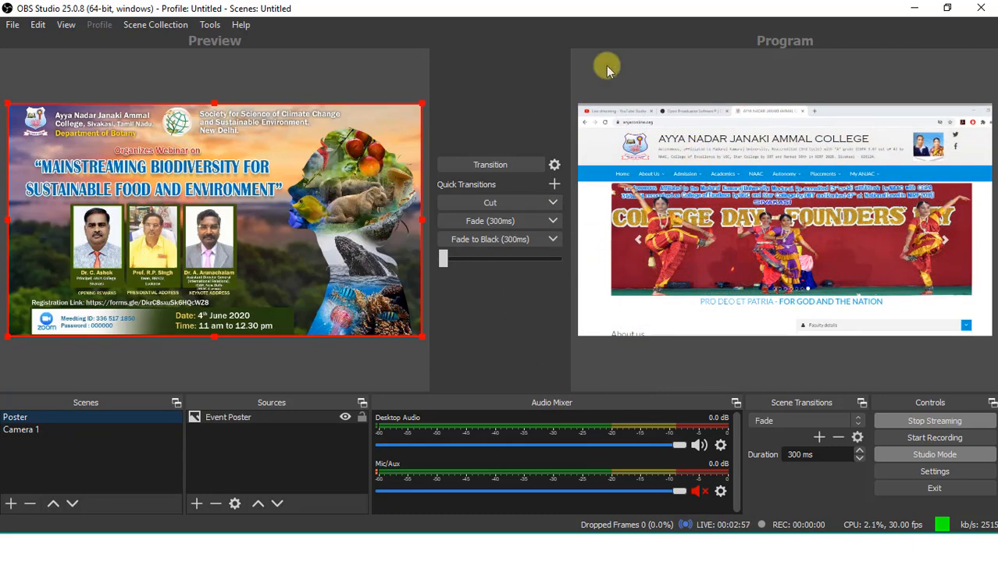
pyautogui.click(698, 491)
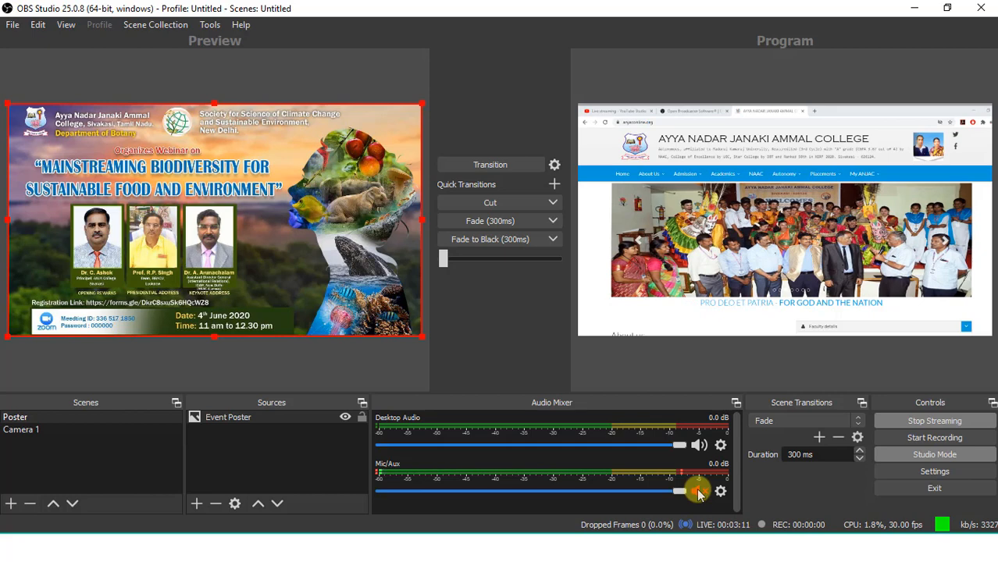
pyautogui.click(698, 491)
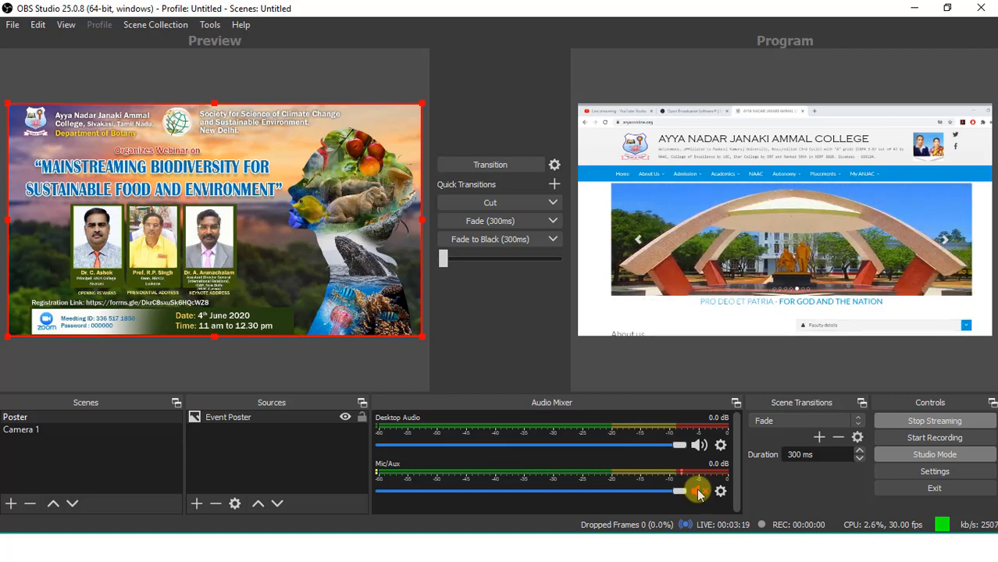
pyautogui.click(698, 491)
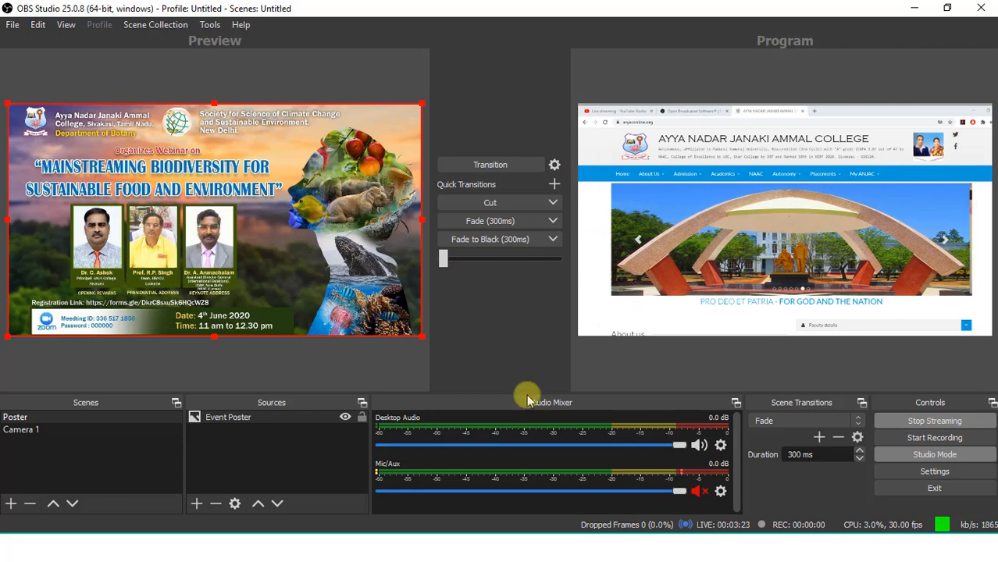
# Fade the Poster scene into the program output, and end Live Stream Test 1 in YouTube Studio.
pyautogui.click(490, 223)
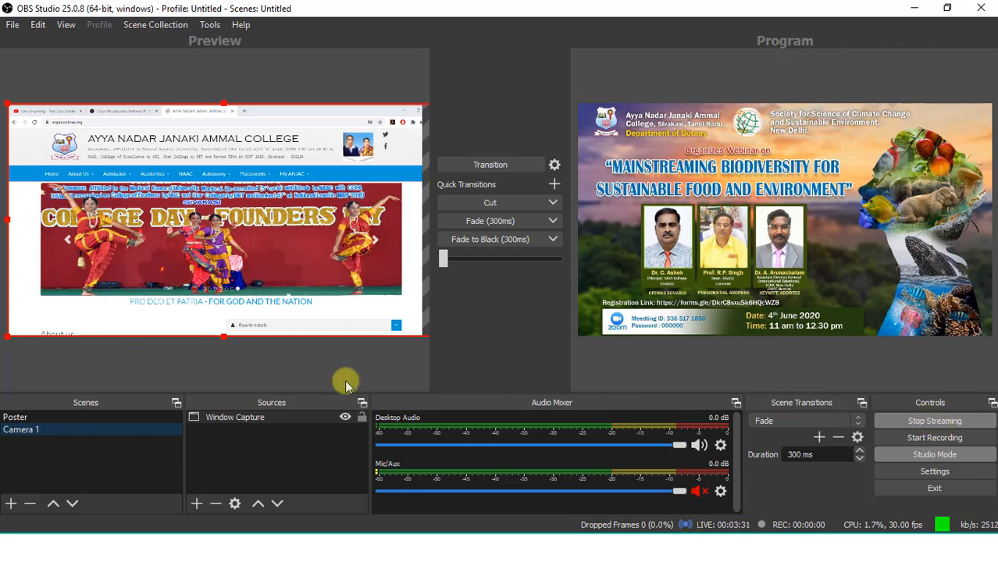
pyautogui.click(232, 544)
pyautogui.click(93, 11)
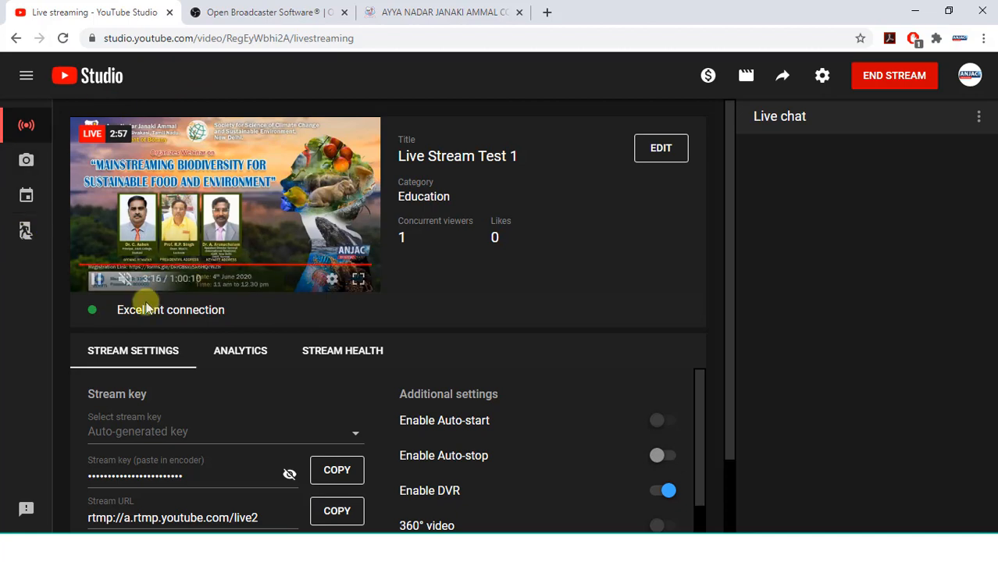
pyautogui.click(896, 82)
pyautogui.click(623, 306)
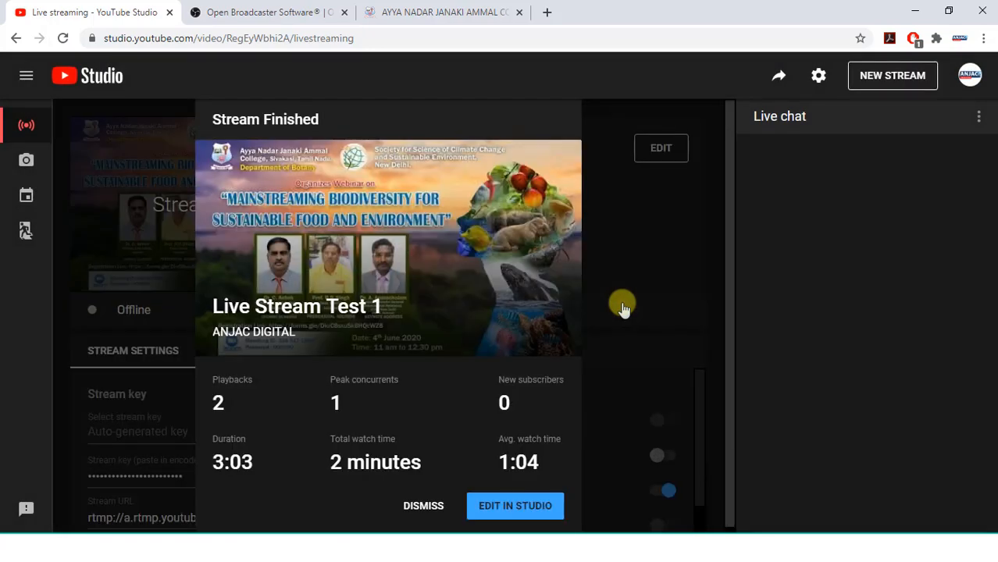
# Stop streaming in OBS Studio, and return to YouTube Studio's Stream Finished summary to review the playback count.
pyautogui.hotkey('alt', 'Tab')
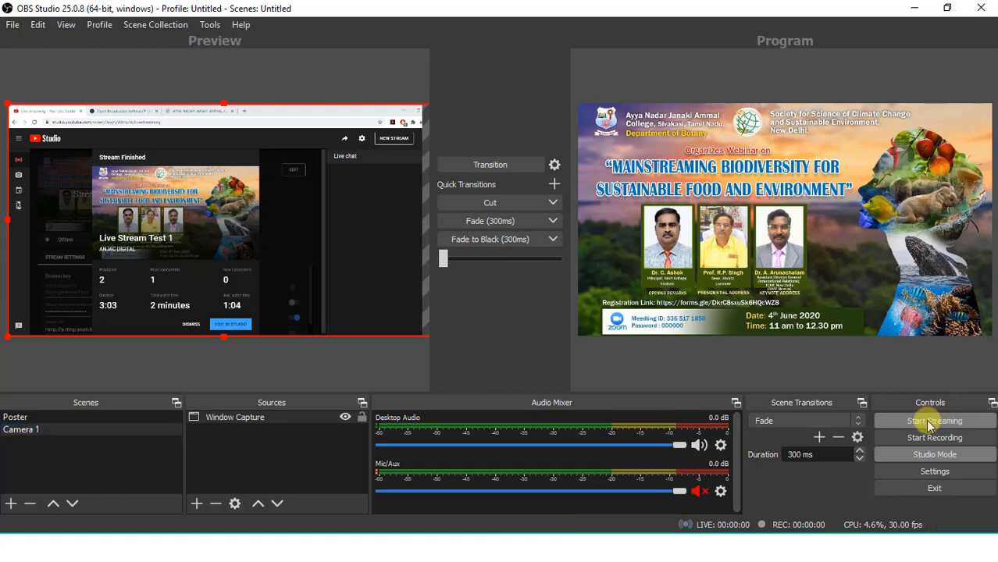
pyautogui.hotkey('alt', 'Tab')
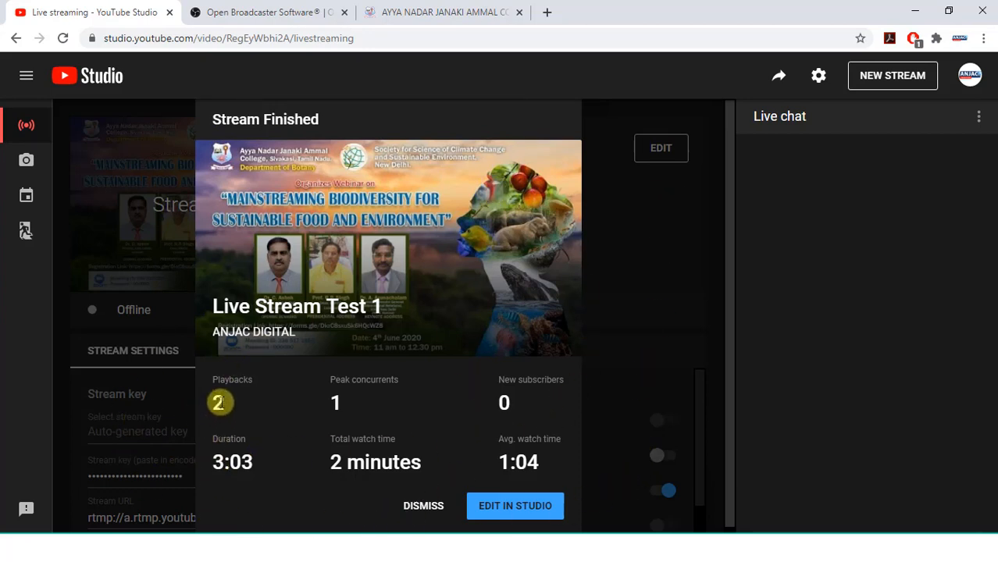
pyautogui.doubleClick(219, 402)
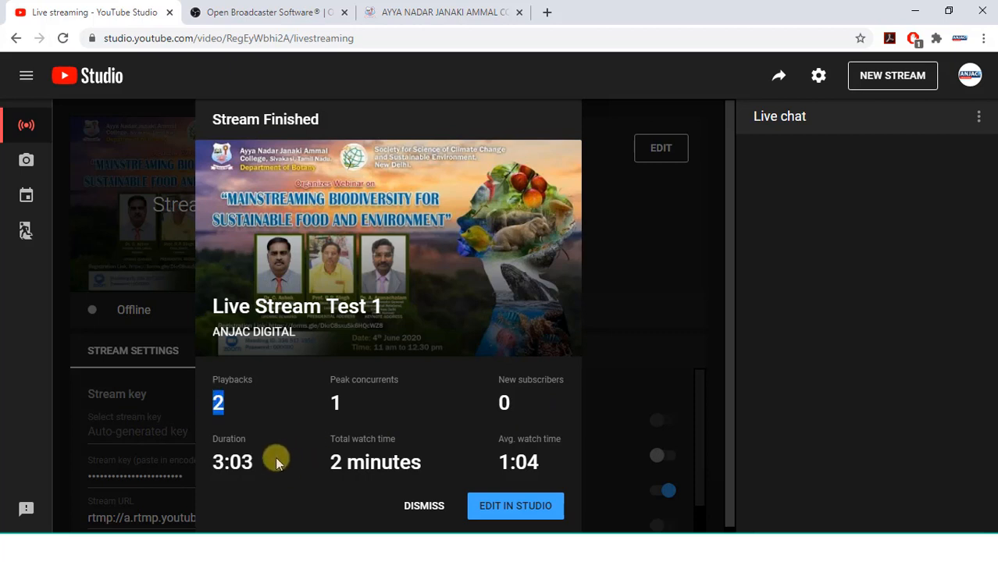
# Review the duration, playbacks, watch times, peak concurrents and new subscribers in the Stream Finished summary, and dismiss it.
pyautogui.doubleClick(235, 462)
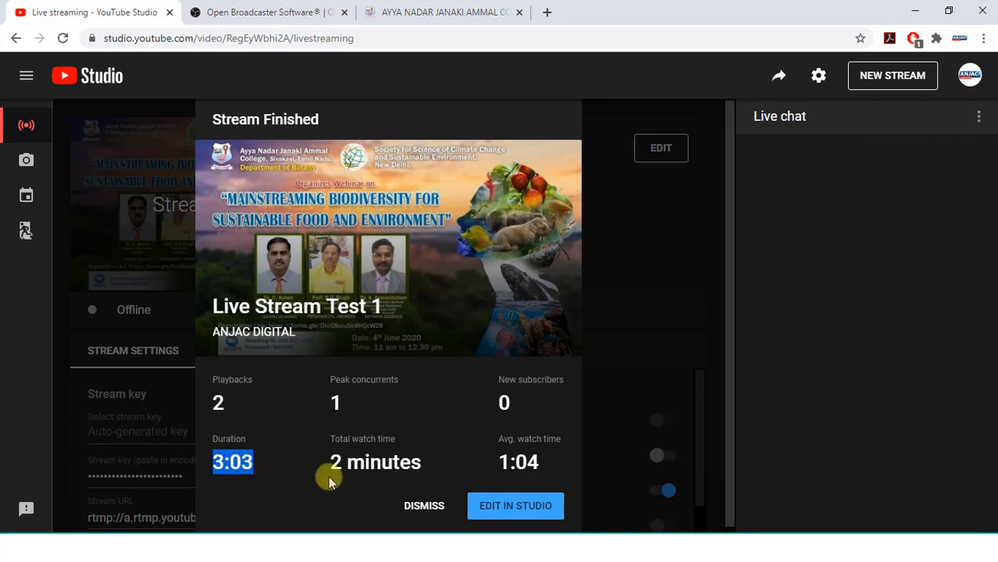
pyautogui.doubleClick(219, 402)
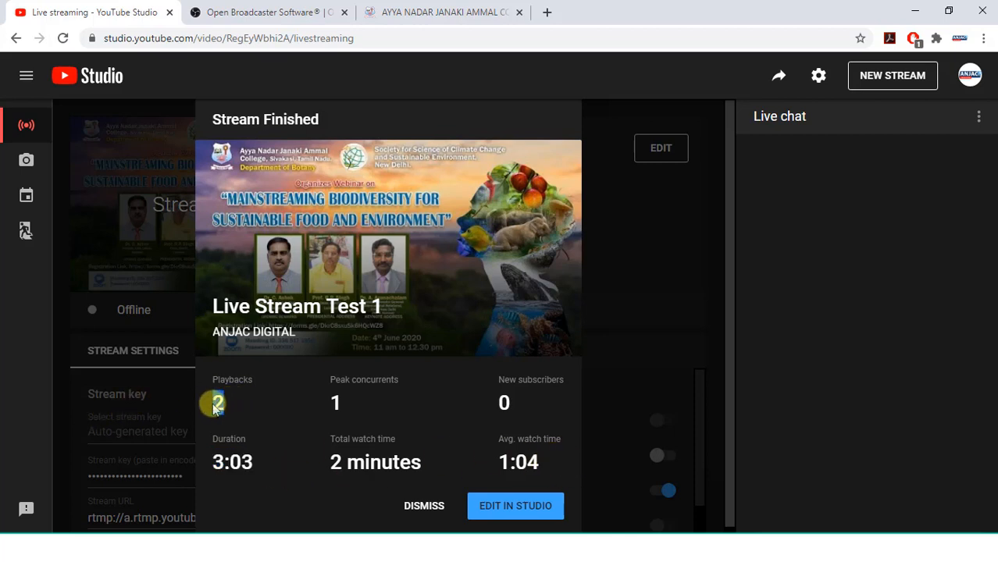
pyautogui.moveTo(230, 461); pyautogui.dragTo(191, 464)
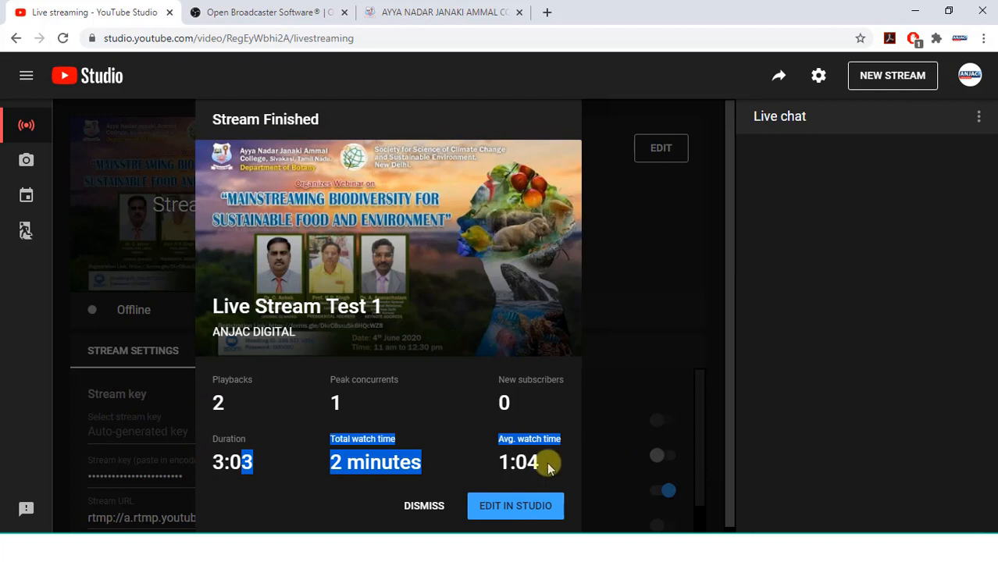
pyautogui.moveTo(545, 462); pyautogui.dragTo(513, 463)
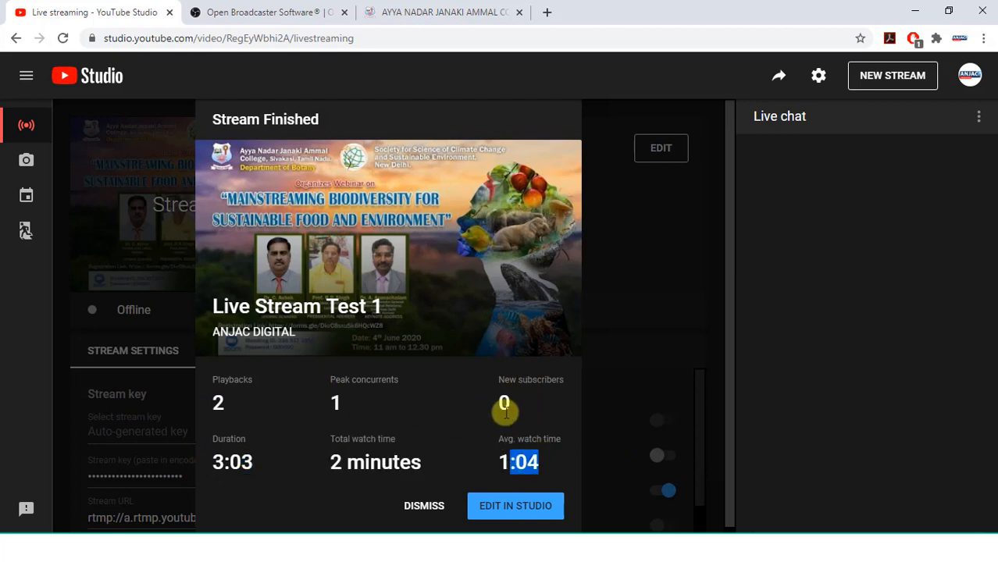
pyautogui.doubleClick(335, 402)
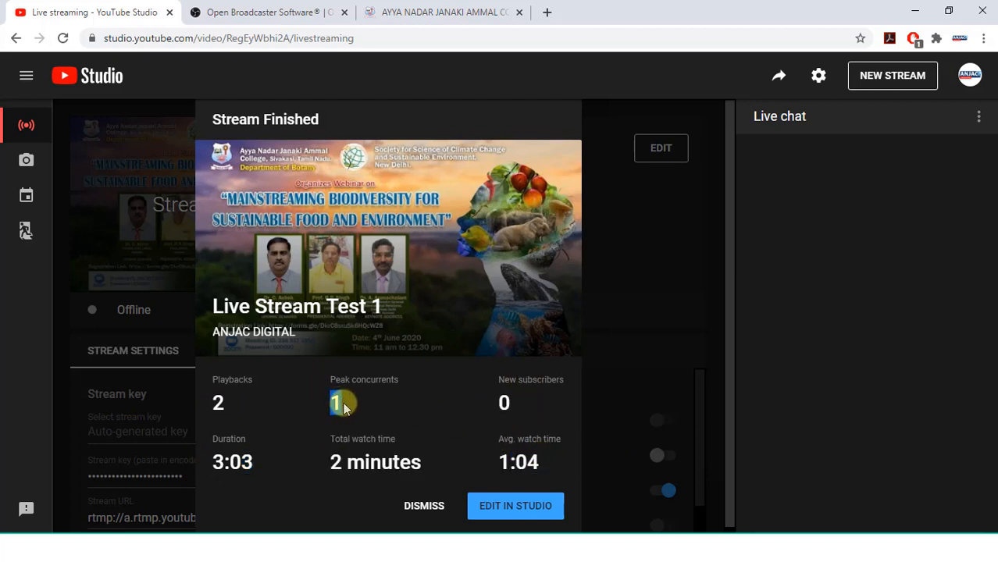
pyautogui.doubleClick(500, 402)
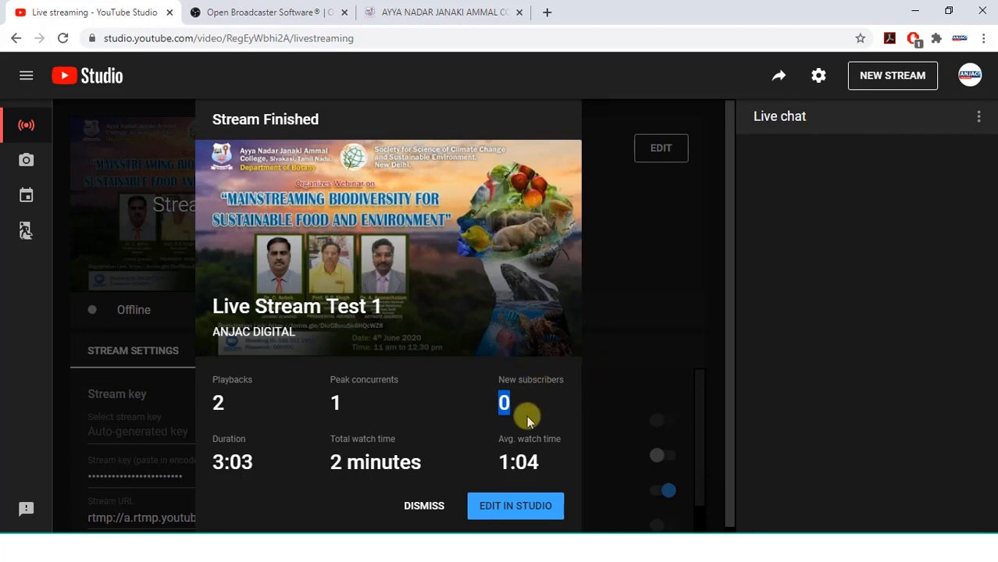
pyautogui.click(423, 506)
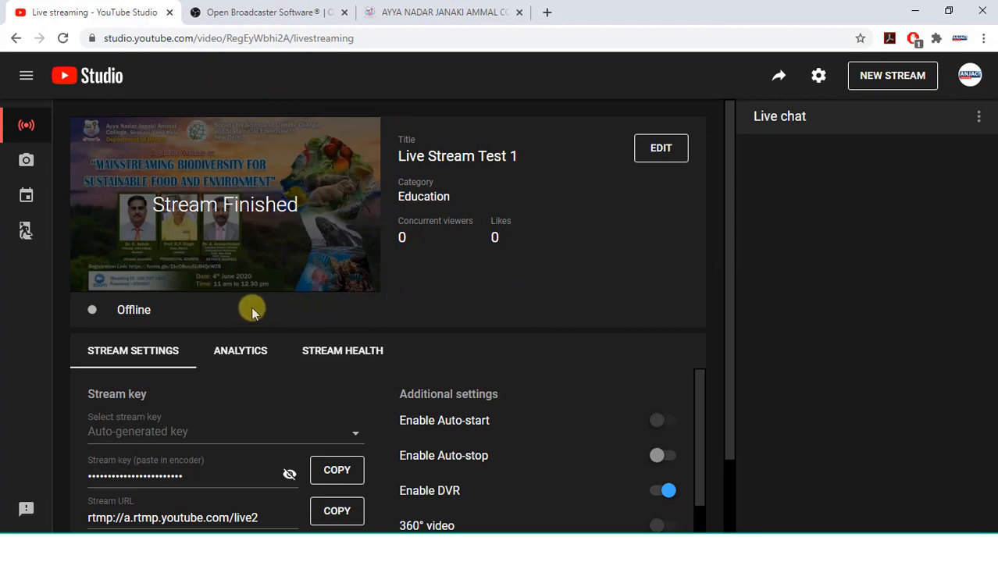
# Switch to OBS Studio, close it, and launch it again.
pyautogui.click(162, 548)
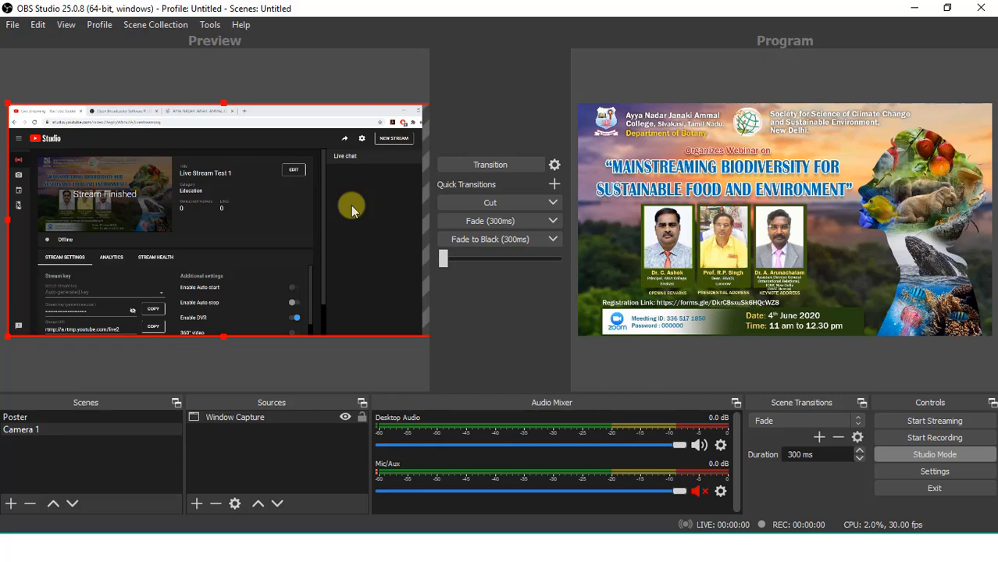
pyautogui.click(978, 11)
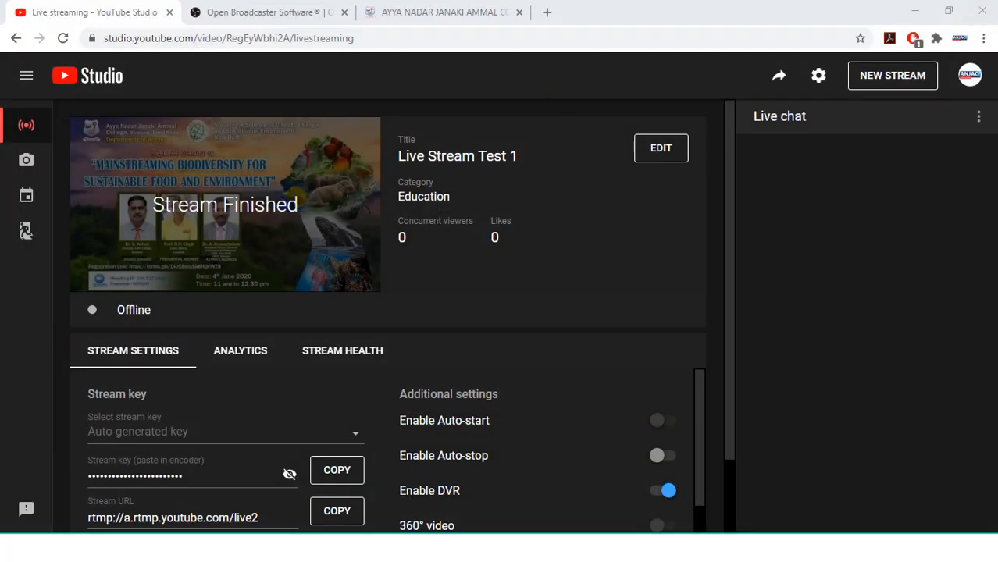
pyautogui.press('super')
pyautogui.write('obs')
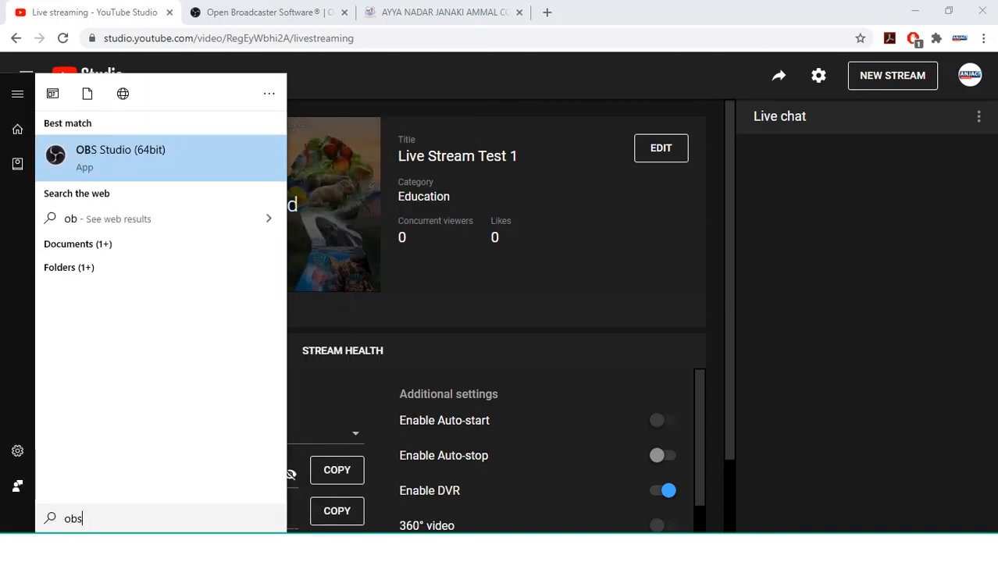
pyautogui.press('Return')
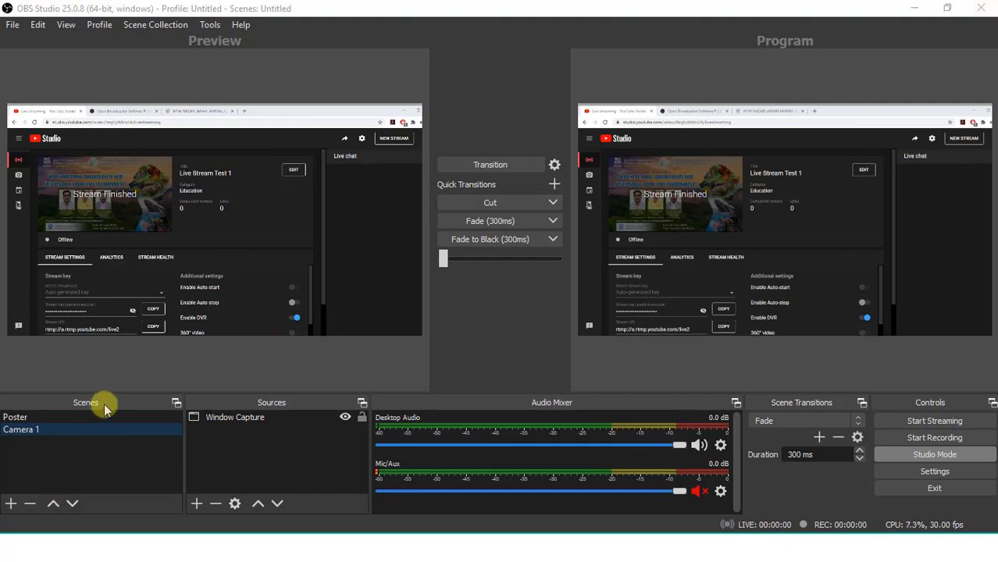
# Alternate the preview between the Poster and Camera 1 scenes to check that both are still set up.
pyautogui.click(20, 418)
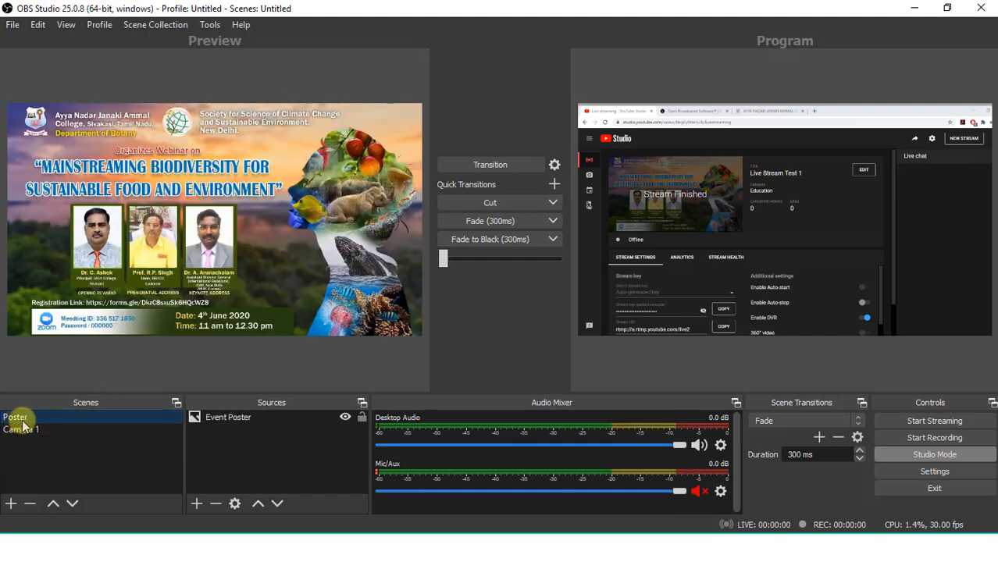
pyautogui.click(22, 428)
pyautogui.click(18, 417)
pyautogui.click(24, 428)
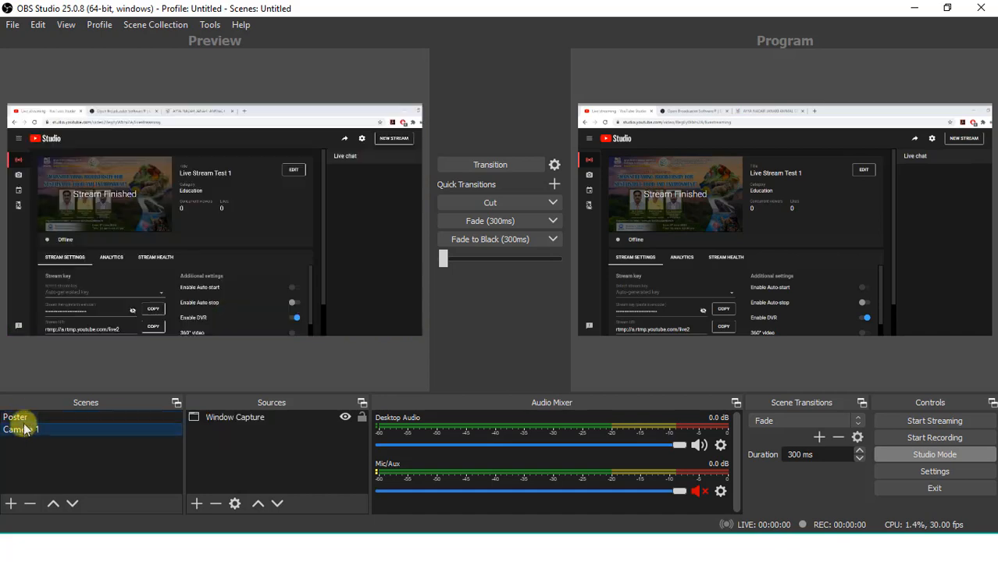
# Replace the Event Poster source's image in the Poster scene with maxresdefault (8).jpg from the Desktop.
pyautogui.click(19, 417)
pyautogui.click(247, 419)
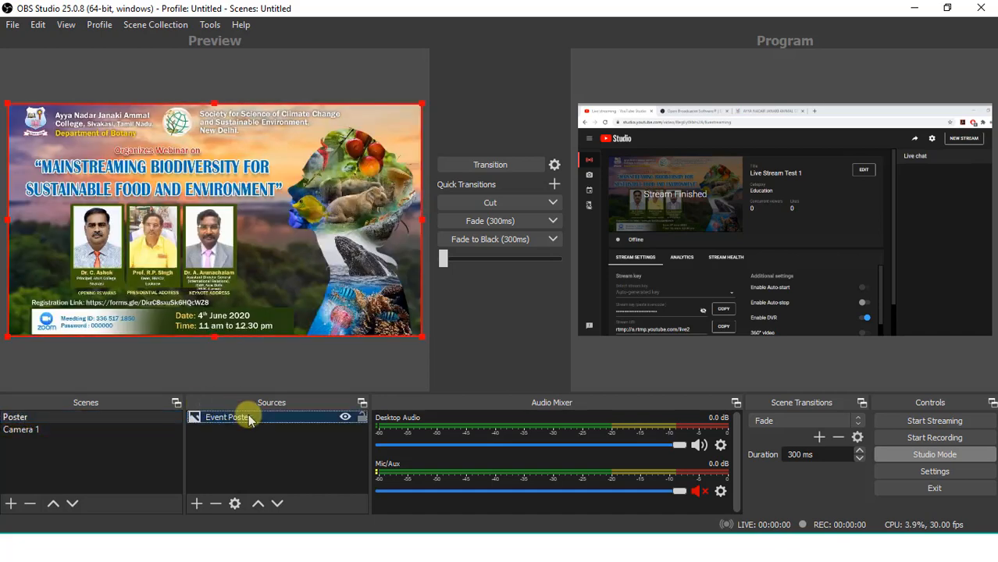
pyautogui.doubleClick(234, 418)
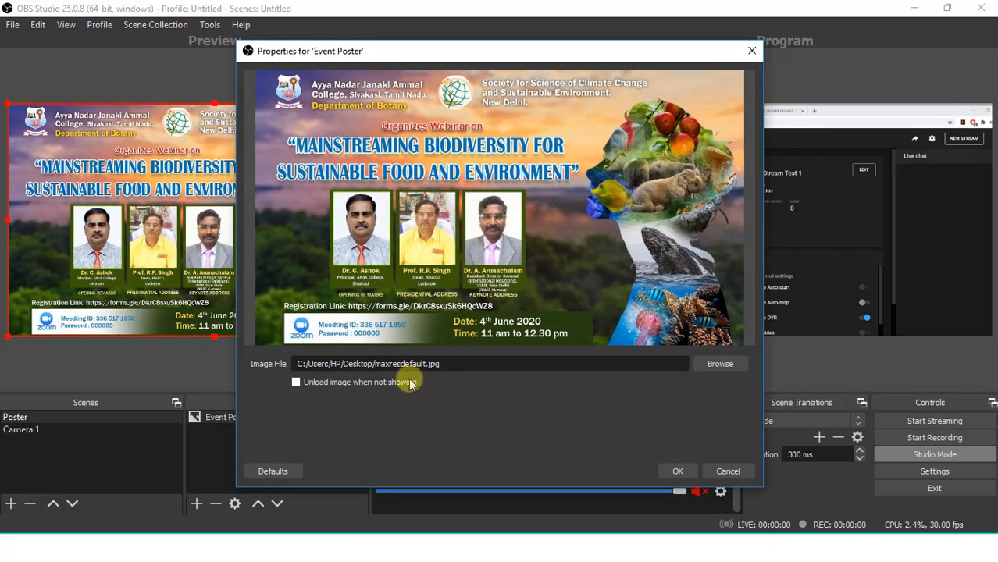
pyautogui.click(720, 364)
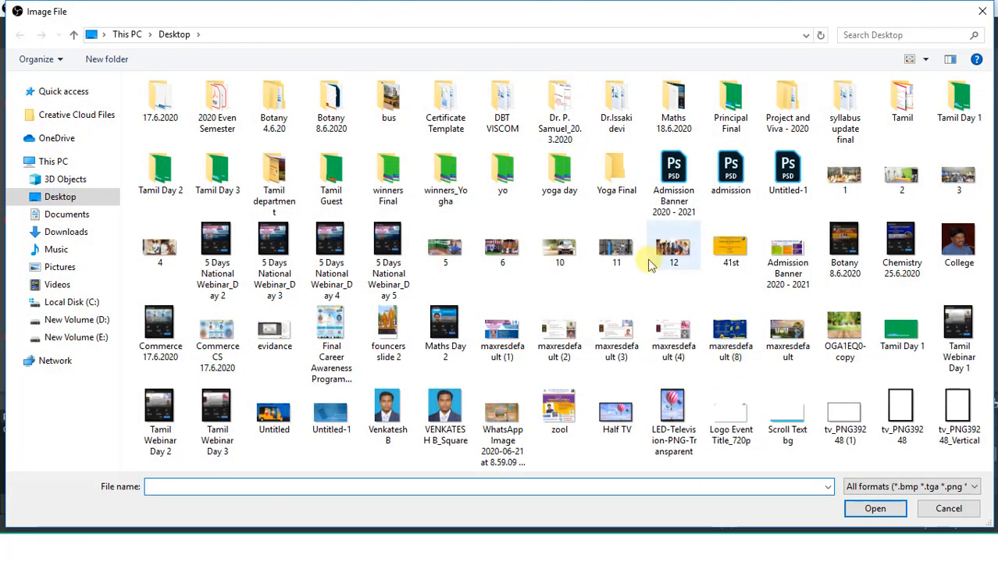
pyautogui.doubleClick(726, 351)
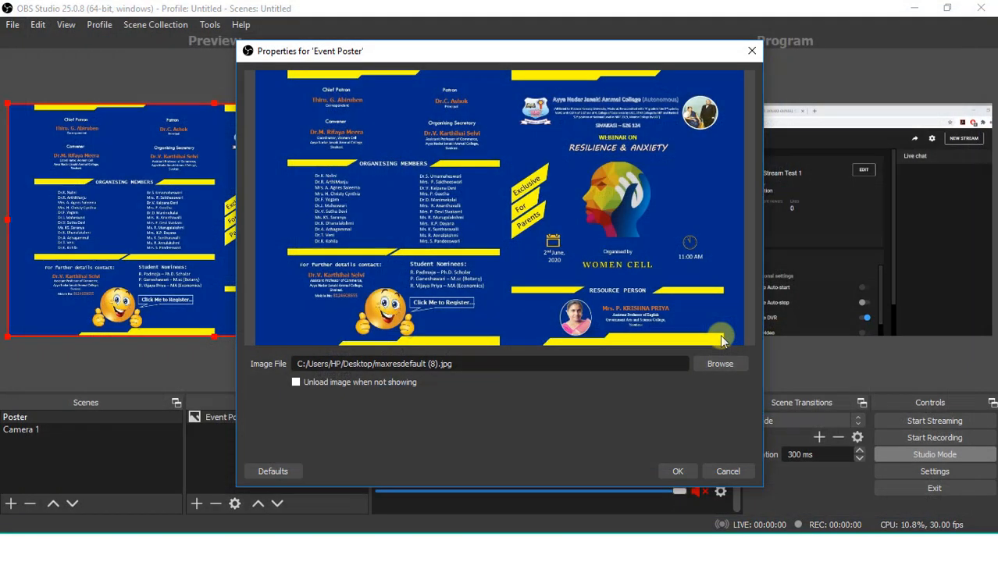
pyautogui.click(679, 471)
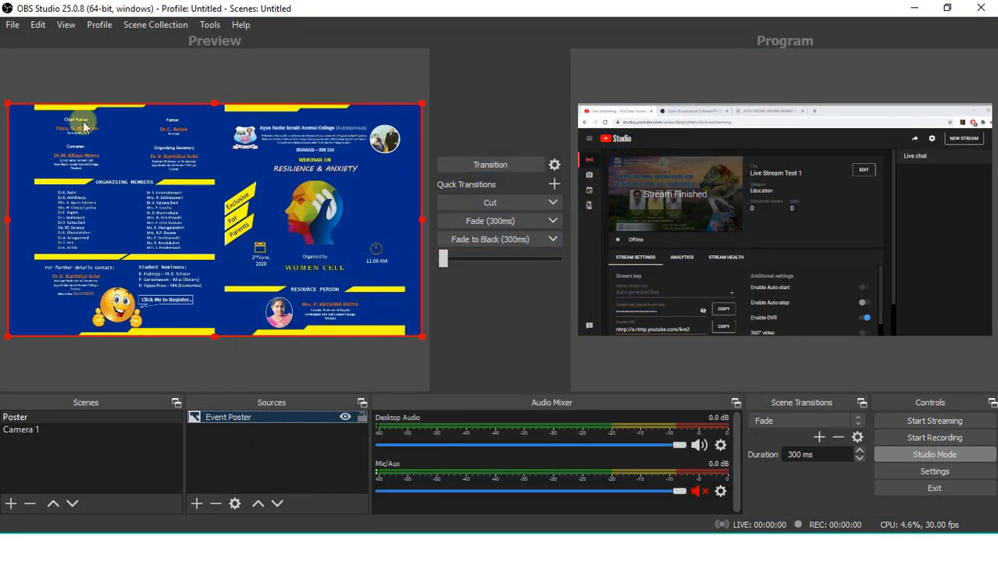
# Check the Window Capture source's properties in the Camera 1 scene, accept them as they are, and preview Poster and Camera 1 again.
pyautogui.click(19, 432)
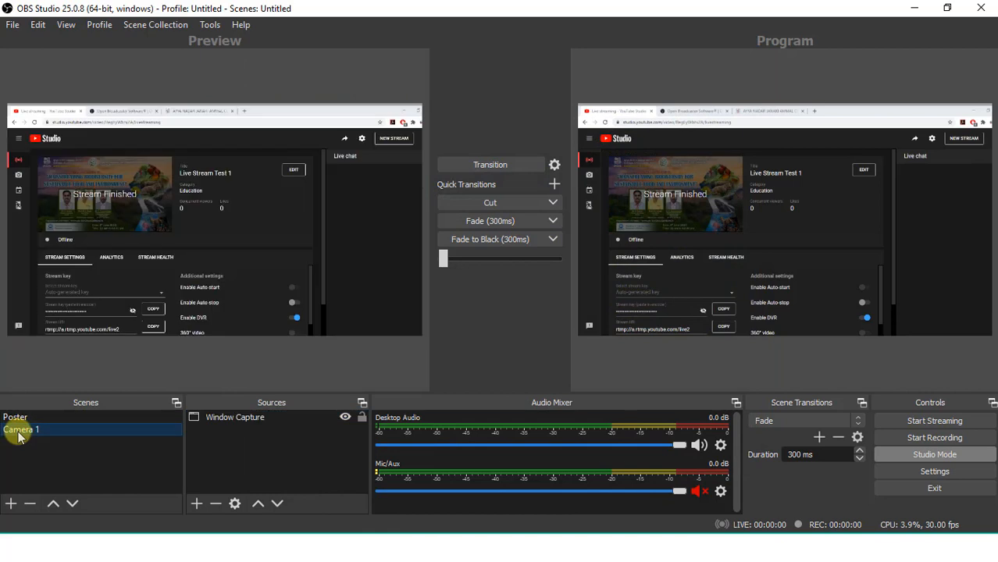
pyautogui.click(234, 419)
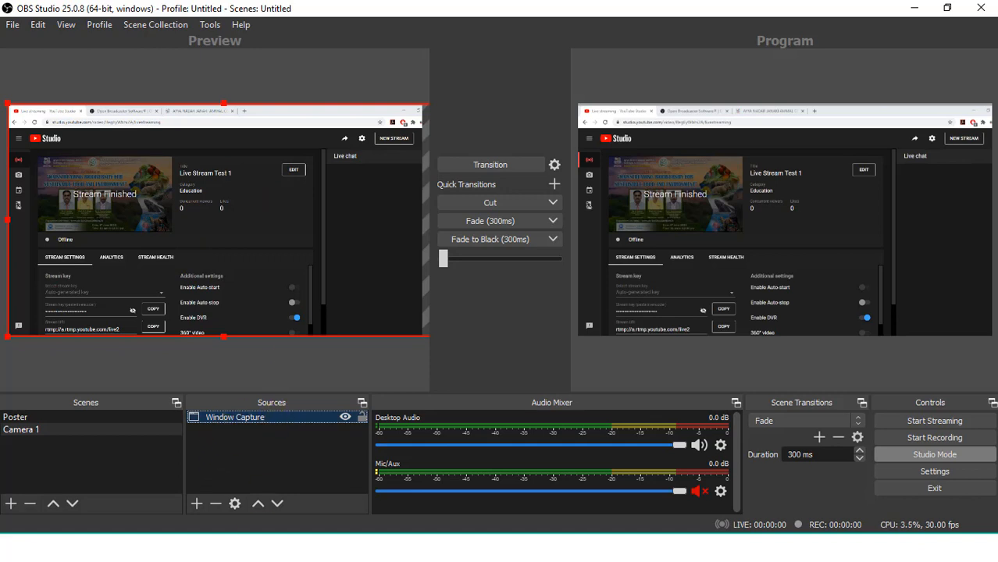
pyautogui.doubleClick(227, 419)
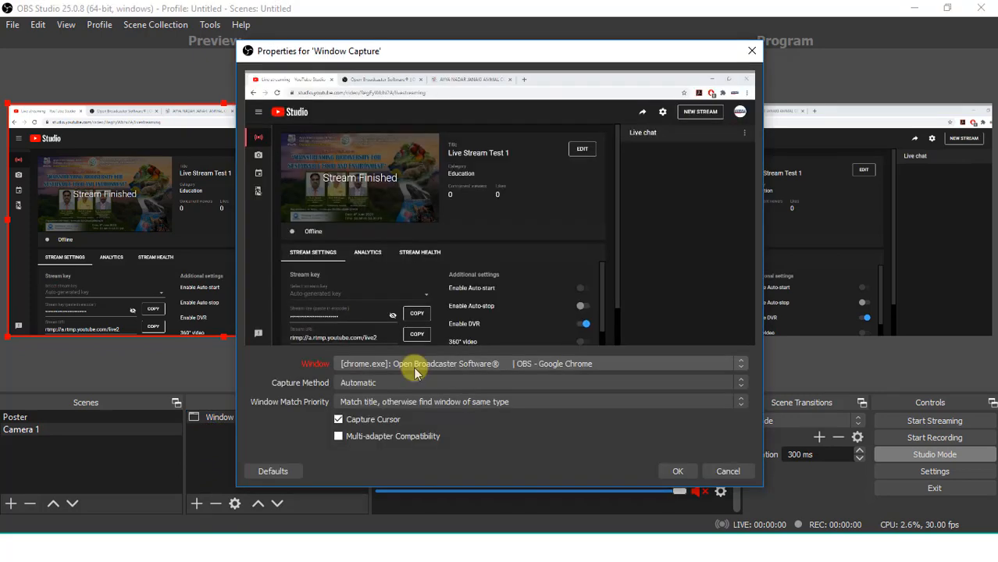
pyautogui.click(676, 473)
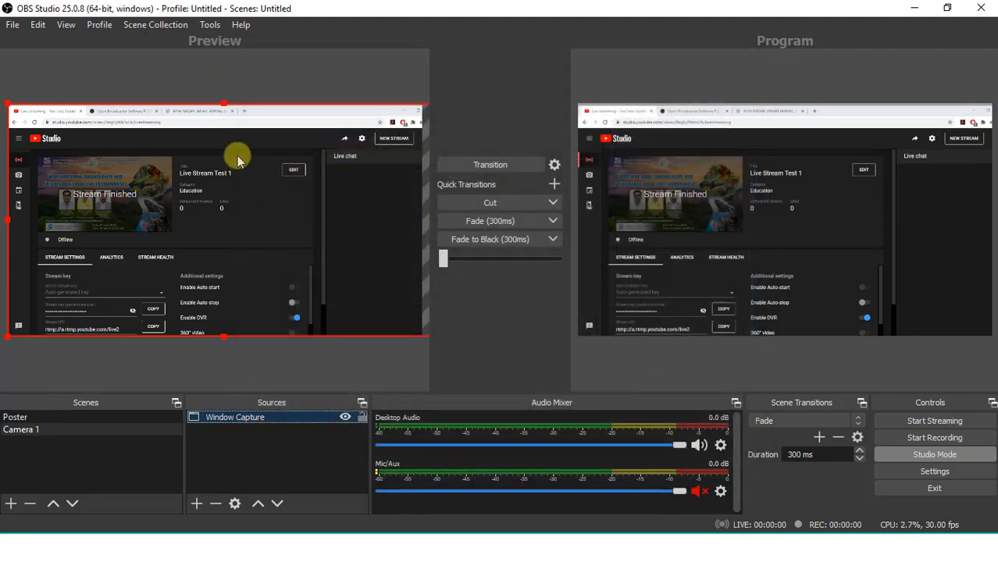
pyautogui.click(15, 416)
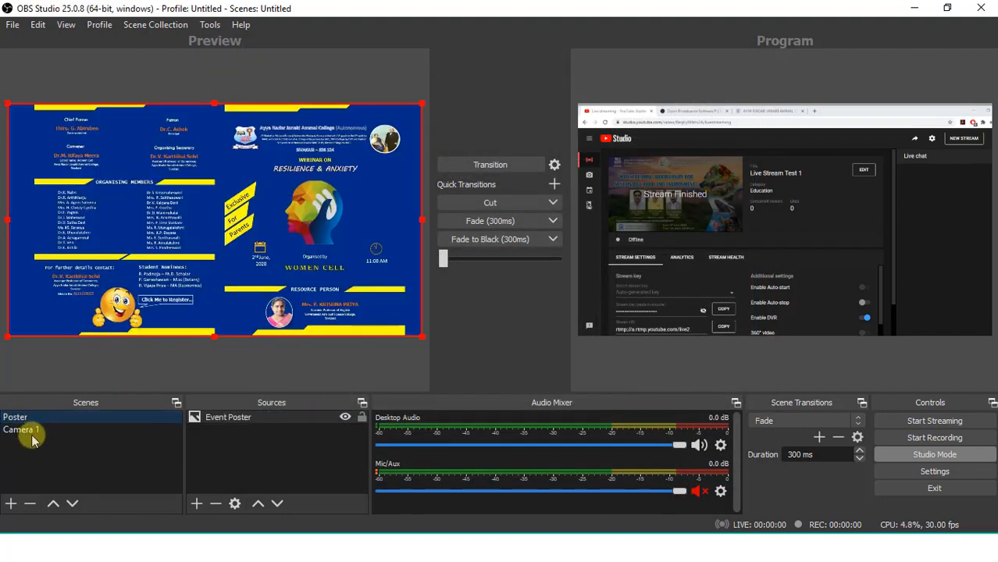
pyautogui.click(28, 430)
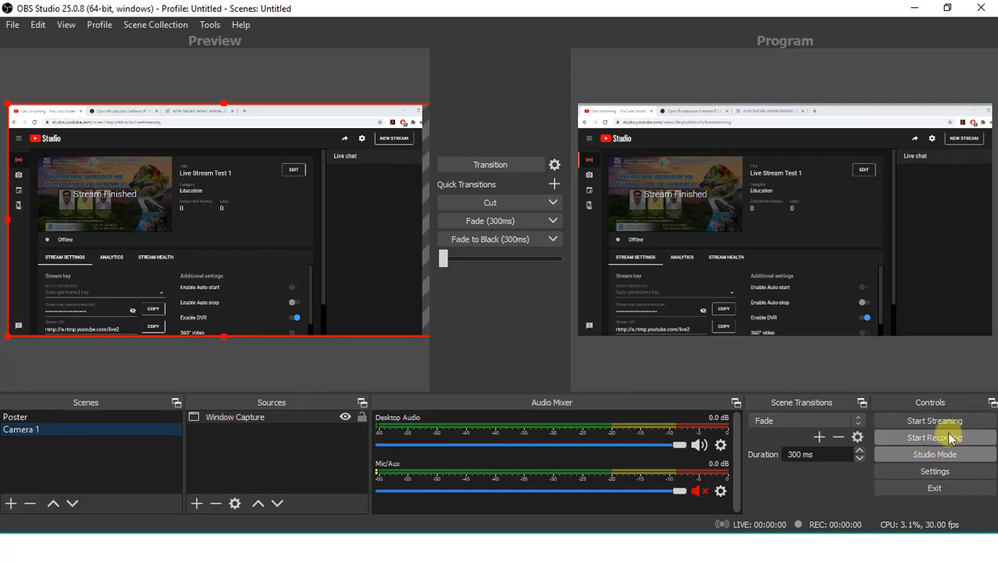
# Copy the stream key of Live Stream Test 1 from YouTube Studio and return to OBS Studio.
pyautogui.click(219, 548)
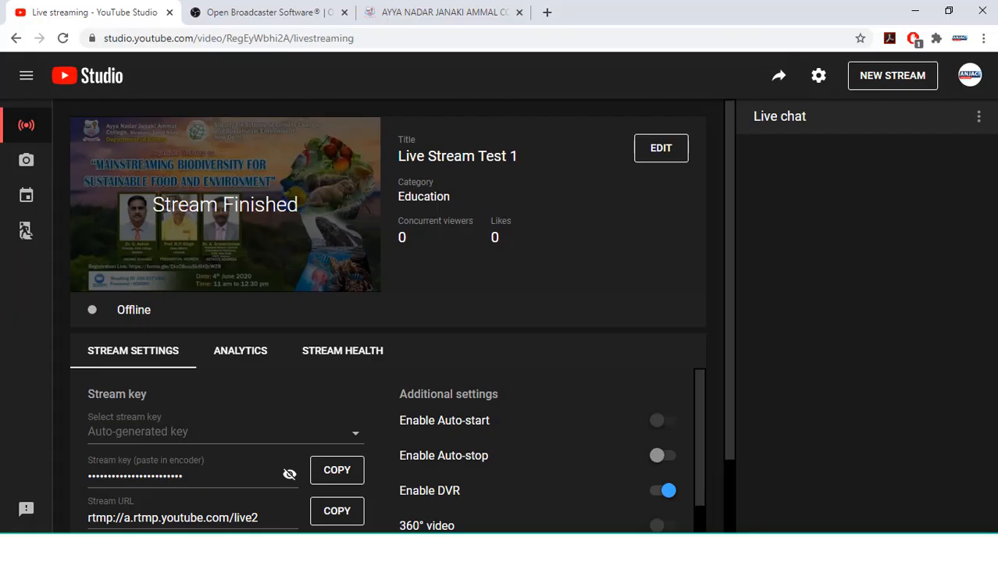
pyautogui.click(336, 471)
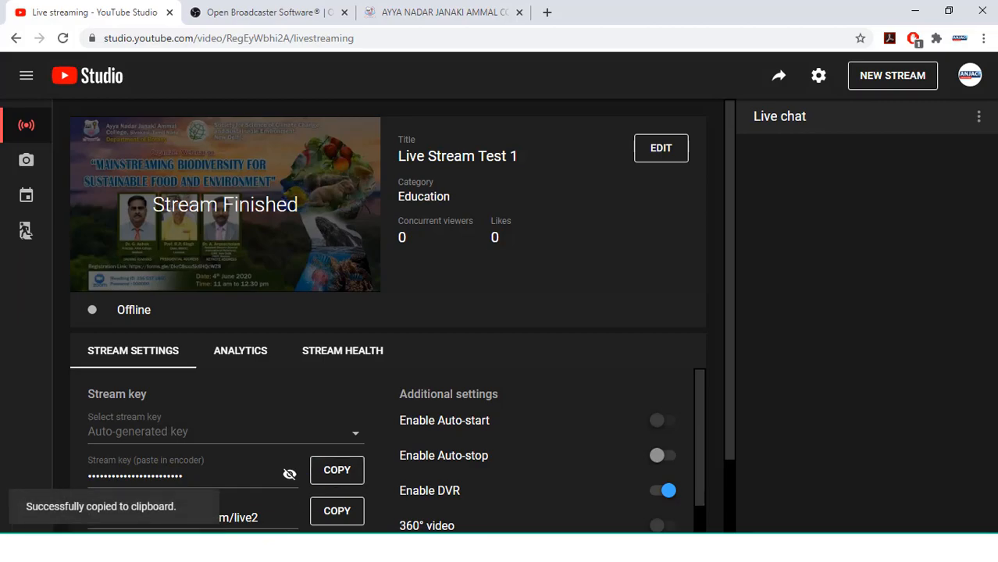
pyautogui.hotkey('alt', 'Tab')
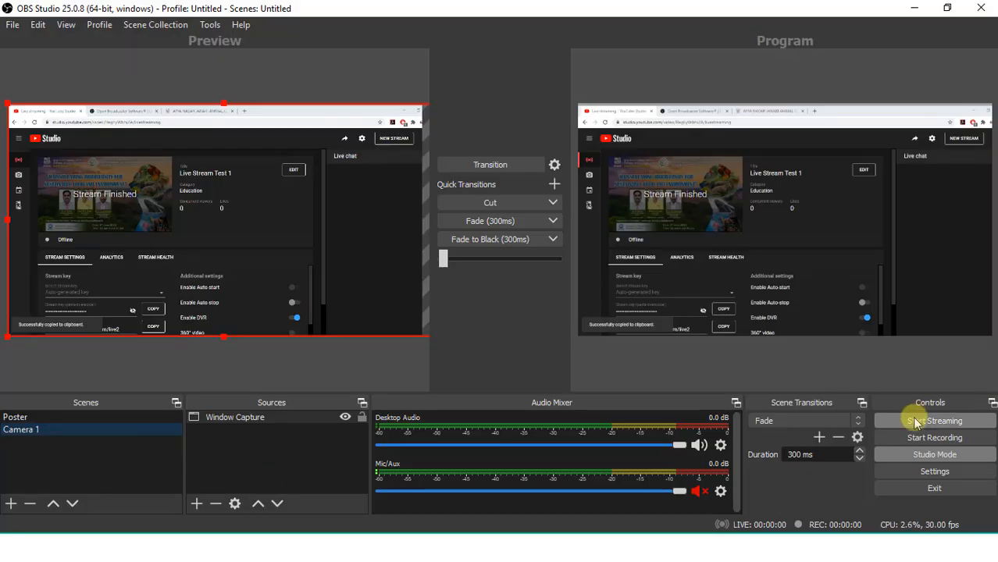
# Replace the stream key in the OBS stream settings with the copied one, and apply the settings.
pyautogui.click(934, 471)
pyautogui.click(198, 88)
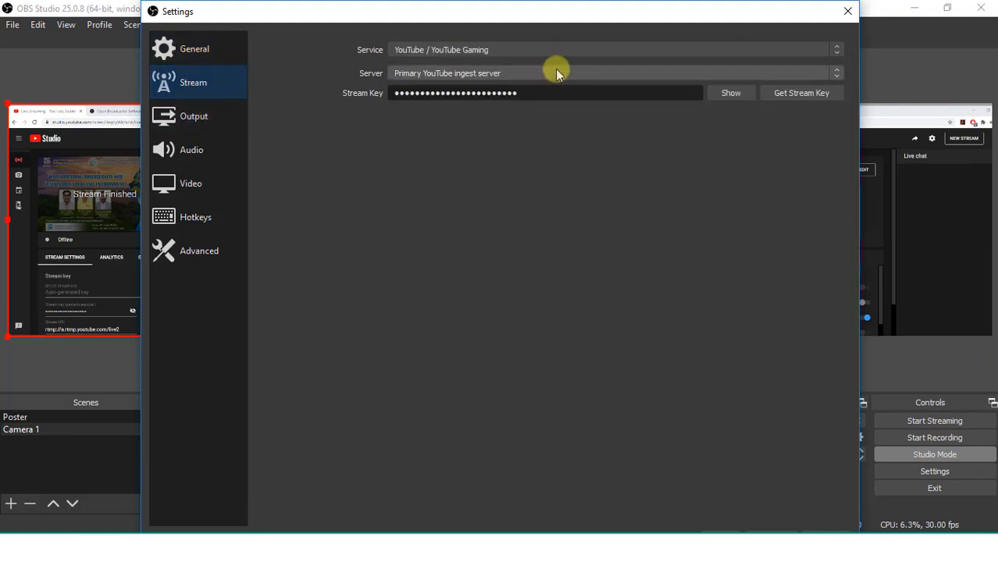
pyautogui.moveTo(523, 96); pyautogui.dragTo(207, 89)
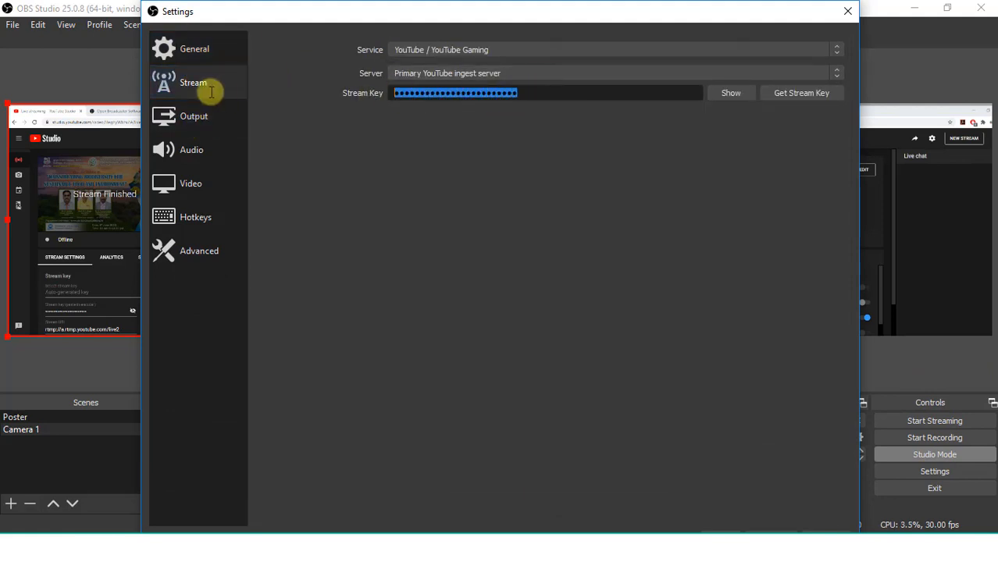
pyautogui.press('BackSpace')
pyautogui.hotkey('ctrl', 'v')
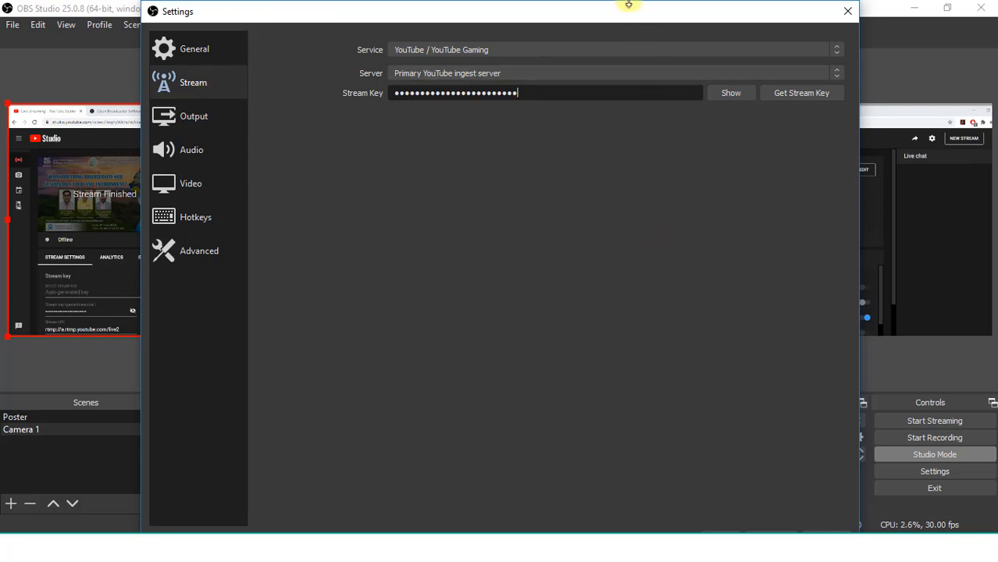
pyautogui.moveTo(628, 3); pyautogui.dragTo(606, 98)
pyautogui.click(788, 460)
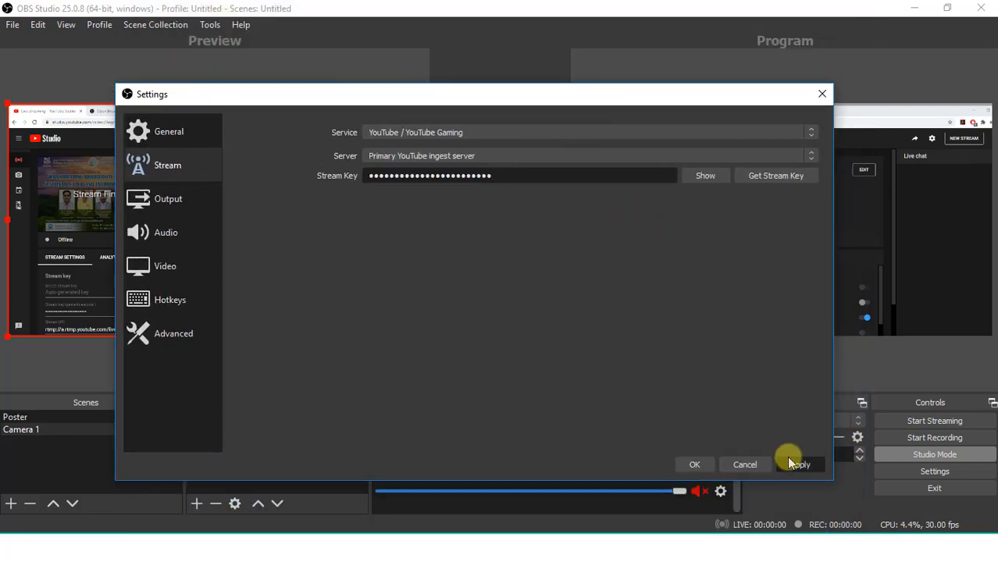
pyautogui.click(695, 464)
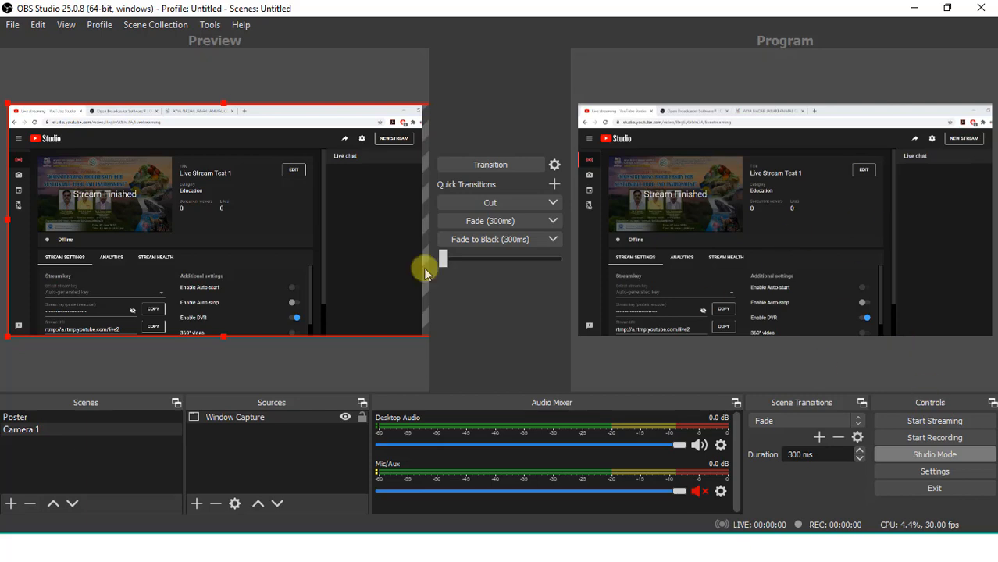
# Bring the Poster scene into the program output with the 300 ms fade, and load Camera 1 into the preview.
pyautogui.click(35, 416)
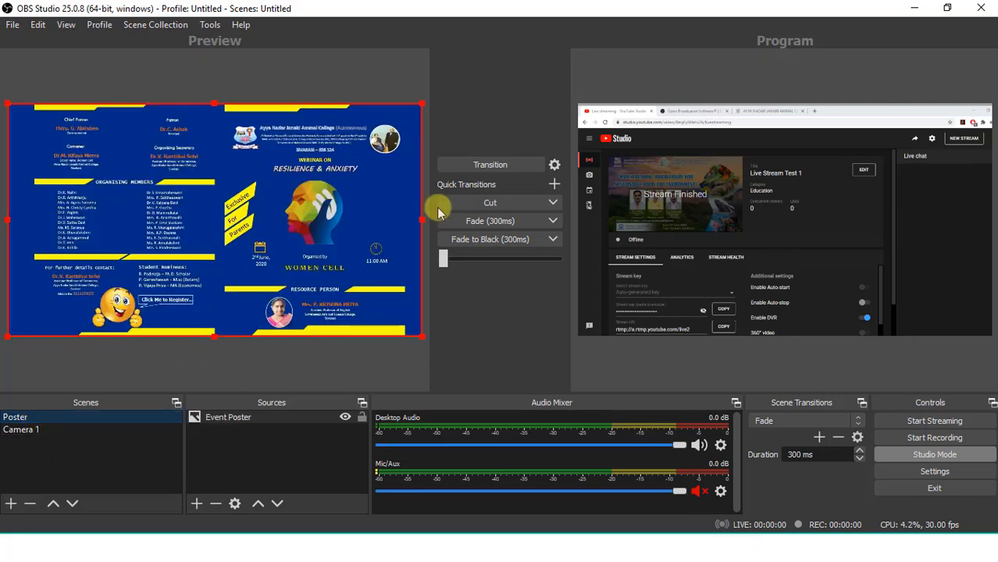
pyautogui.click(480, 240)
pyautogui.click(484, 225)
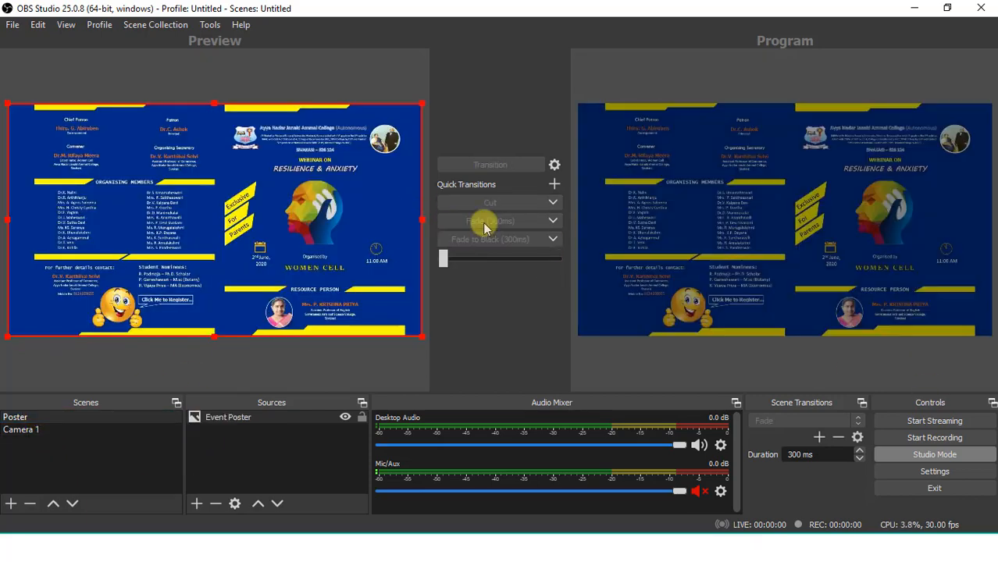
pyautogui.click(39, 430)
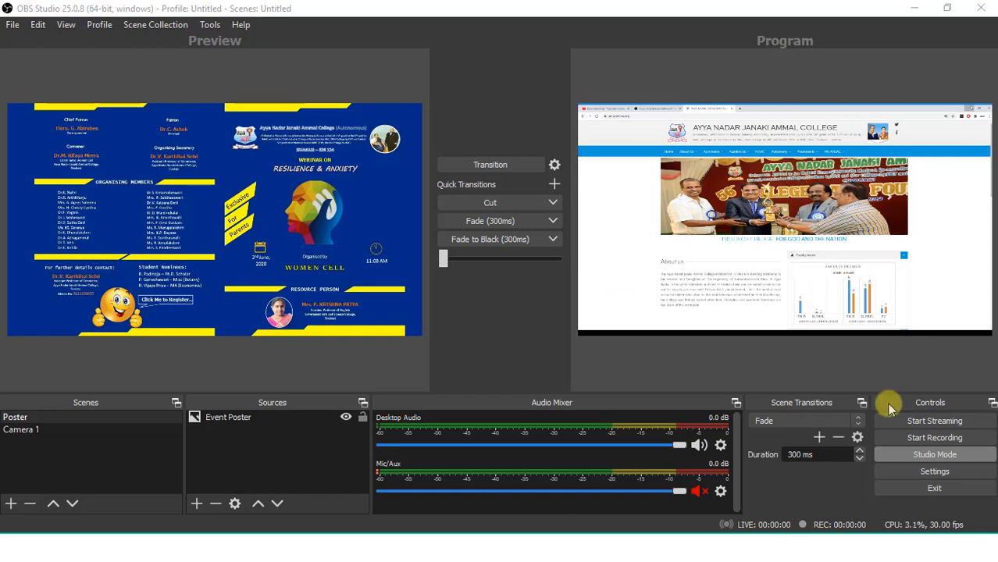
# Set the recording path in the OBS output settings to New Volume (E:).
pyautogui.click(922, 443)
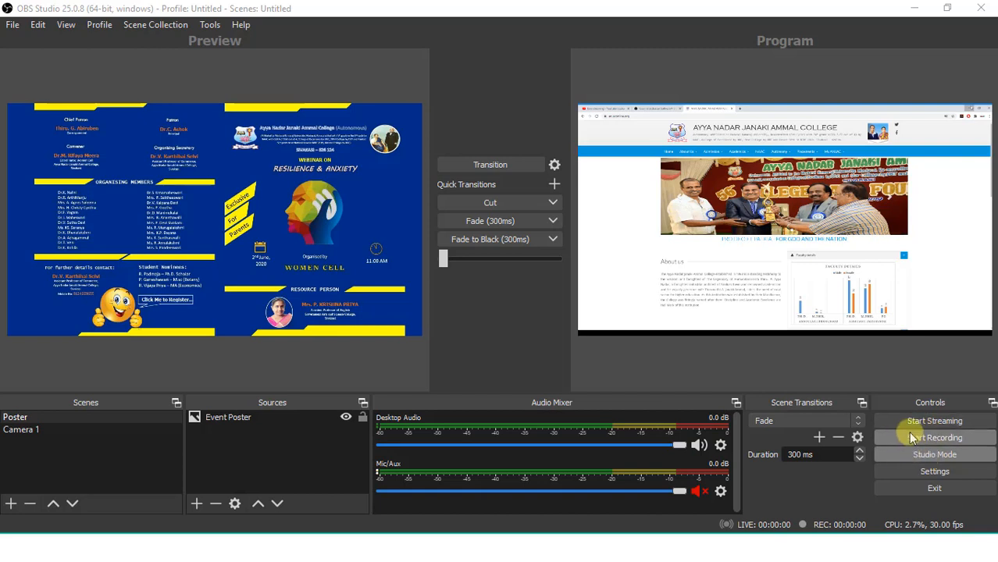
pyautogui.click(917, 477)
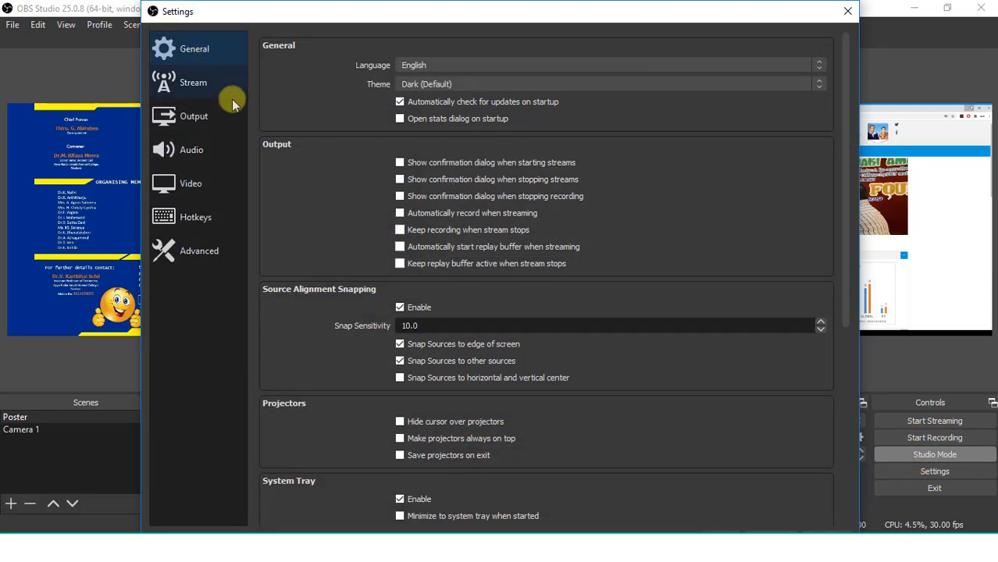
pyautogui.click(173, 117)
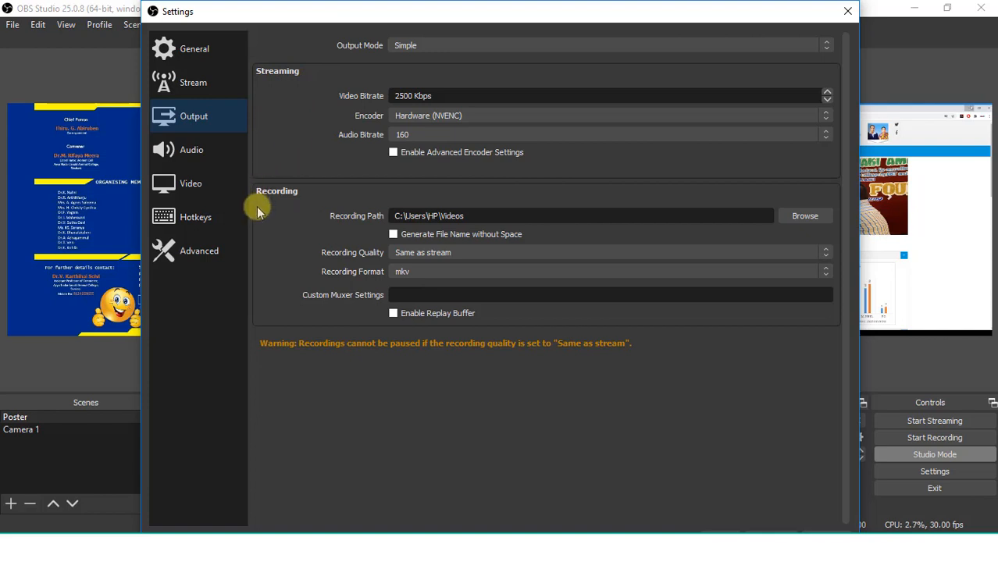
pyautogui.click(801, 219)
pyautogui.click(82, 302)
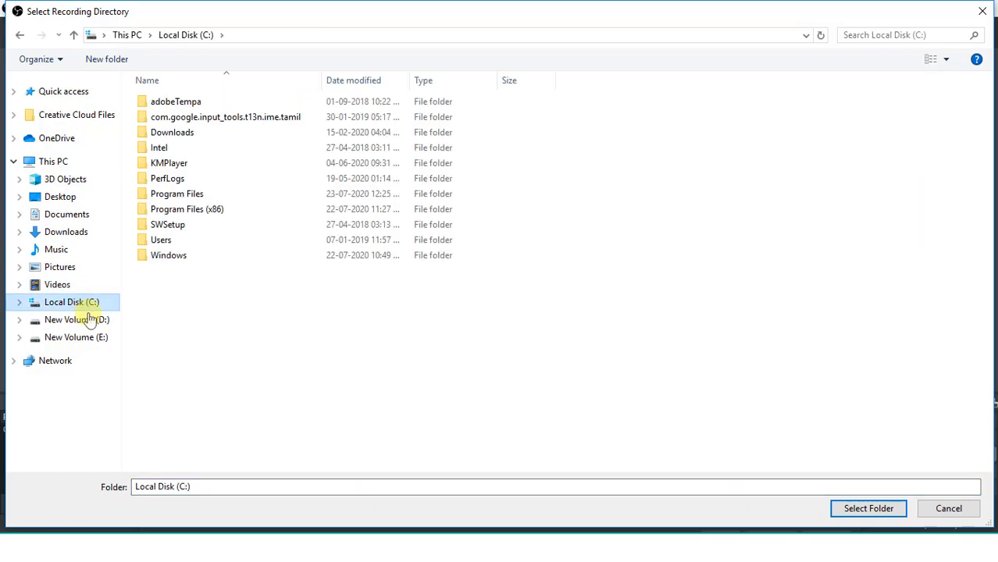
pyautogui.click(90, 320)
pyautogui.press('Down')
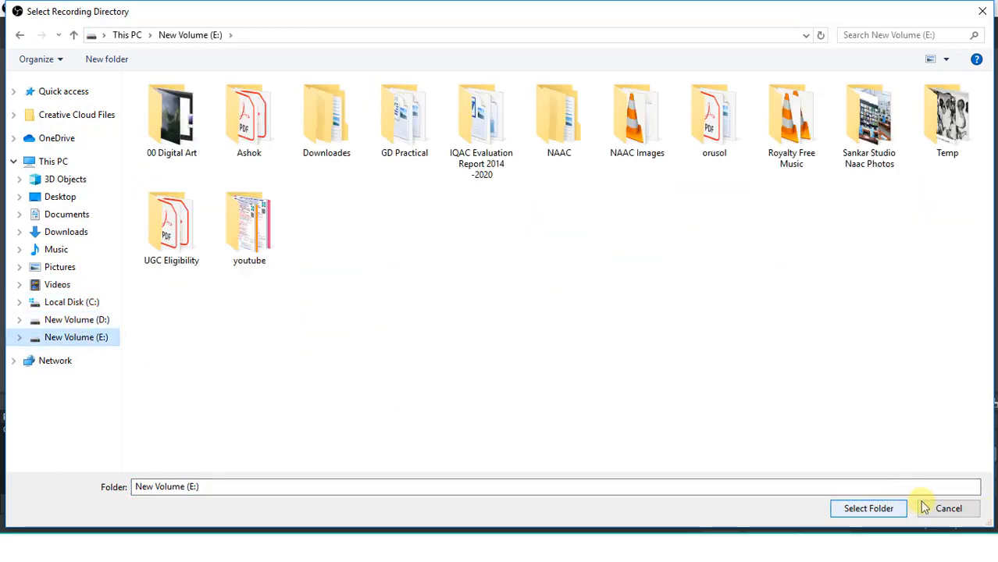
pyautogui.click(859, 508)
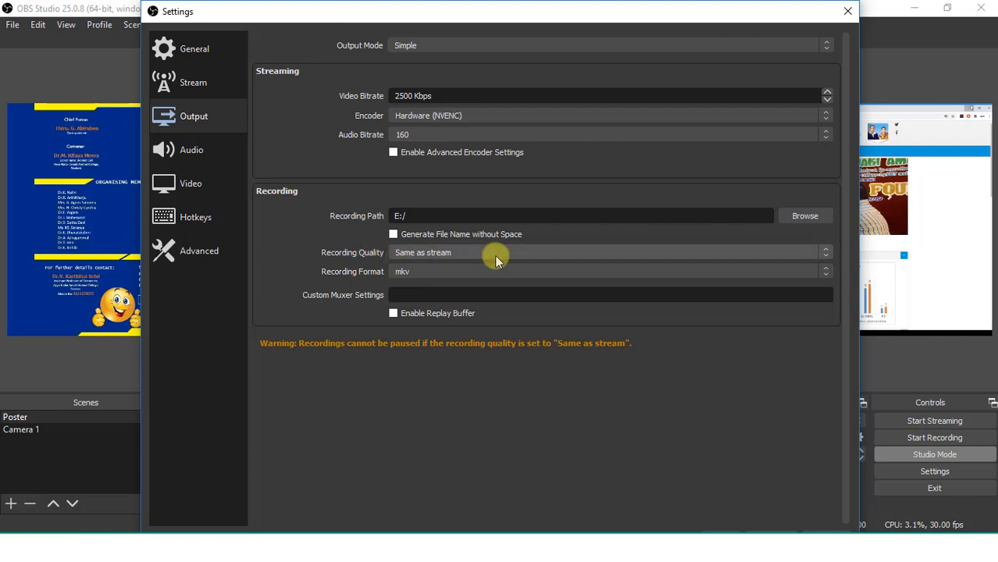
# Set the recording quality to High Quality, Medium File Size and the recording format to mp4, and save the settings.
pyautogui.click(475, 255)
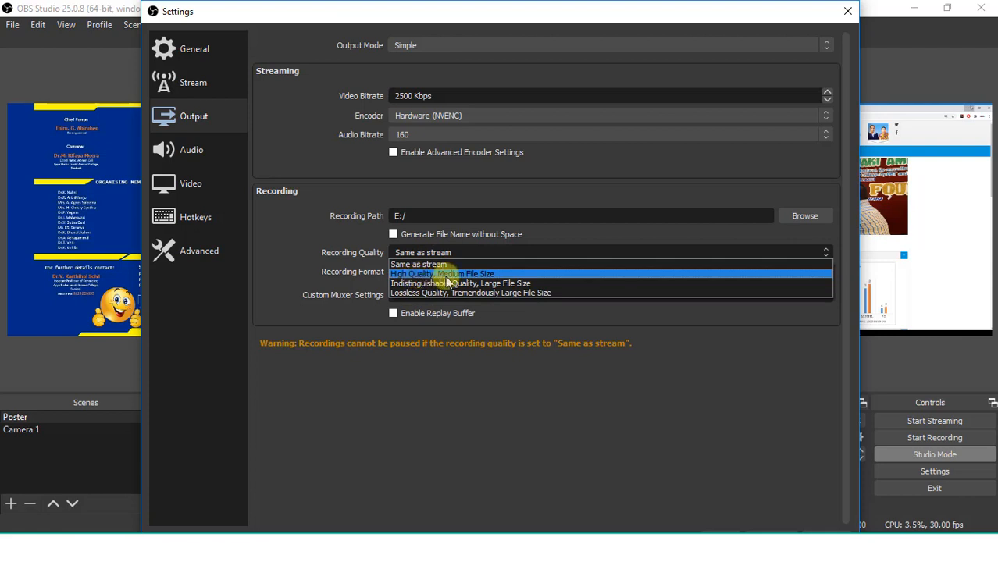
pyautogui.click(449, 278)
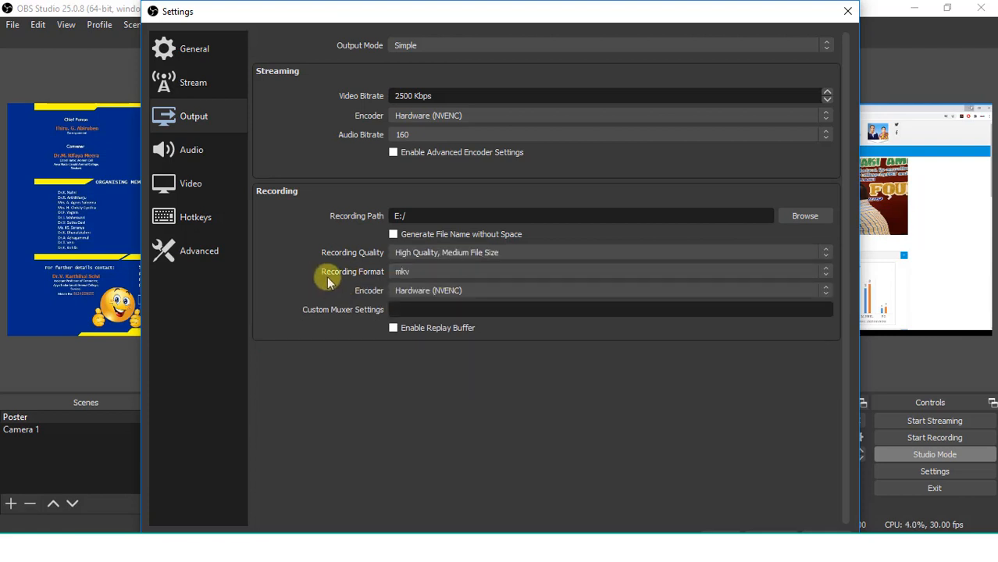
pyautogui.click(425, 274)
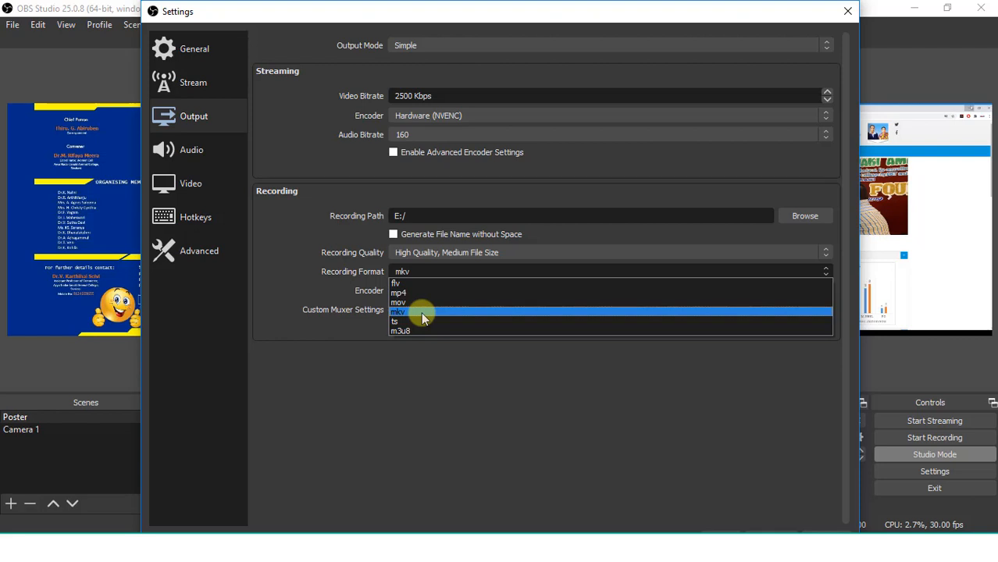
pyautogui.click(402, 292)
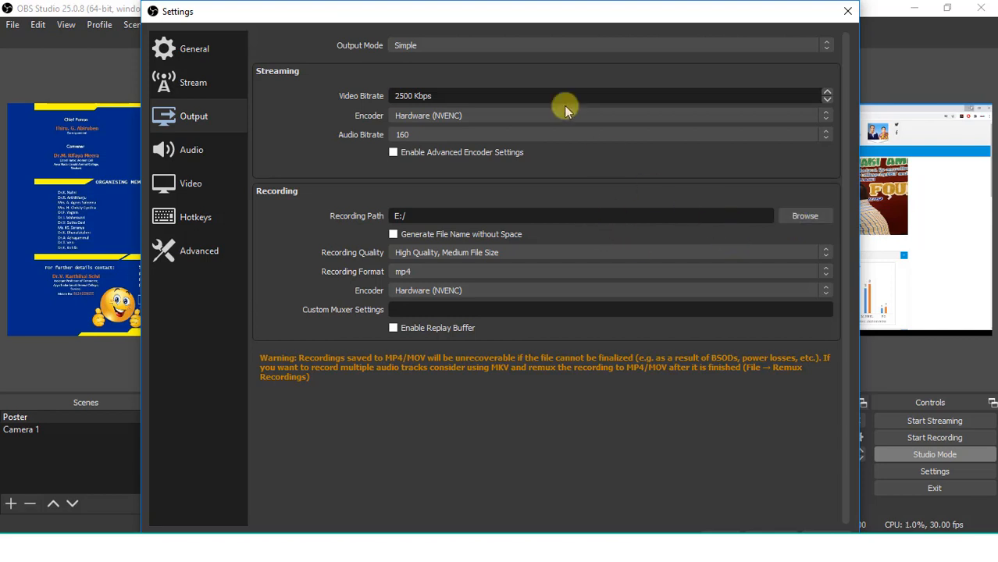
pyautogui.moveTo(544, 2); pyautogui.dragTo(544, 74)
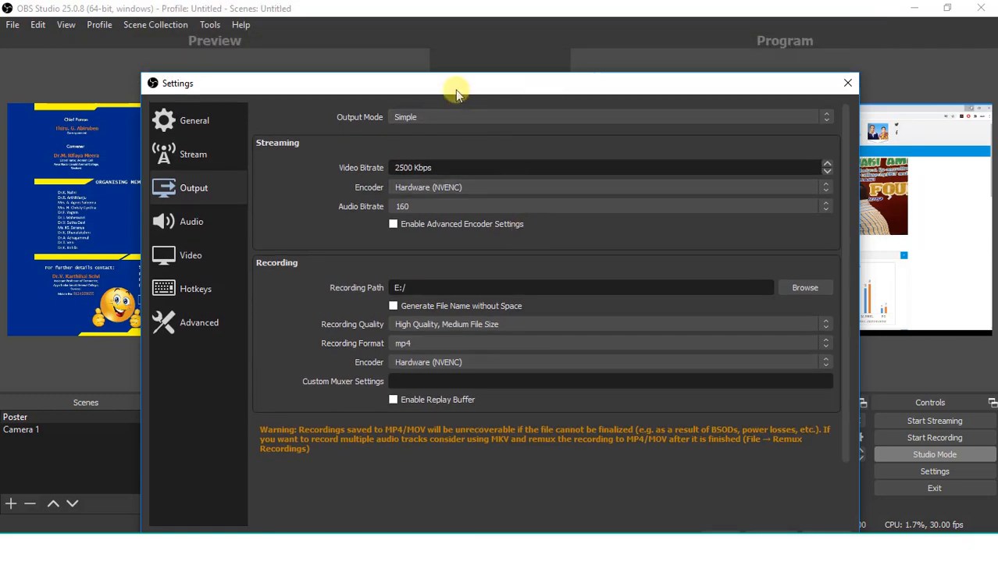
pyautogui.moveTo(455, 83); pyautogui.dragTo(464, 30)
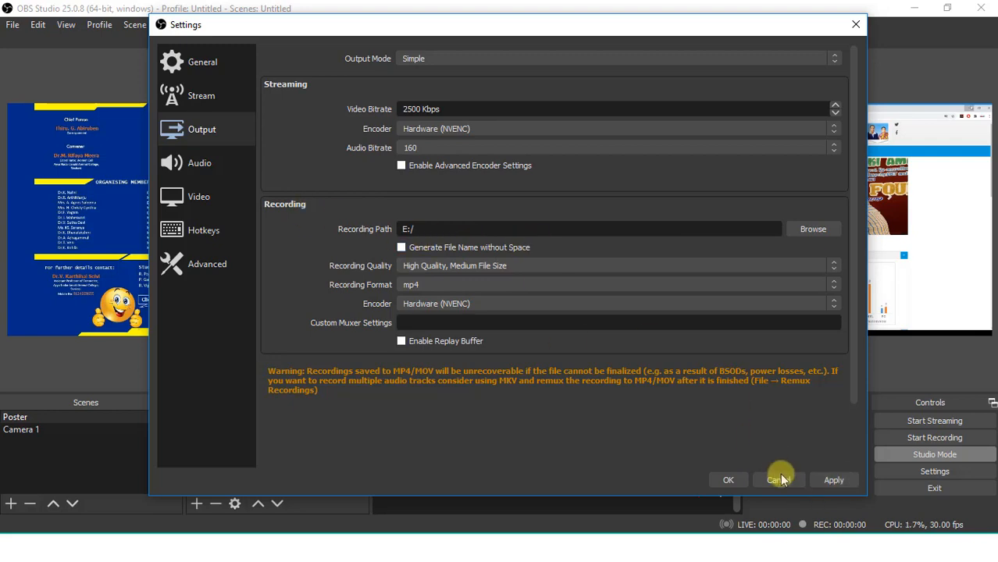
pyautogui.click(731, 480)
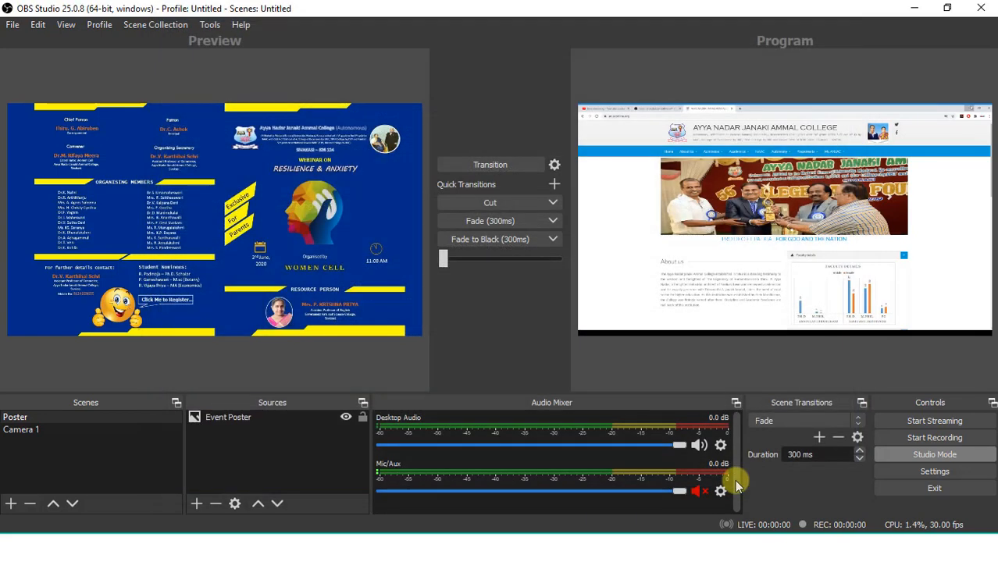
# Record a short clip while fading the program output to Poster and back to Camera 1 over 300 ms, and stop recording.
pyautogui.click(917, 438)
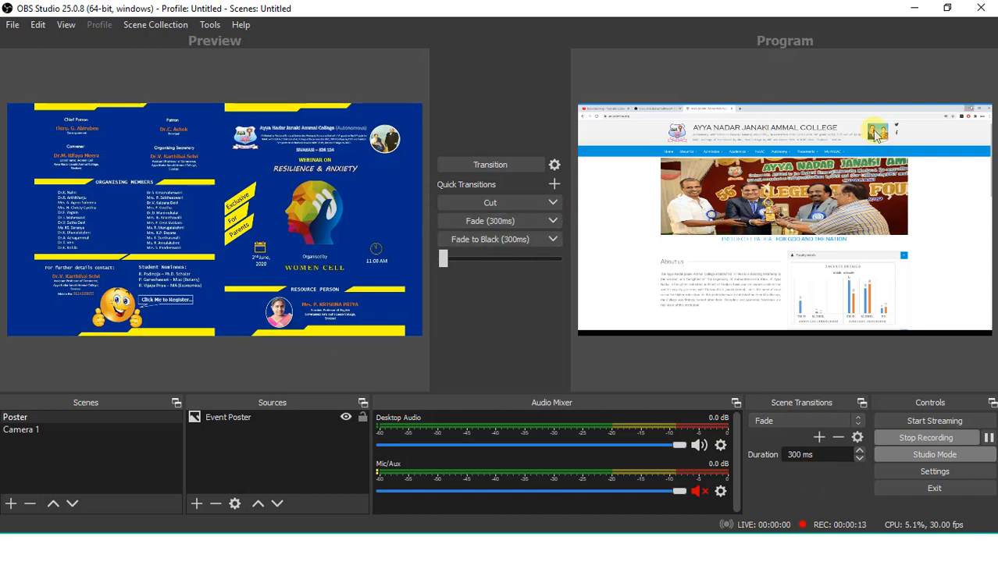
pyautogui.click(487, 224)
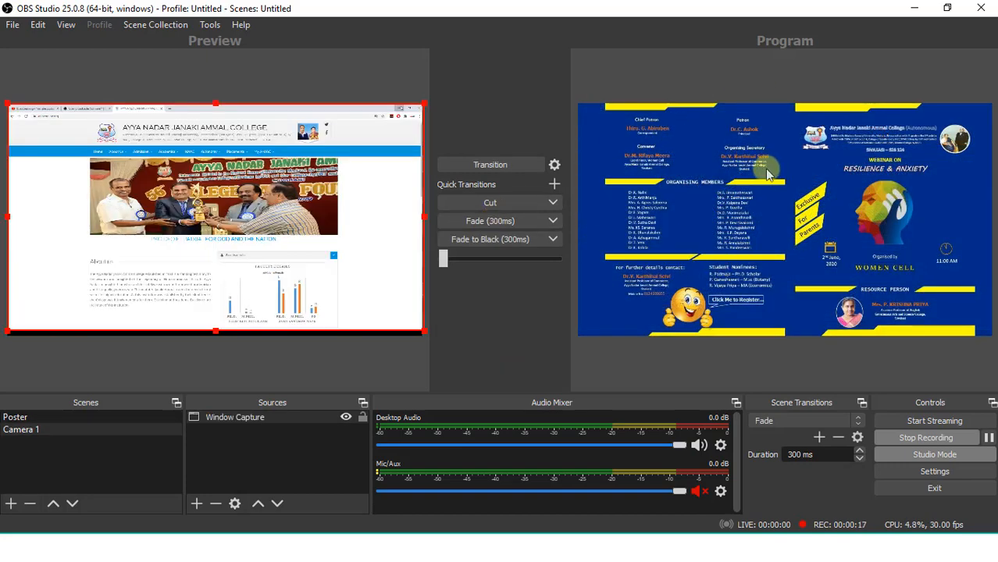
pyautogui.click(484, 224)
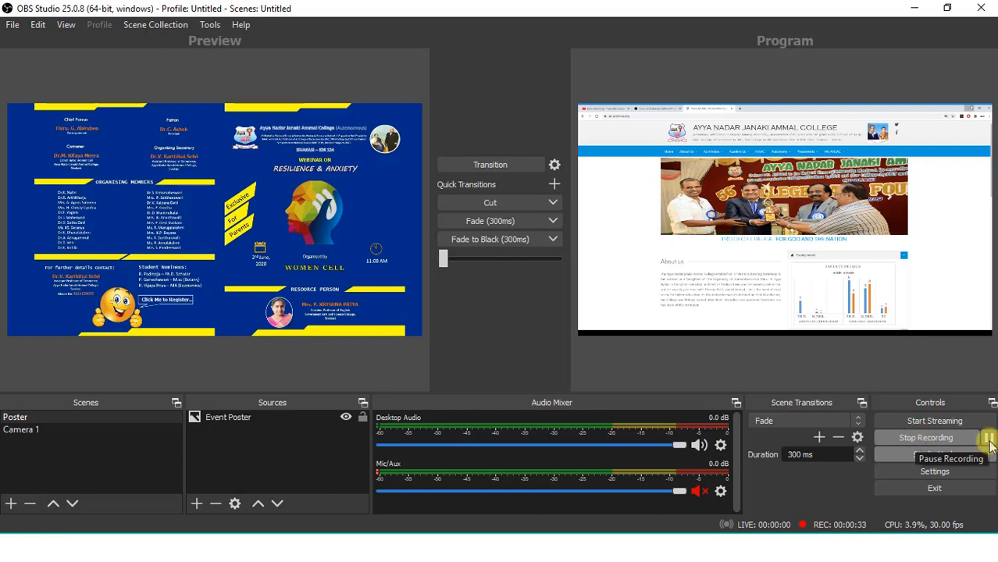
pyautogui.click(937, 442)
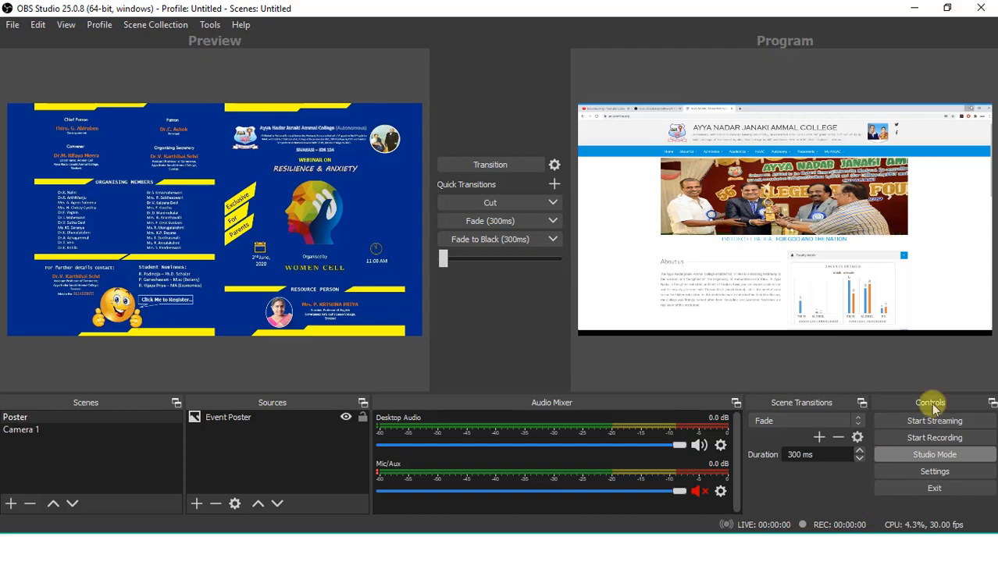
pyautogui.press('super')
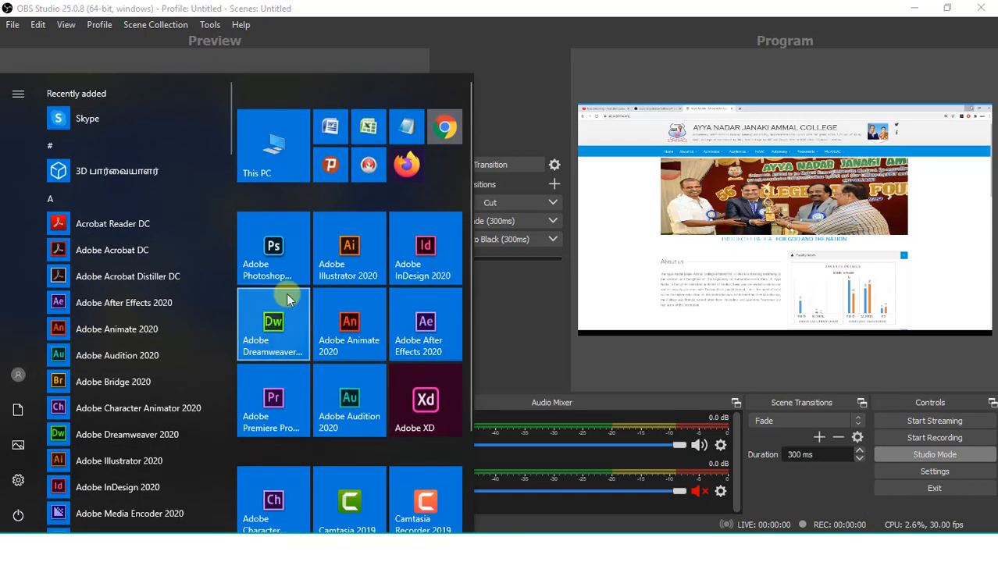
pyautogui.click(270, 146)
pyautogui.doubleClick(466, 70)
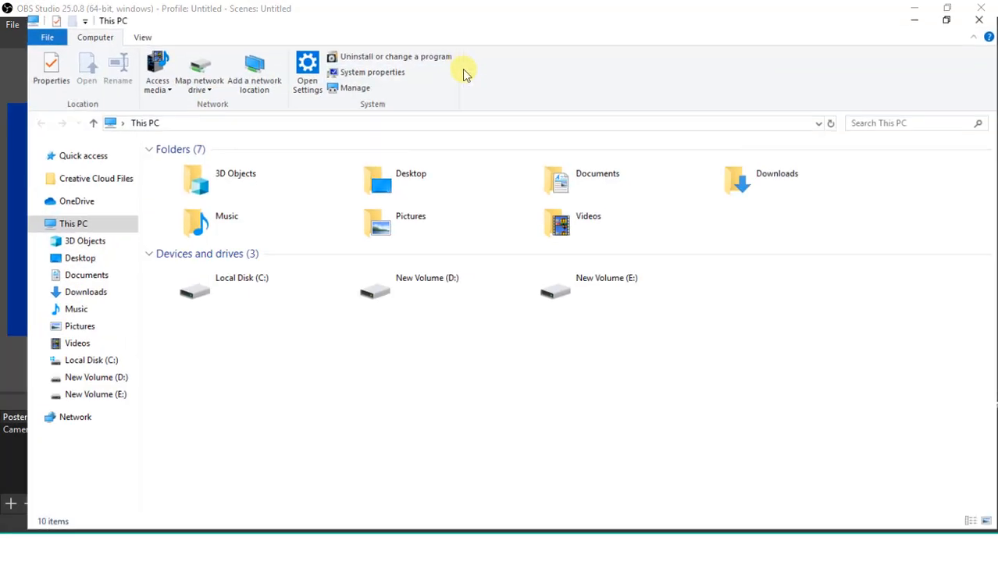
pyautogui.doubleClick(602, 286)
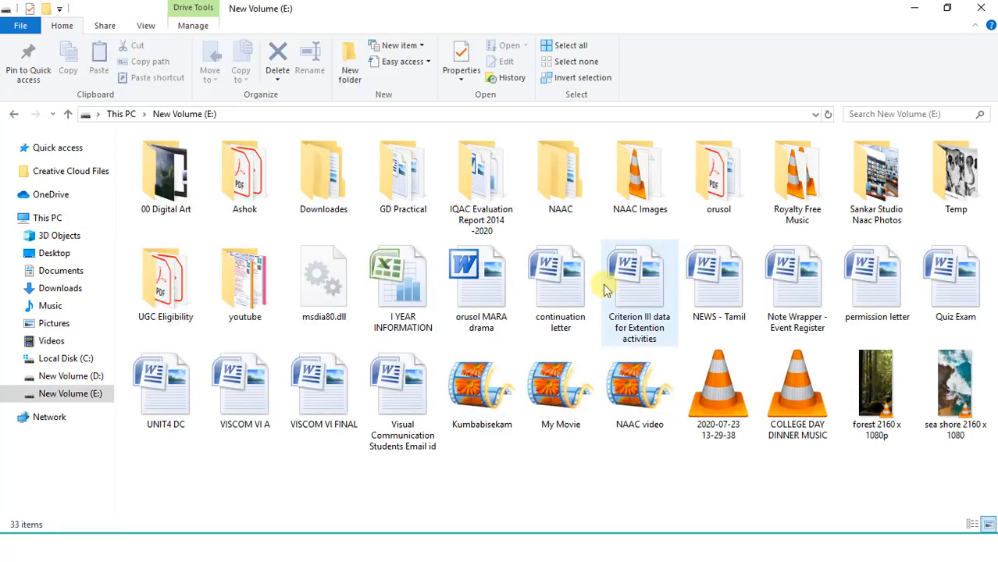
pyautogui.click(707, 412)
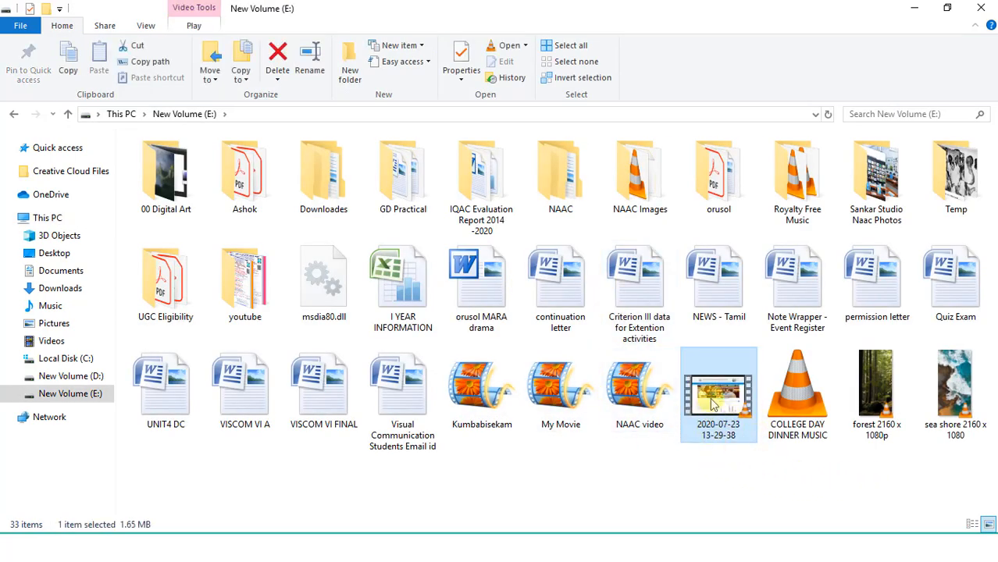
pyautogui.doubleClick(712, 402)
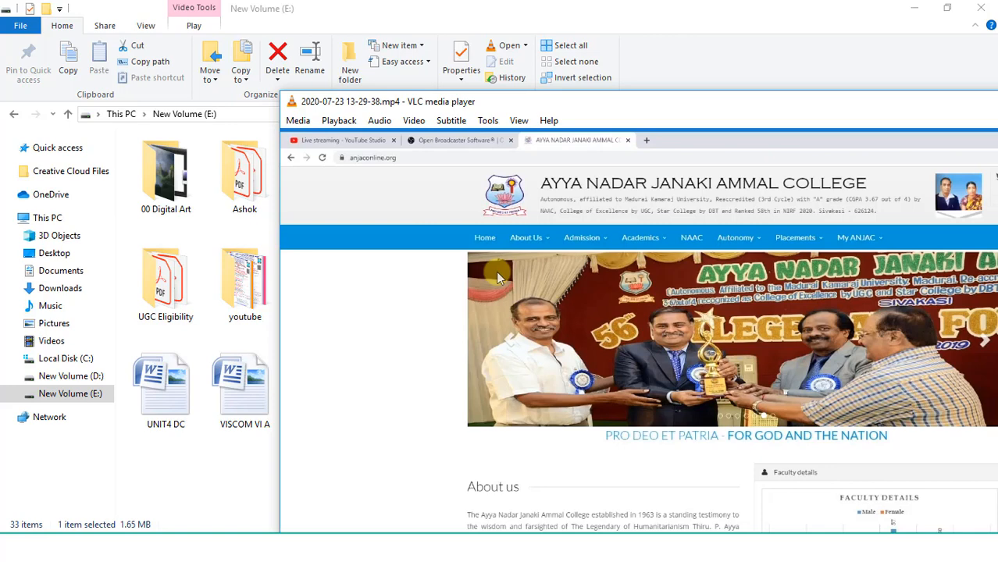
pyautogui.doubleClick(496, 271)
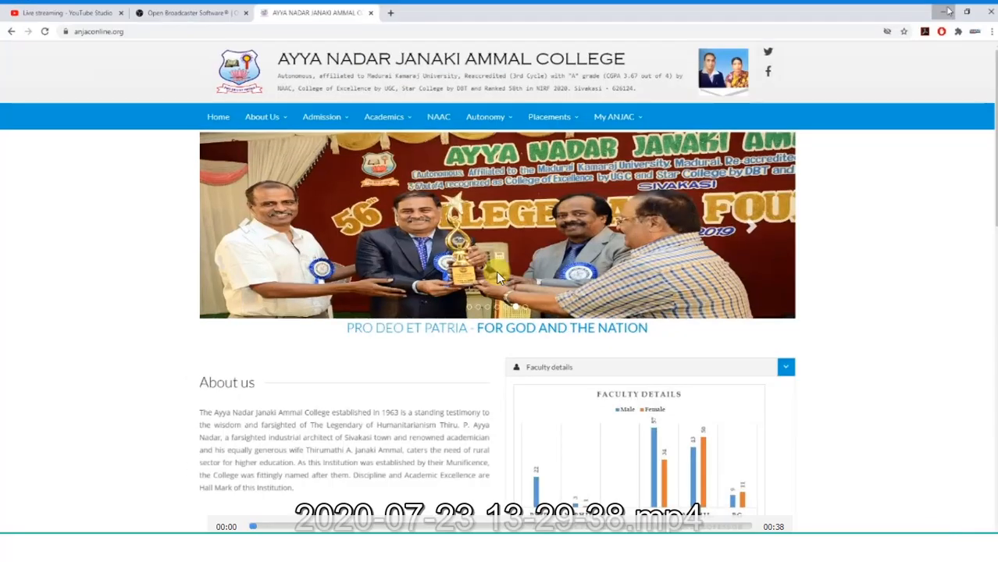
# Skip through the recording to check both scene changes, leave full screen, and close the player.
pyautogui.click(362, 528)
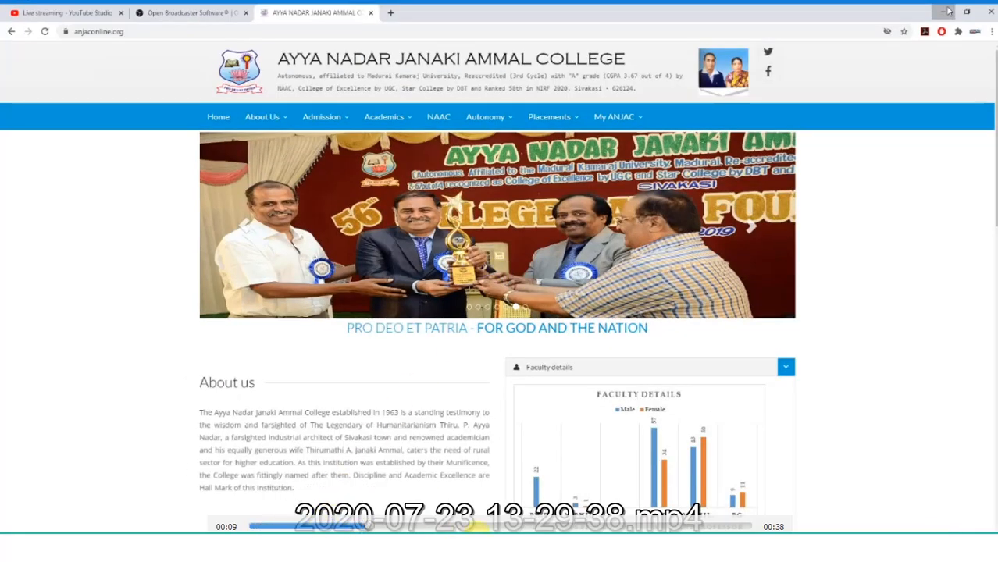
pyautogui.click(484, 528)
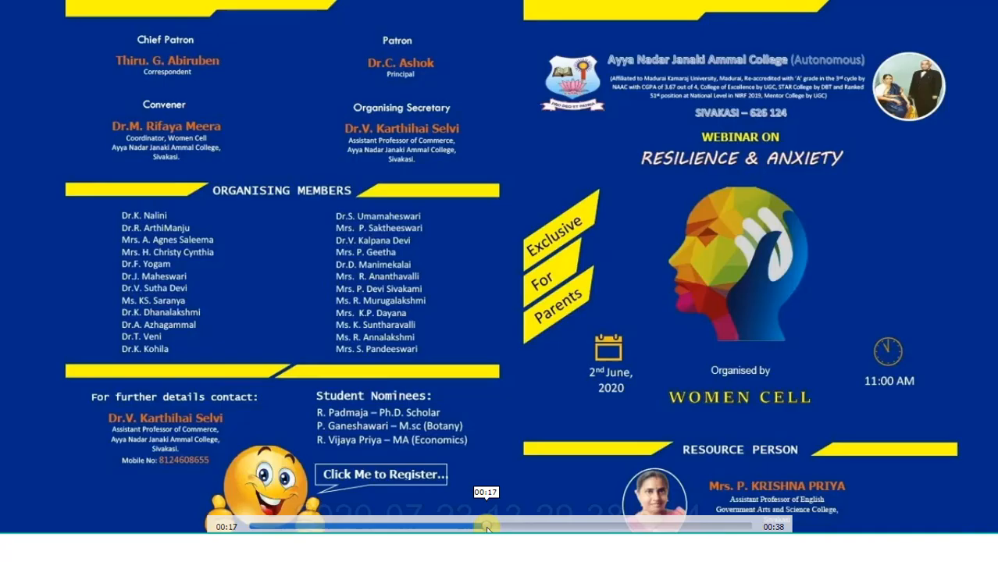
pyautogui.moveTo(524, 528); pyautogui.dragTo(551, 527)
pyautogui.click(521, 527)
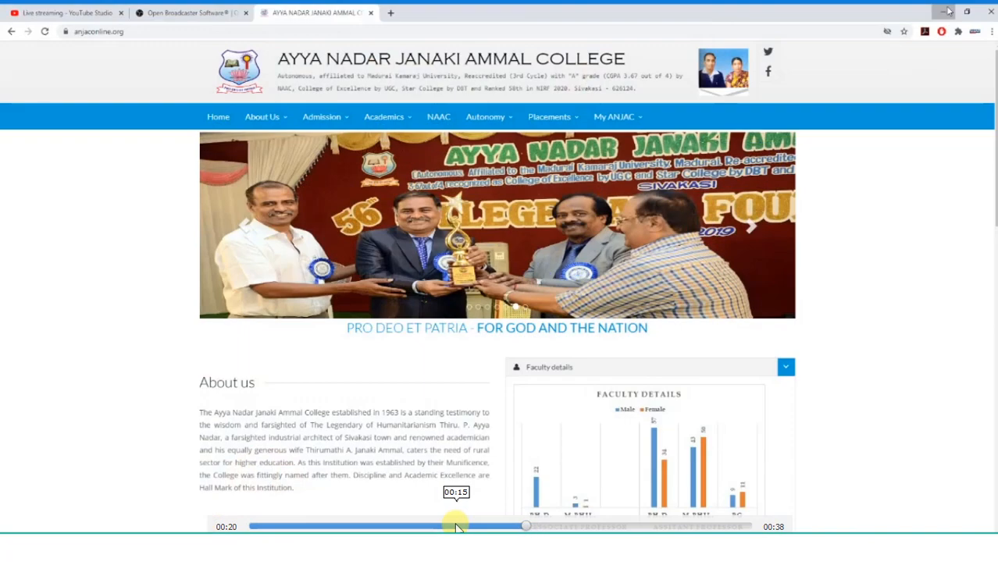
pyautogui.click(621, 528)
pyautogui.doubleClick(726, 354)
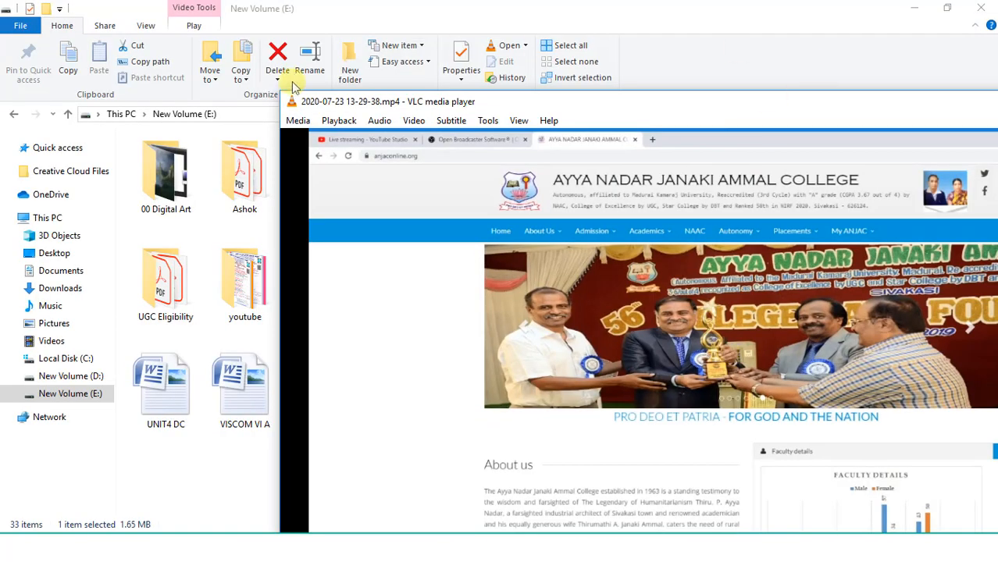
pyautogui.doubleClick(291, 104)
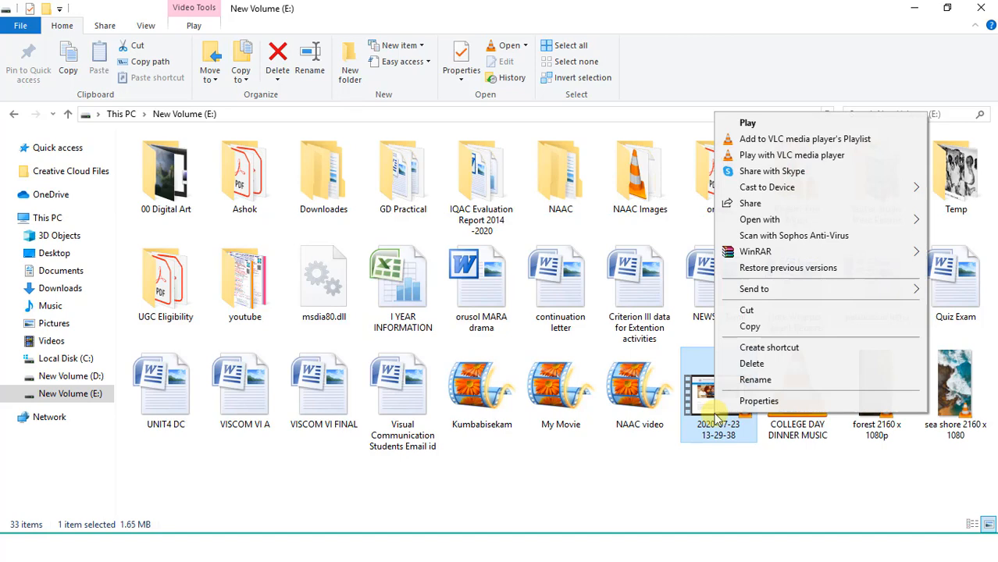
# Check the recording's file size, length and frame dimensions in its file properties, close them, and return to OBS Studio.
pyautogui.click(757, 400)
pyautogui.moveTo(845, 164); pyautogui.dragTo(474, 74)
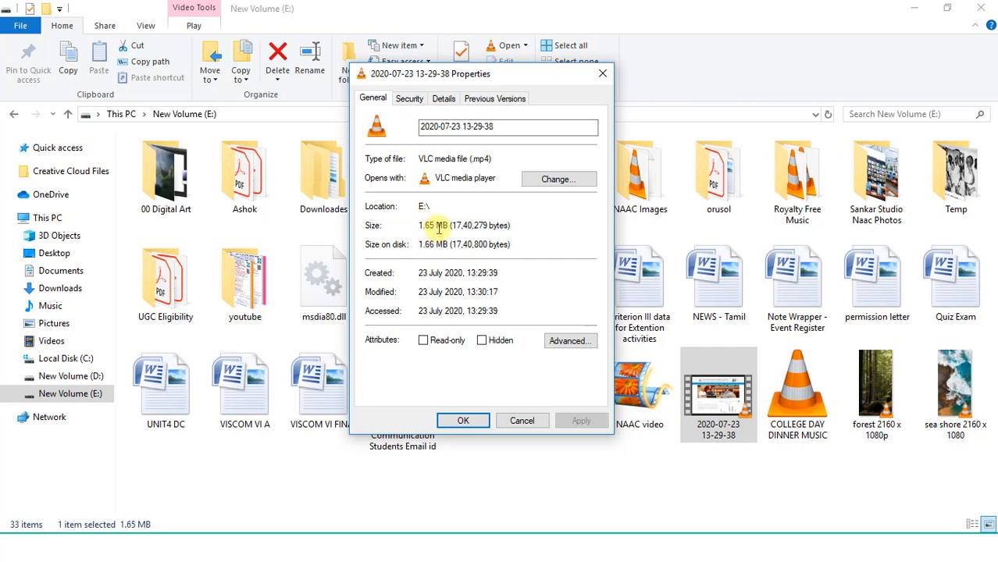
pyautogui.click(444, 98)
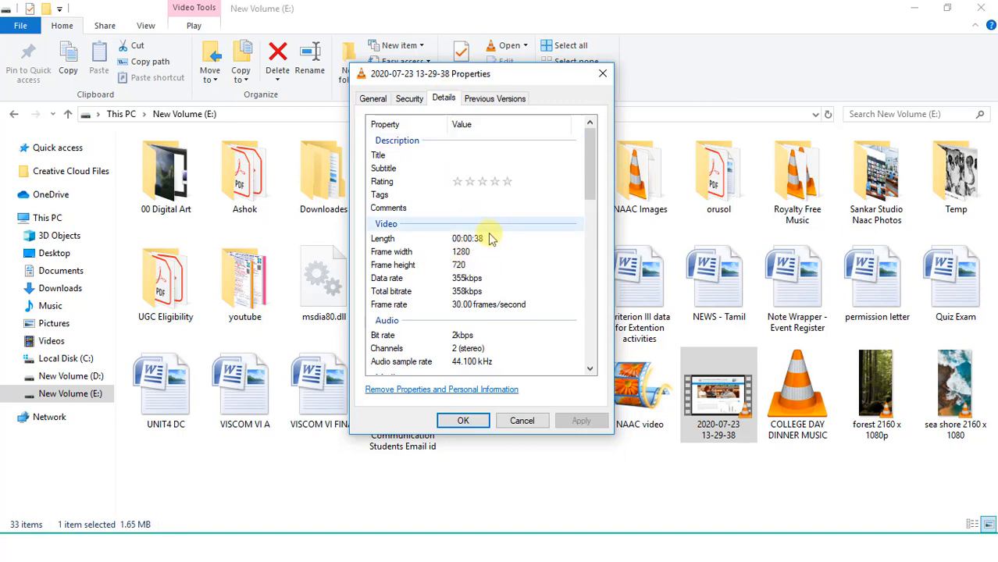
pyautogui.click(374, 100)
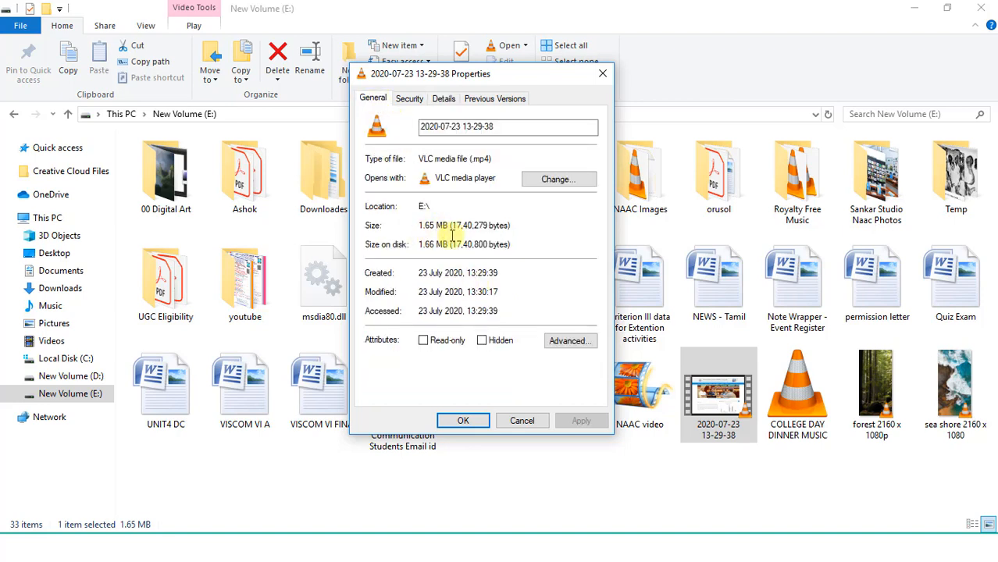
pyautogui.click(463, 421)
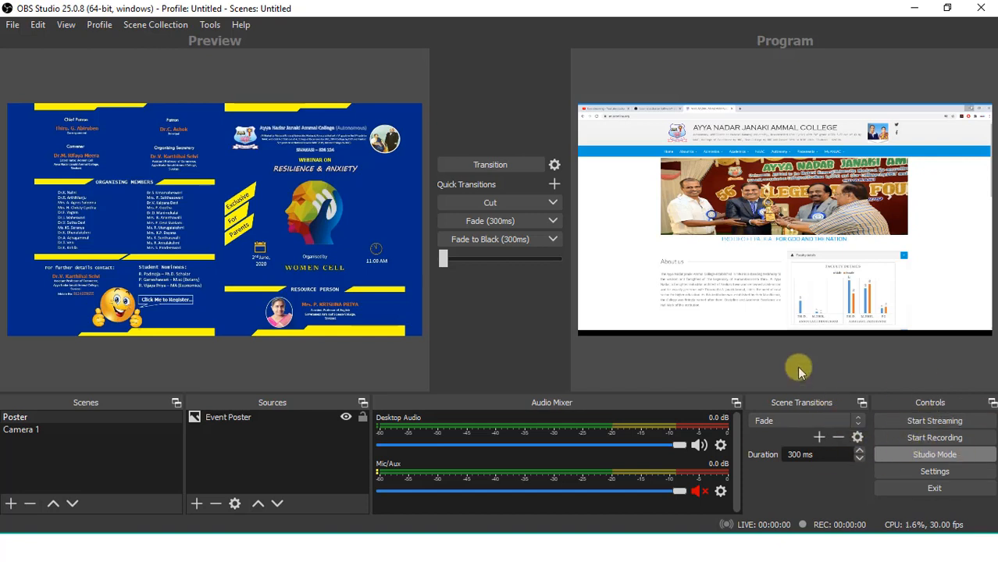